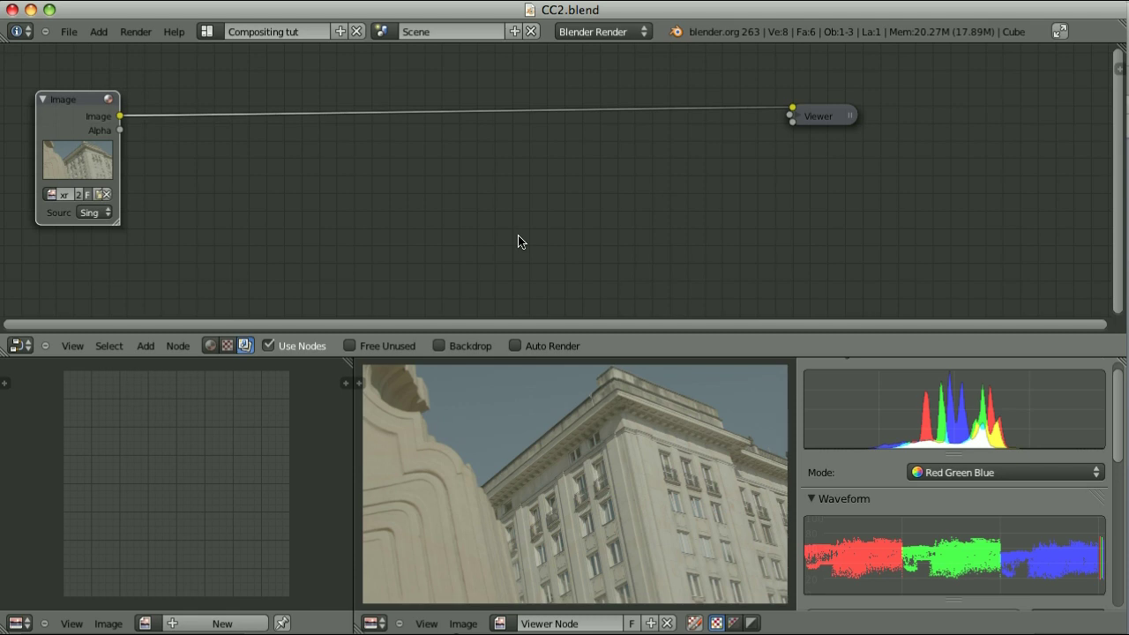
# Insert an RGB Curves node on the connection between the Image and Viewer nodes
pyautogui.hotkey('shift', 'a')
pyautogui.moveTo(521, 235)
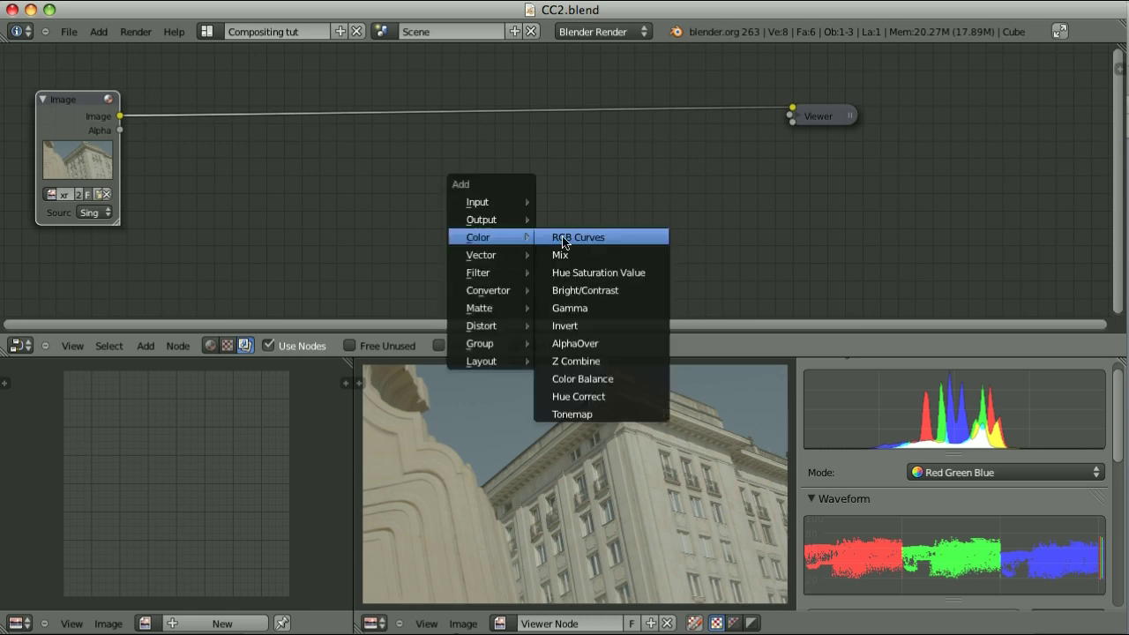
pyautogui.click(590, 235)
pyautogui.click(292, 110)
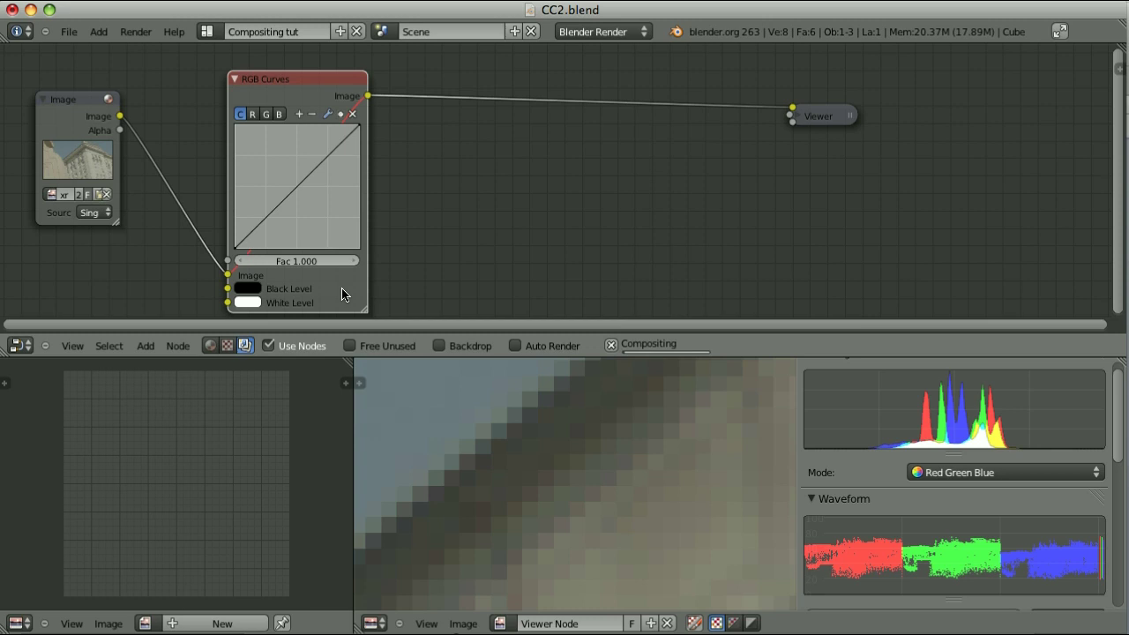
# Sample the RGB Curves node's Black Level from a dark pixel and its White Level from a bright pixel of the image
pyautogui.click(253, 288)
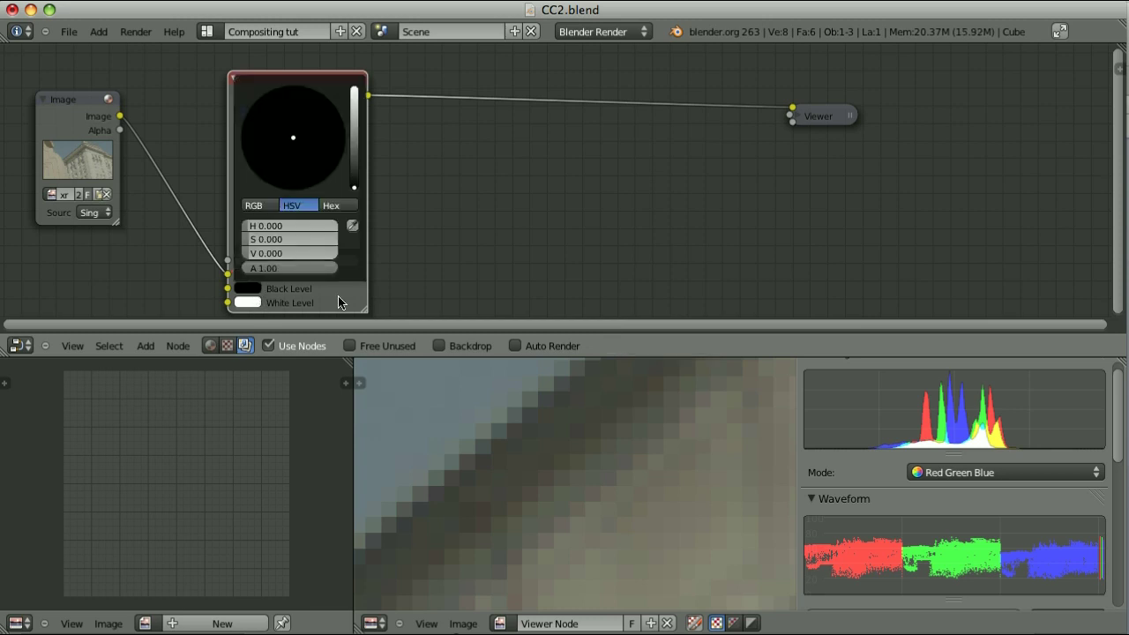
pyautogui.click(352, 225)
pyautogui.click(469, 507)
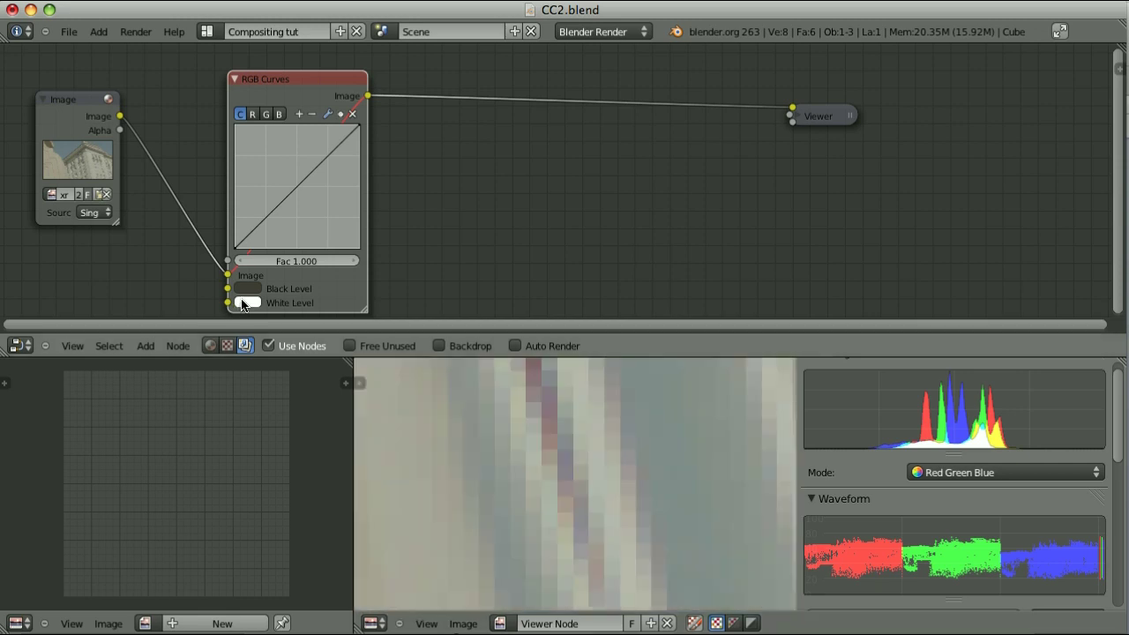
pyautogui.click(247, 303)
pyautogui.click(353, 231)
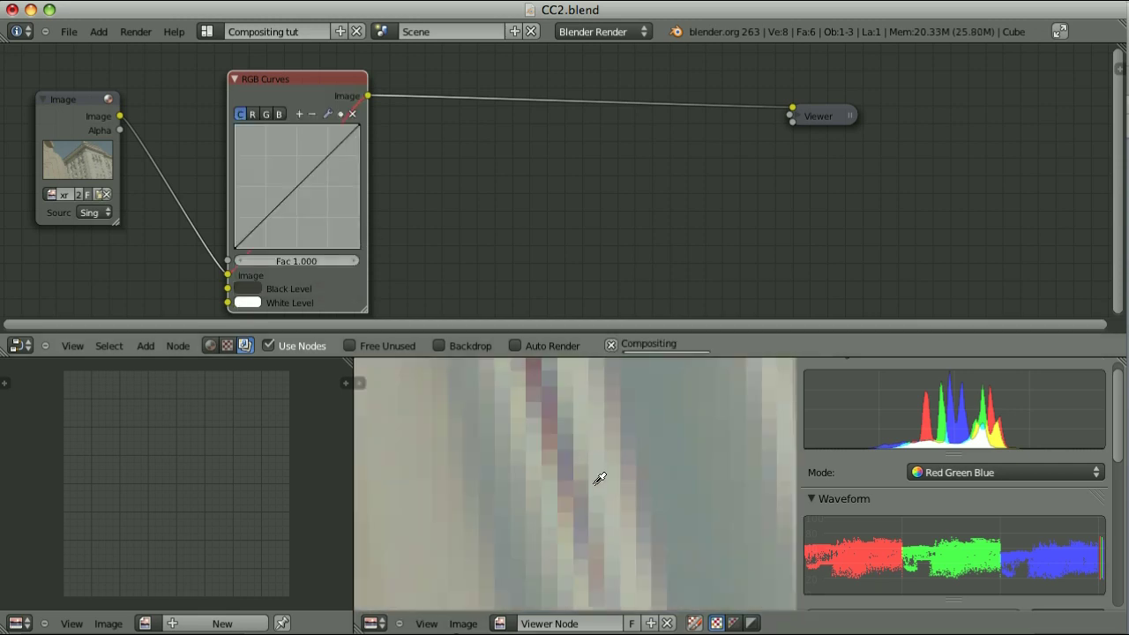
pyautogui.click(624, 529)
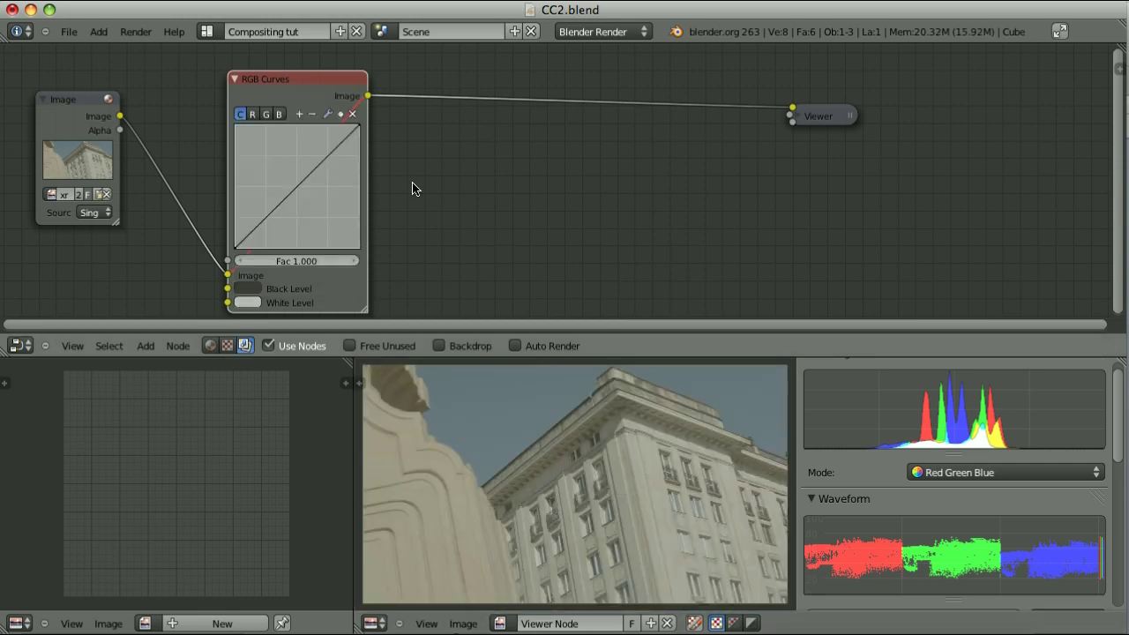
# Insert a second RGB Curves node before the Viewer and shape its combined curve into an S to increase contrast
pyautogui.moveTo(298, 83); pyautogui.dragTo(247, 73)
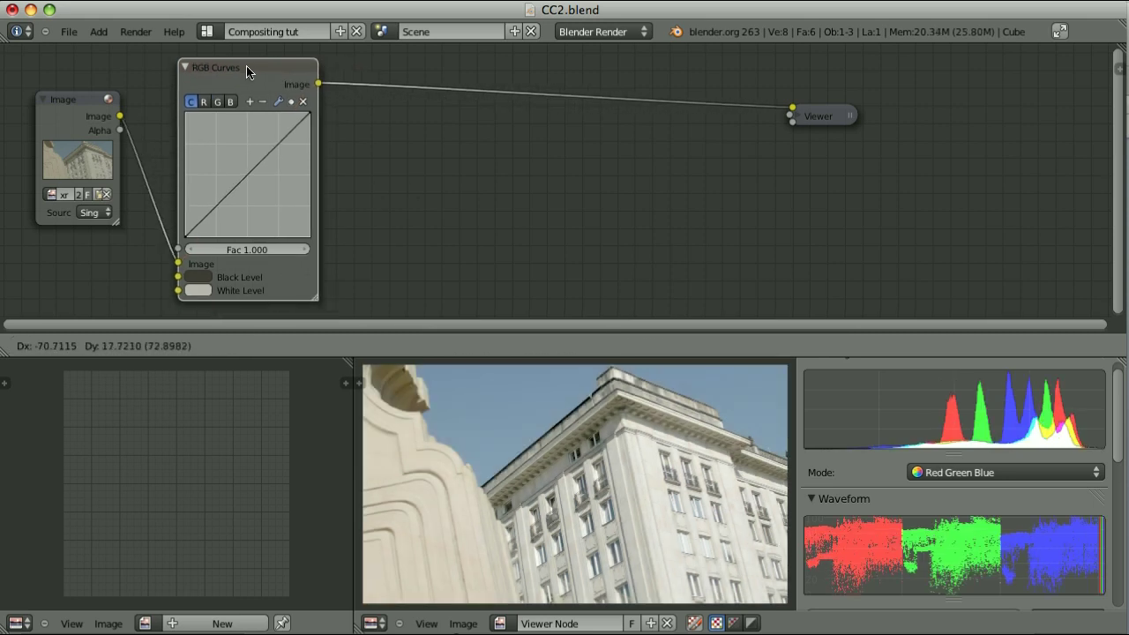
pyautogui.hotkey('shift', 'a')
pyautogui.moveTo(458, 194)
pyautogui.click(501, 189)
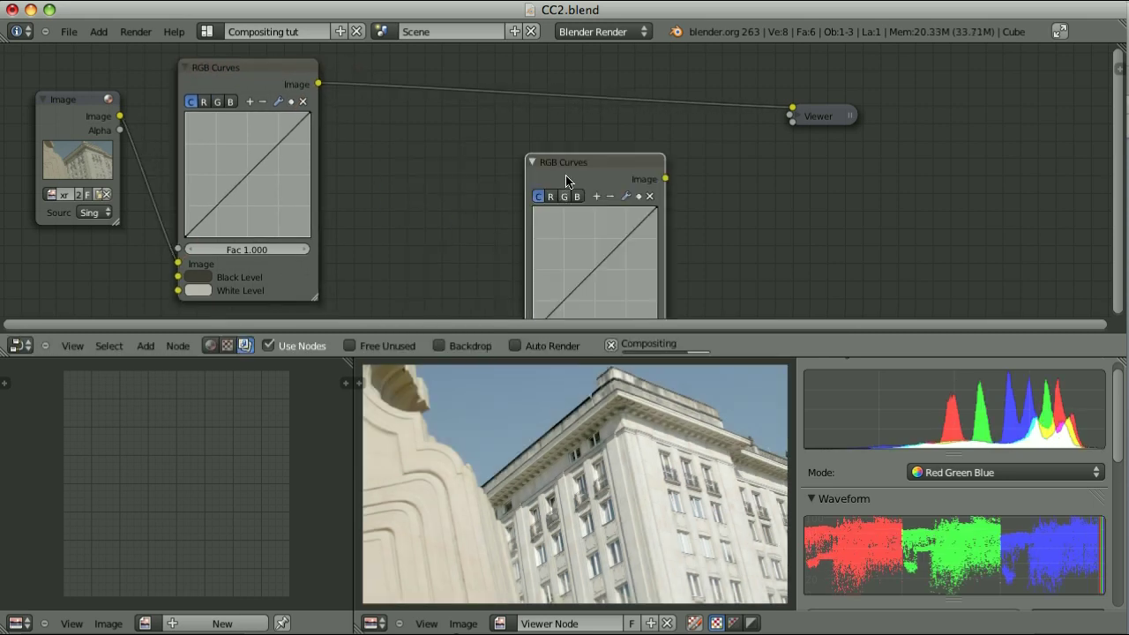
pyautogui.click(437, 85)
pyautogui.moveTo(433, 212); pyautogui.dragTo(447, 222)
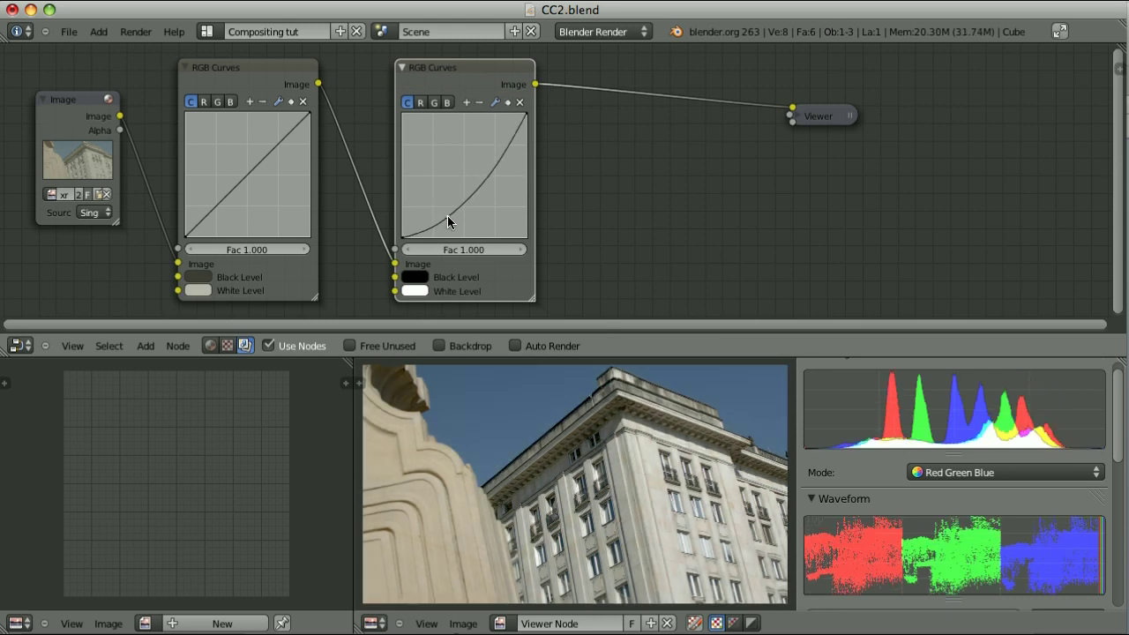
pyautogui.moveTo(506, 146); pyautogui.dragTo(501, 138)
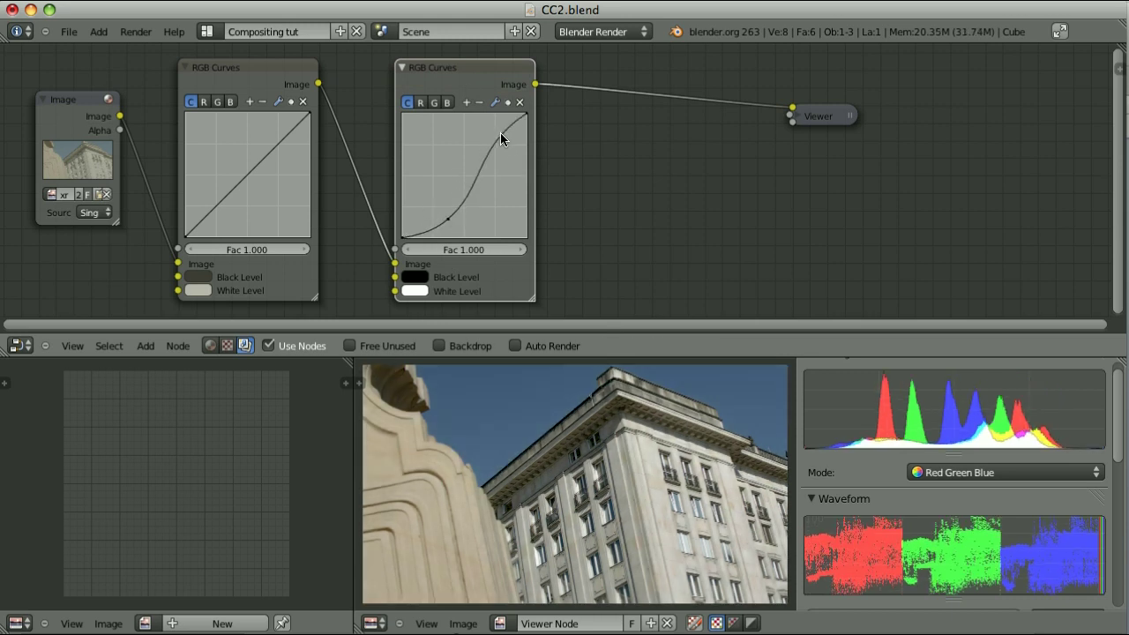
# Make room by moving the Viewer node away and insert a Color Balance node after the second RGB Curves node
pyautogui.moveTo(820, 116); pyautogui.dragTo(1010, 91)
pyautogui.hotkey('shift', 'a')
pyautogui.moveTo(792, 231)
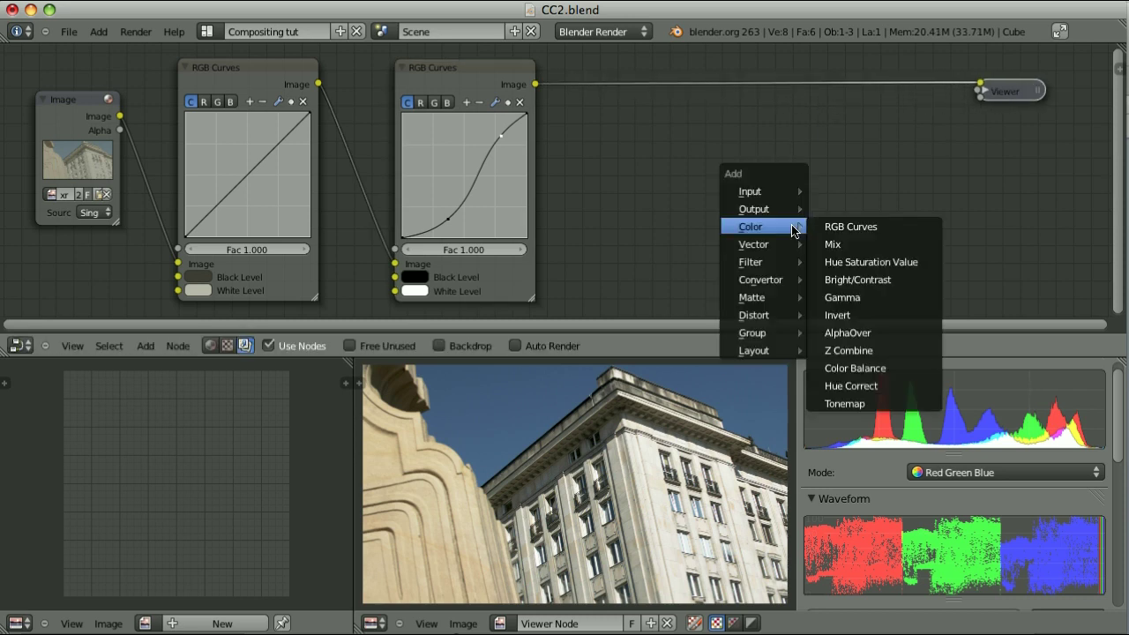
pyautogui.click(854, 369)
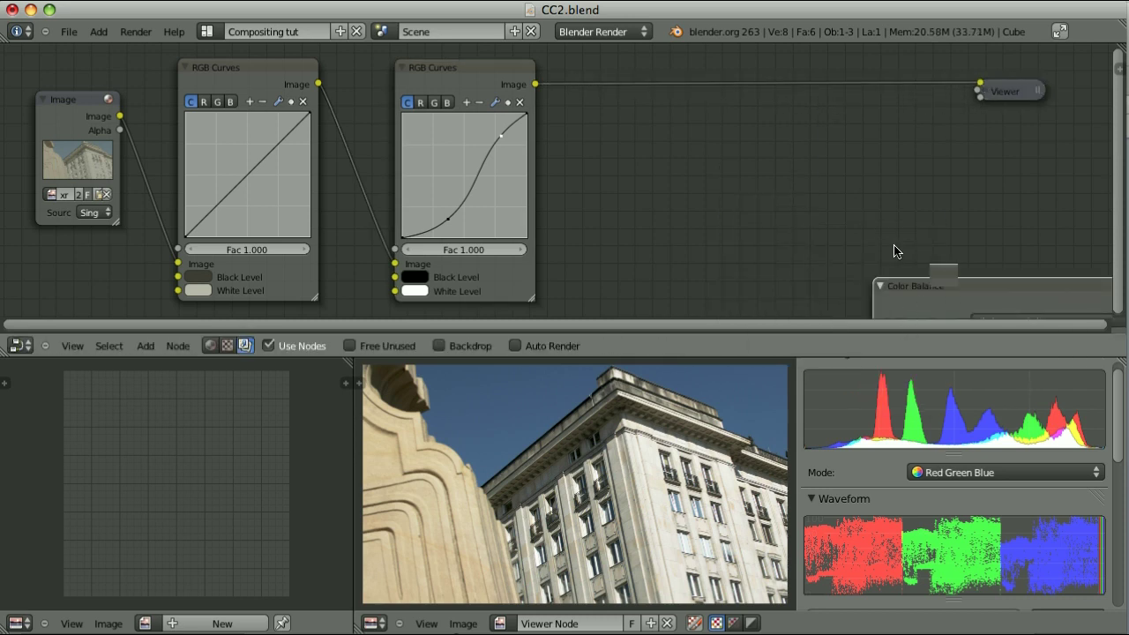
pyautogui.click(743, 235)
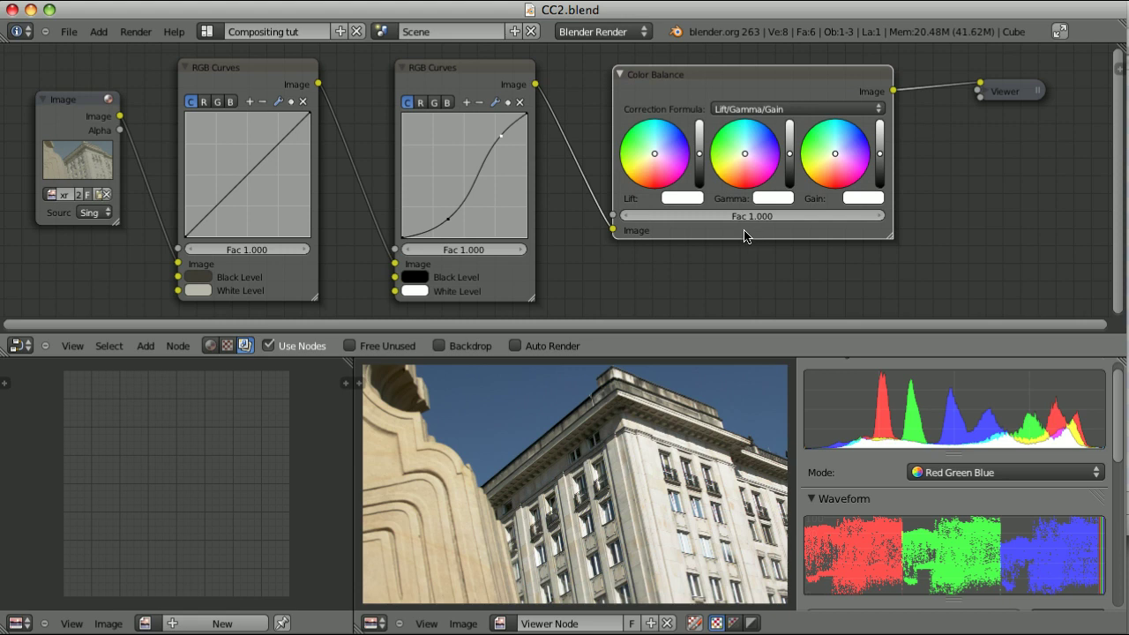
# Check the sky's pixel colour and shift the Color Balance node's Lift tint toward blue
pyautogui.moveTo(513, 422); pyautogui.dragTo(506, 406)
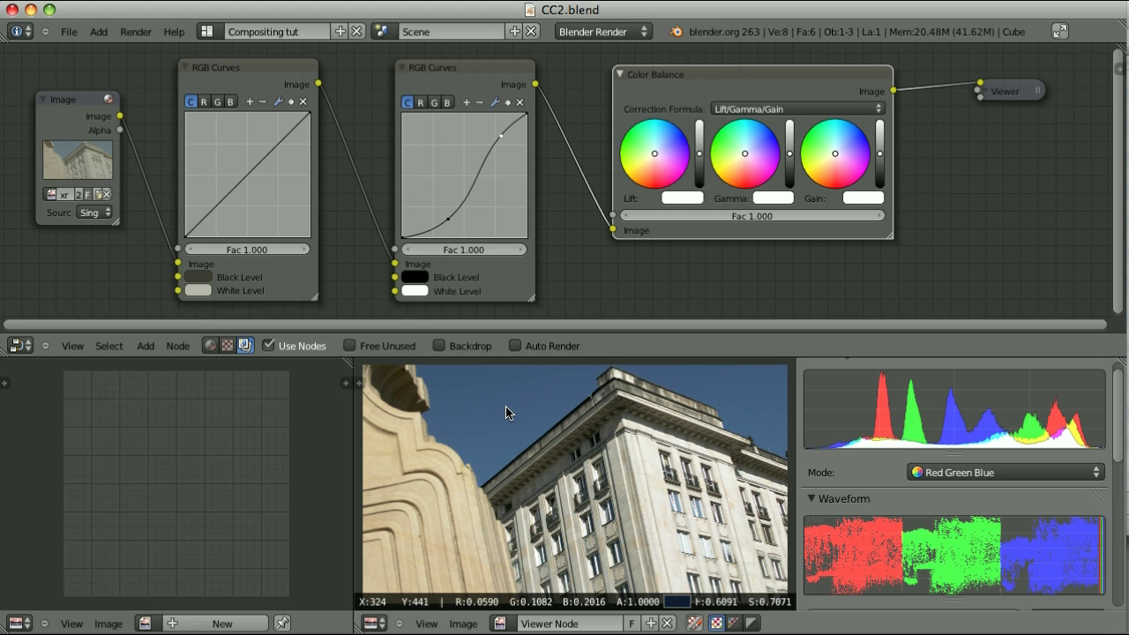
pyautogui.moveTo(508, 412); pyautogui.dragTo(505, 411)
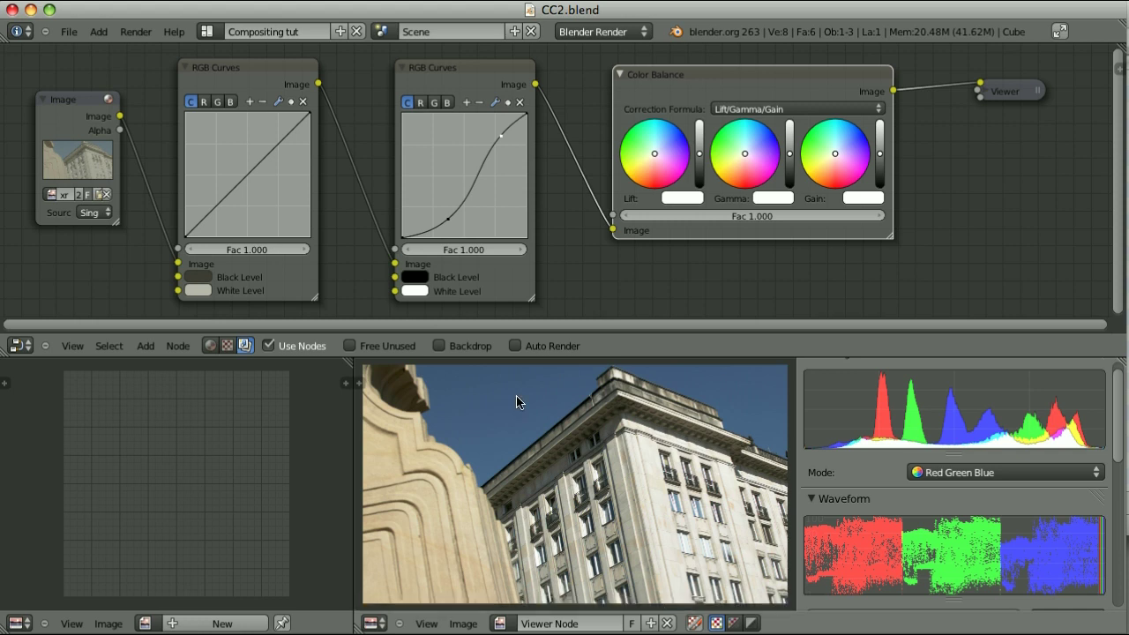
pyautogui.moveTo(655, 154); pyautogui.dragTo(662, 152)
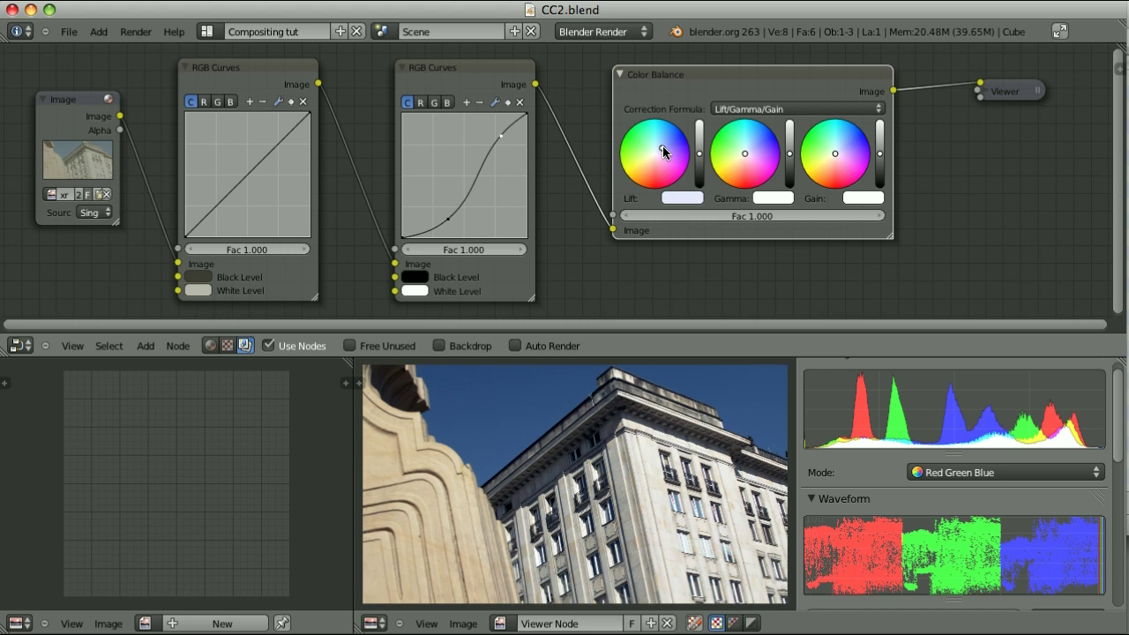
pyautogui.scroll(2, 720, 175)
pyautogui.scroll(1, 720, 174)
pyautogui.moveTo(718, 177); pyautogui.dragTo(574, 200, button='middle')
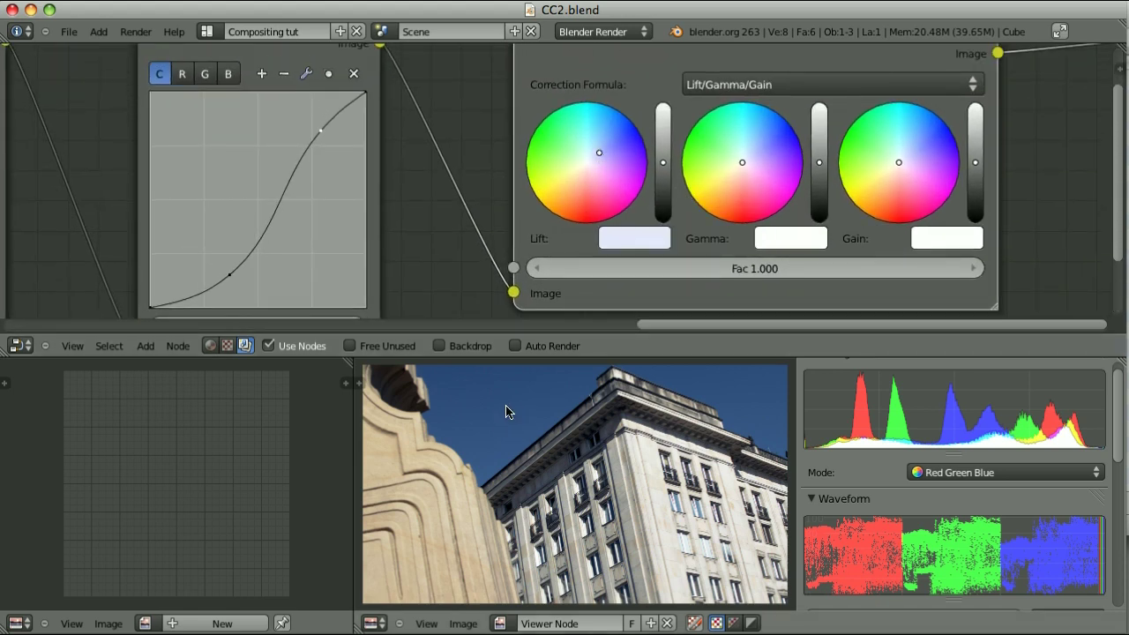
pyautogui.click(598, 151)
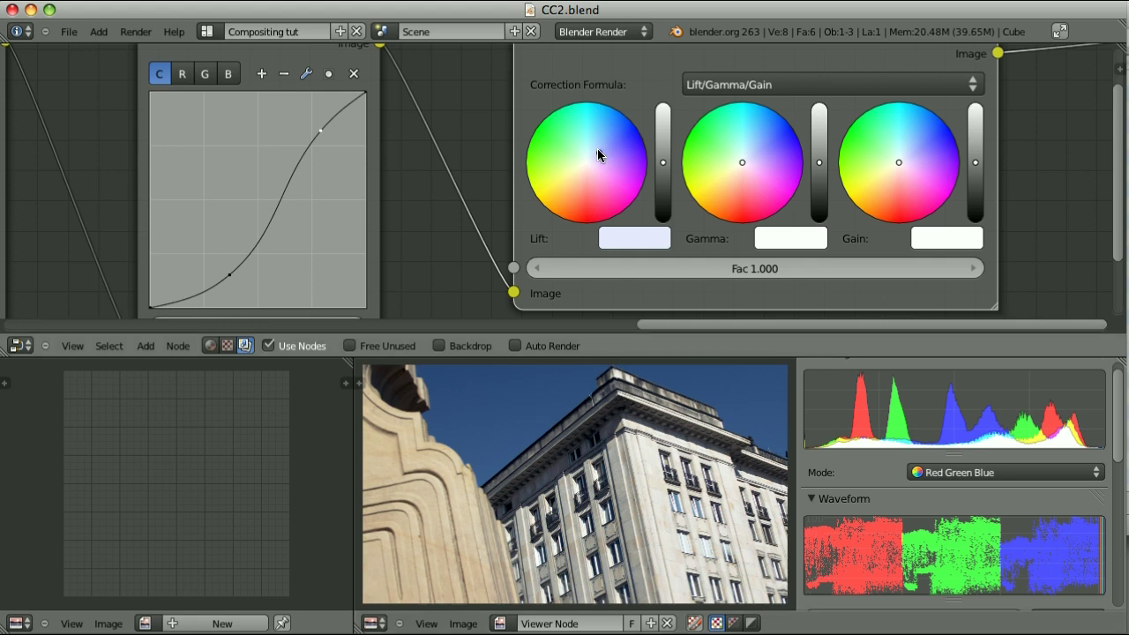
pyautogui.moveTo(597, 149); pyautogui.dragTo(606, 144)
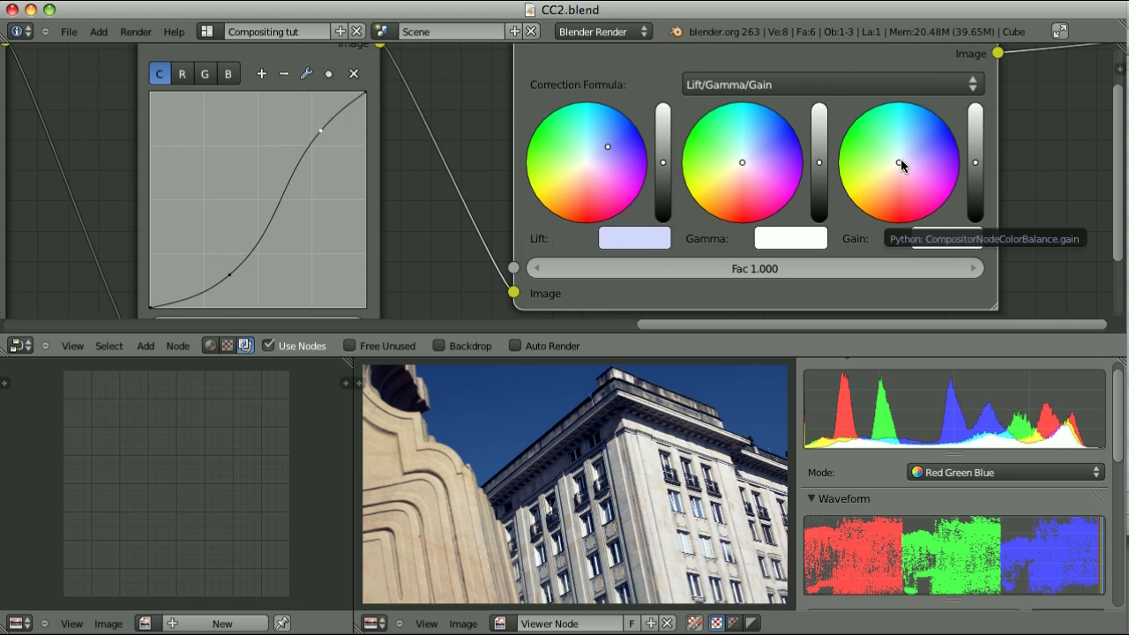
pyautogui.click(608, 147)
# Shift the Color Balance node's Gain tint toward warm yellow-orange and slightly raise the Lift brightness
pyautogui.moveTo(896, 161); pyautogui.dragTo(882, 180)
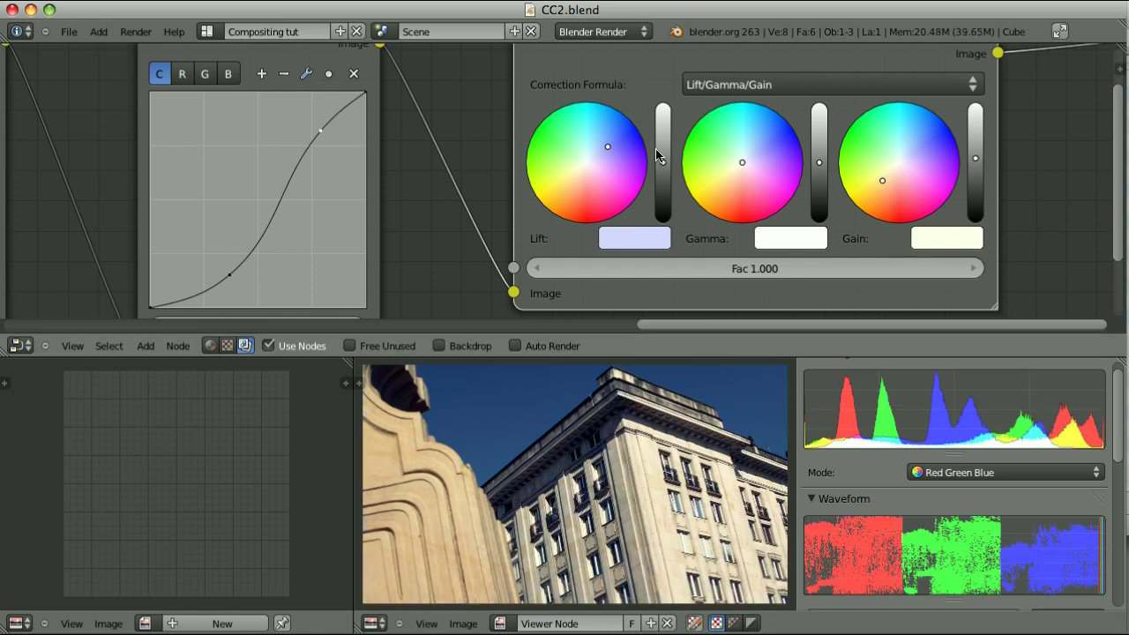
pyautogui.moveTo(663, 168); pyautogui.dragTo(667, 156)
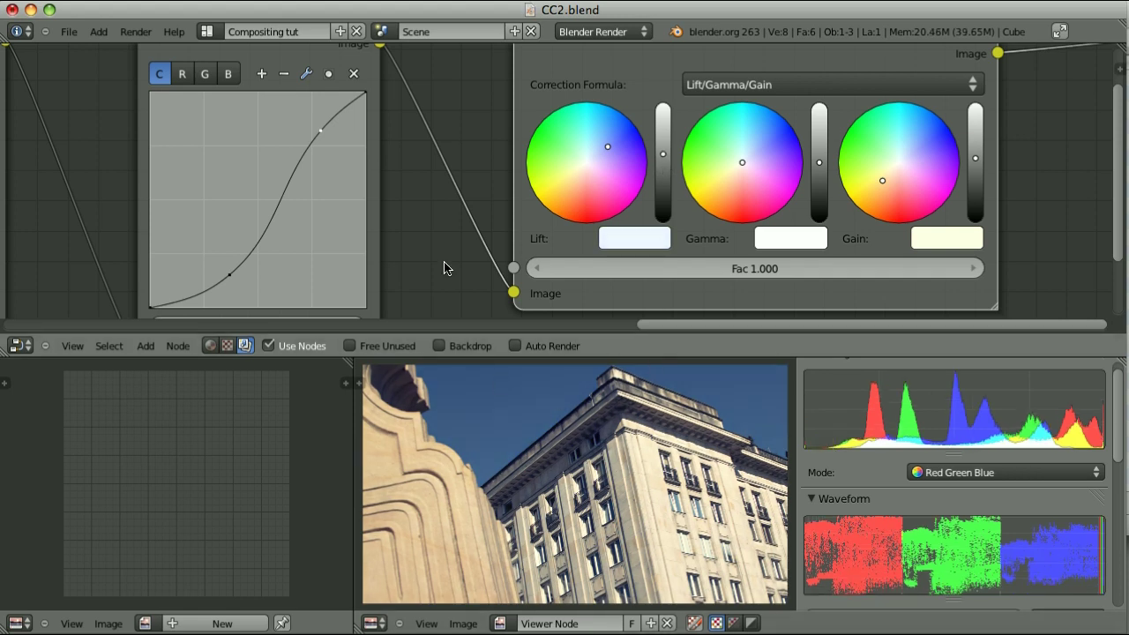
# Ease the shadow point of the second RGB Curves node's S-curve and slightly weaken the warm Gain tint
pyautogui.keyDown('ctrl'); pyautogui.scroll(1, 445, 266); pyautogui.keyUp('ctrl')
pyautogui.keyDown('ctrl'); pyautogui.scroll(2, 476, 262); pyautogui.keyUp('ctrl')
pyautogui.scroll(-1, 503, 248)
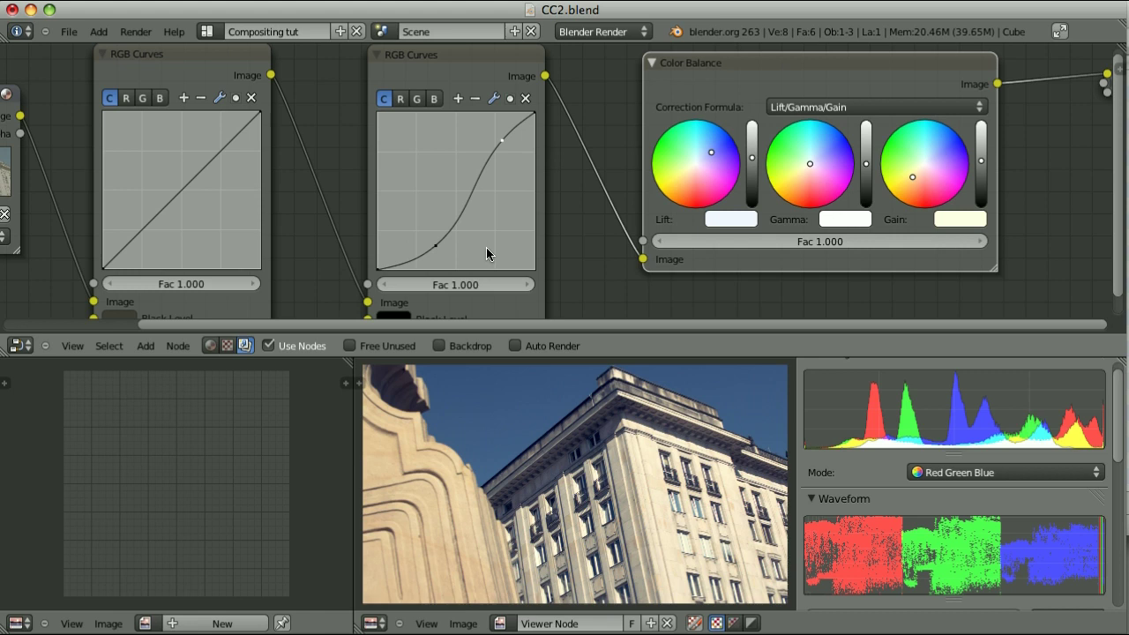
pyautogui.moveTo(437, 248); pyautogui.dragTo(431, 248)
pyautogui.click(911, 172)
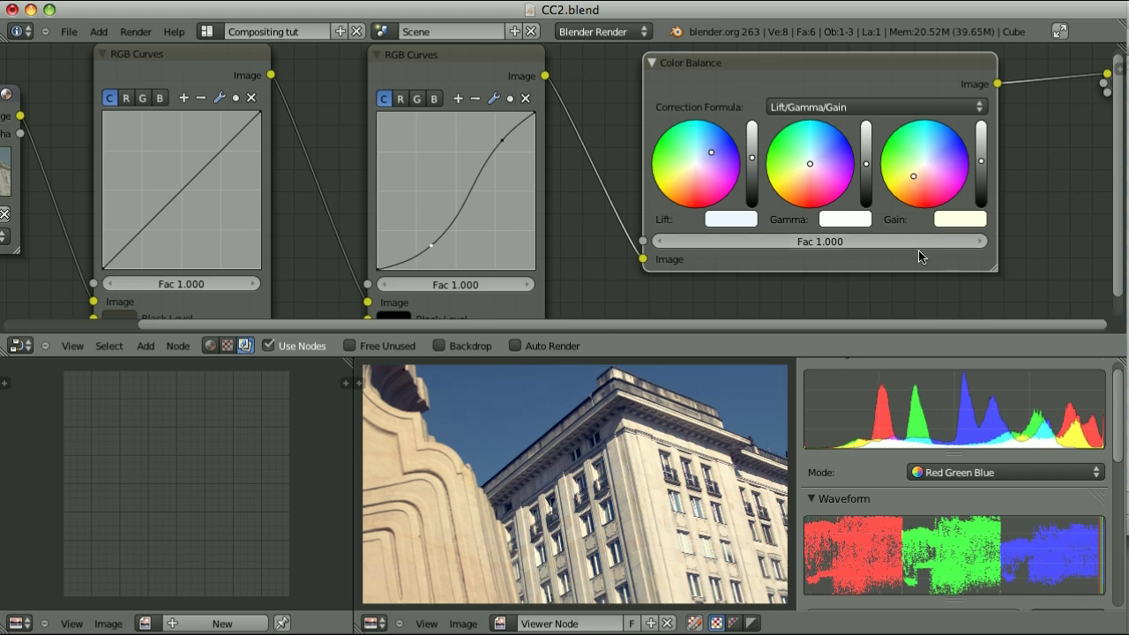
# Increase the saturation of the first RGB Curves node's White Level colour toward yellow to cool the image highlights
pyautogui.moveTo(305, 290); pyautogui.dragTo(526, 215, button='middle')
pyautogui.scroll(4, 461, 283)
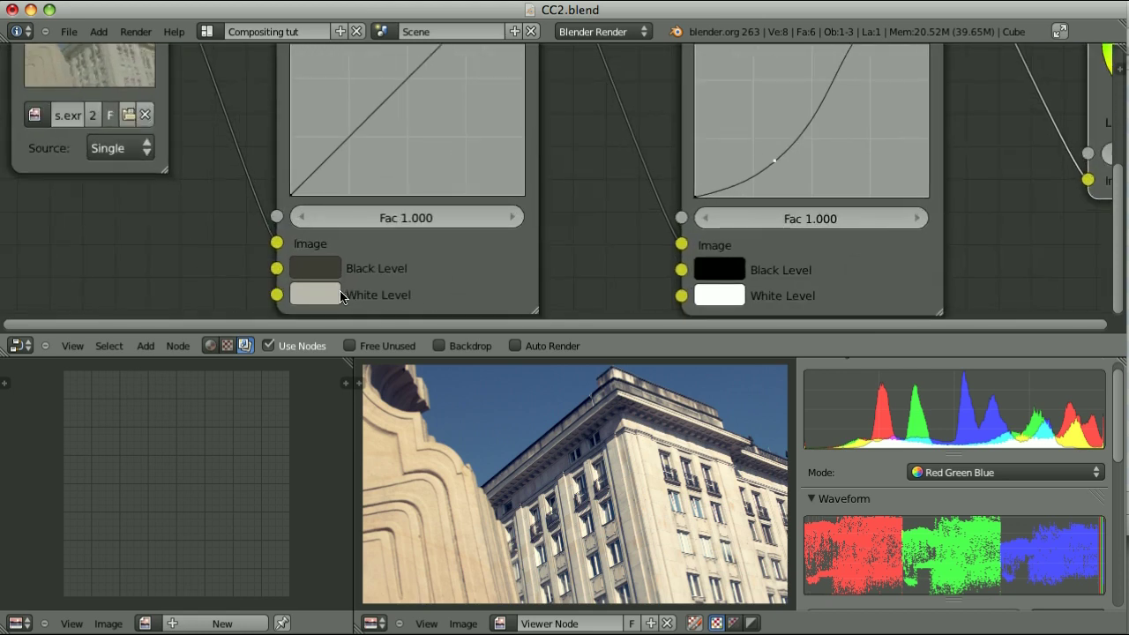
pyautogui.click(316, 296)
pyautogui.moveTo(546, 291); pyautogui.dragTo(526, 157, button='middle')
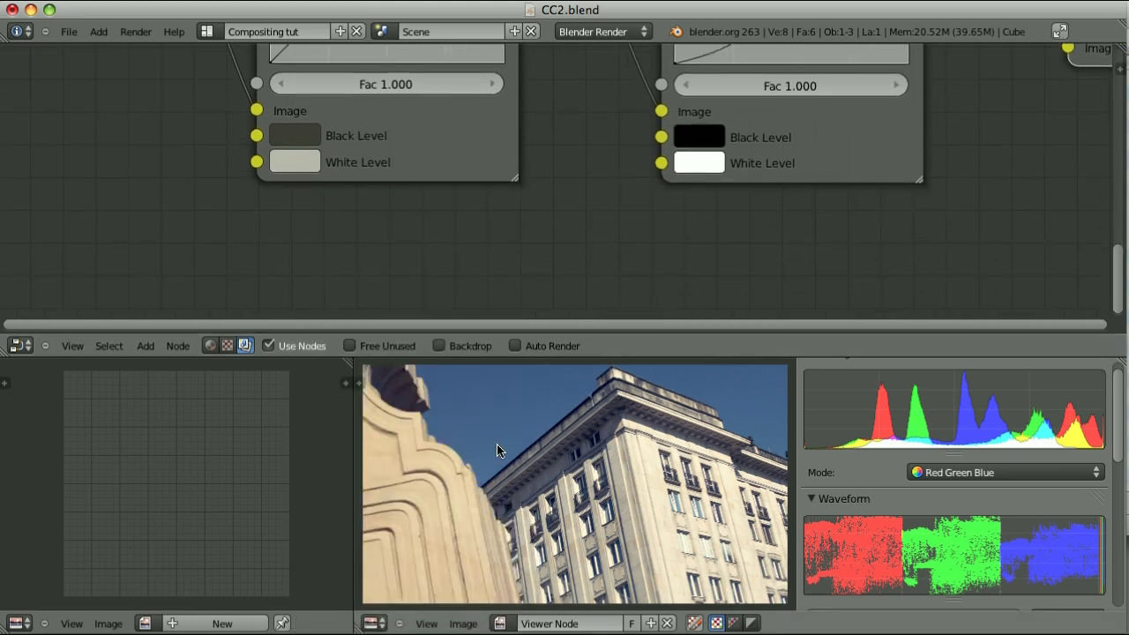
pyautogui.click(294, 162)
pyautogui.moveTo(320, 477); pyautogui.dragTo(348, 478)
pyautogui.moveTo(547, 252); pyautogui.dragTo(398, 255, button='middle')
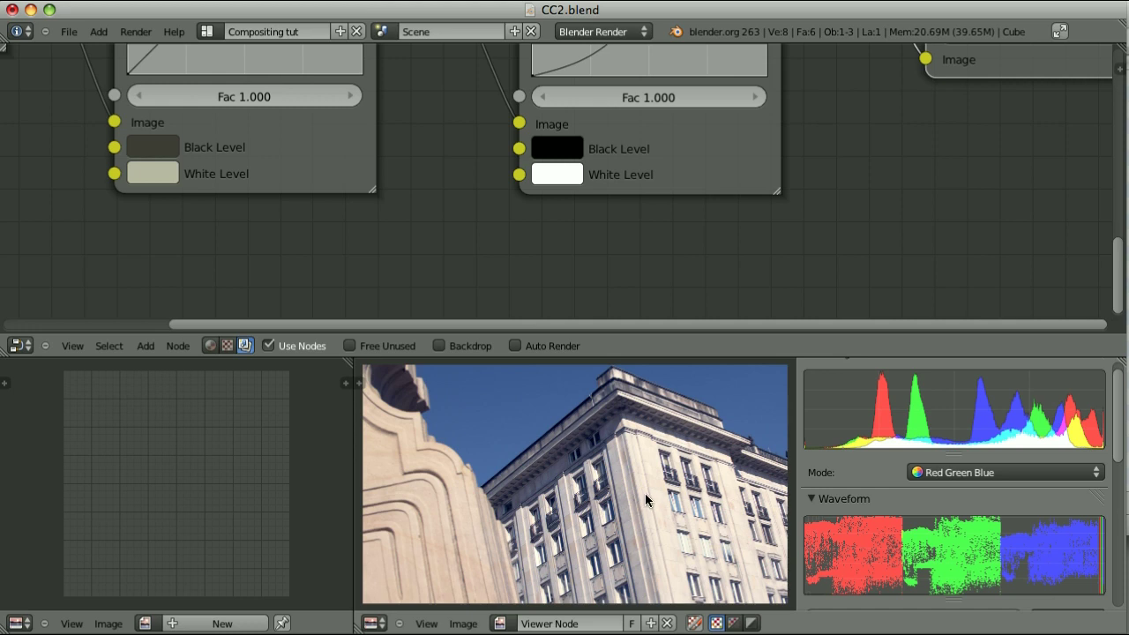
pyautogui.click(141, 176)
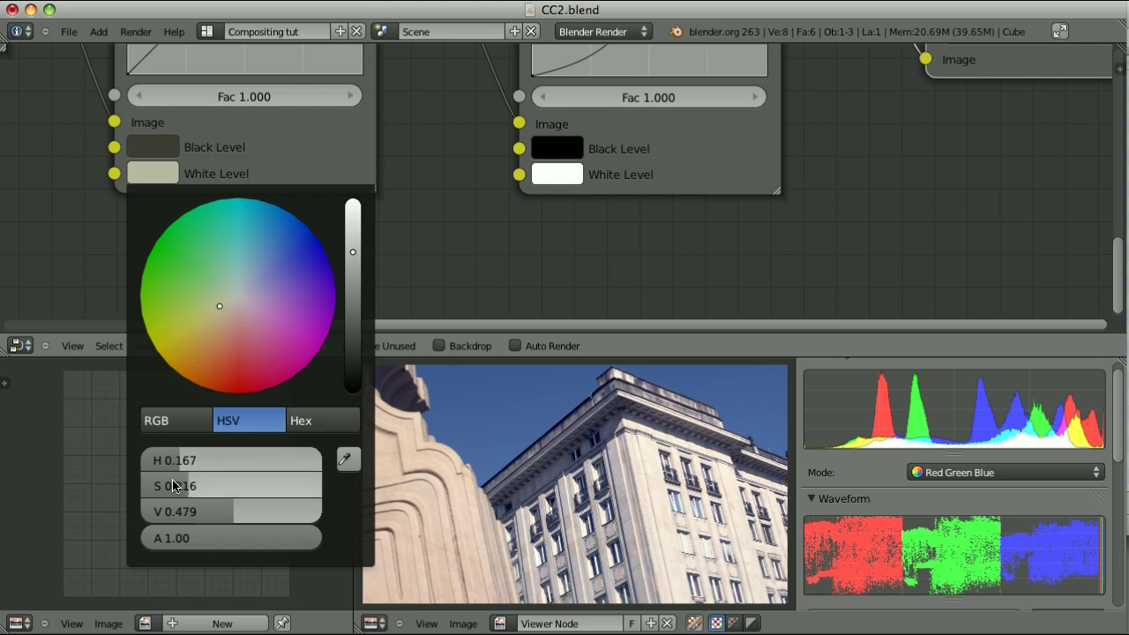
# Try opposing Lift and Gain tints in the Color Balance node: magenta Lift with green Gain, and red Lift with cyan Gain
pyautogui.scroll(-3, 864, 234)
pyautogui.moveTo(887, 203); pyautogui.dragTo(713, 250, button='middle')
pyautogui.press('Home')
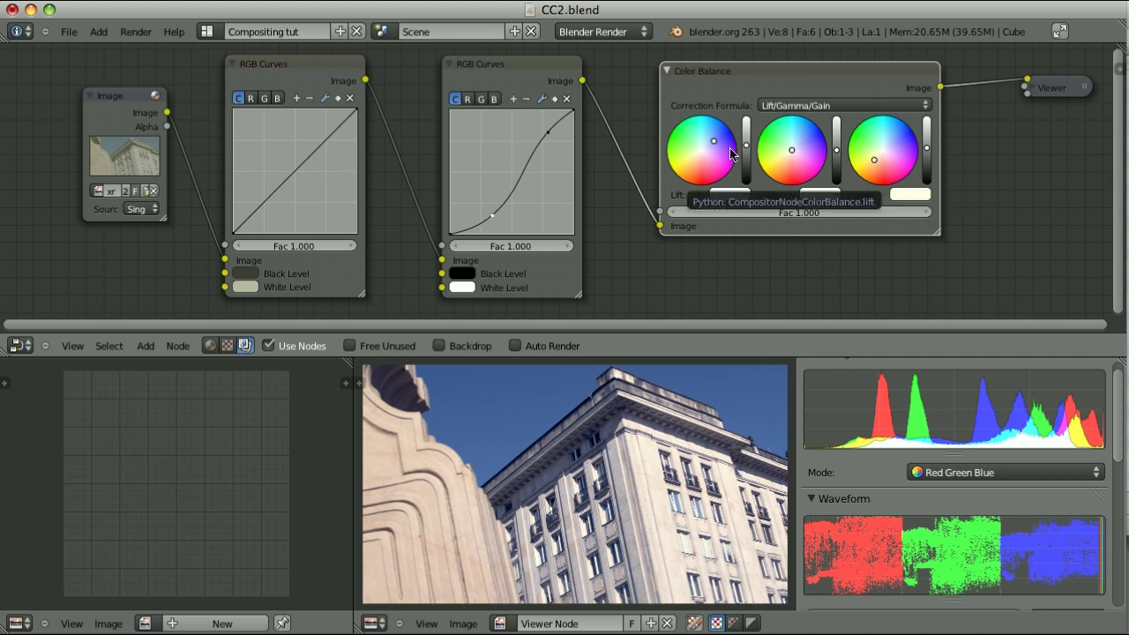
pyautogui.moveTo(720, 134)
pyautogui.mouseDown()
pyautogui.moveTo(748, 125)
pyautogui.moveTo(736, 148)
pyautogui.moveTo(713, 137)
pyautogui.mouseUp()
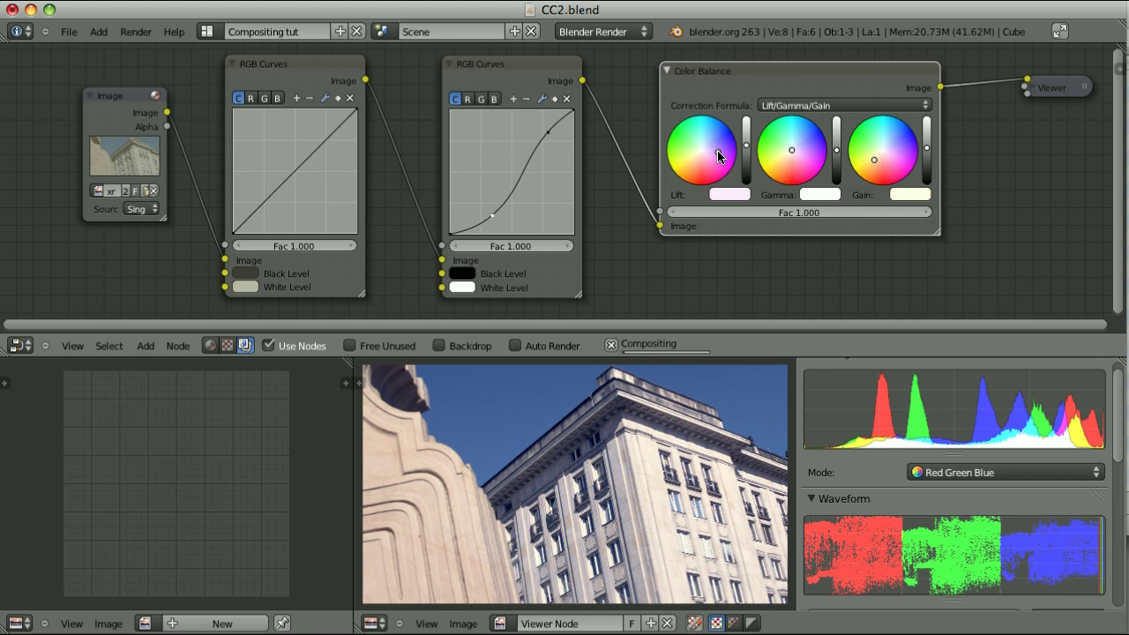
pyautogui.moveTo(875, 164); pyautogui.dragTo(867, 141)
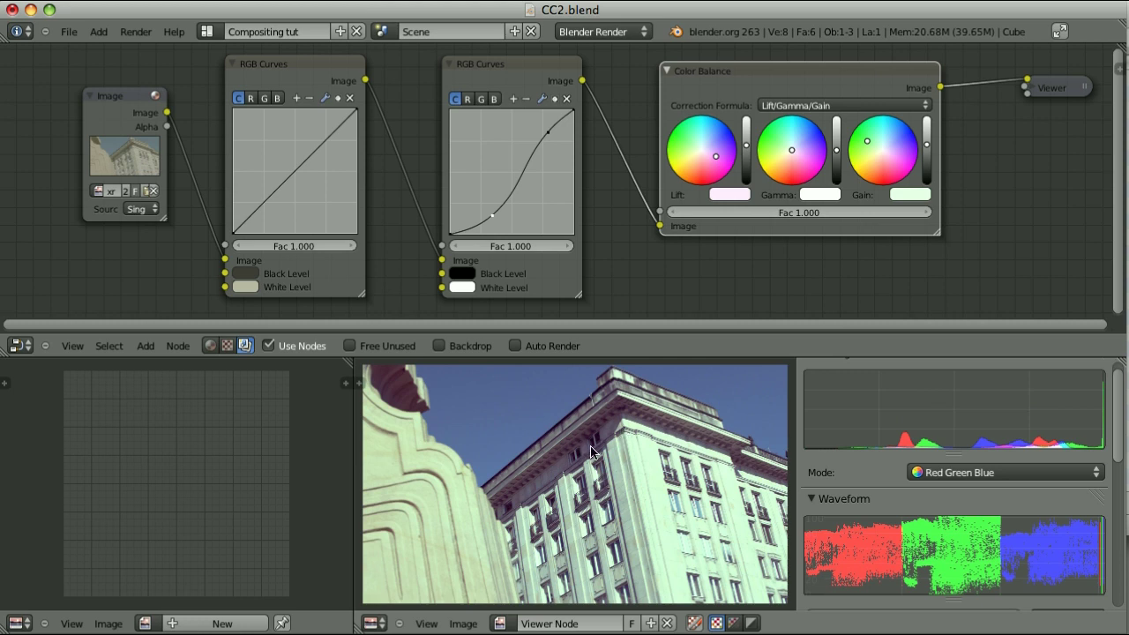
pyautogui.moveTo(716, 159); pyautogui.dragTo(701, 171)
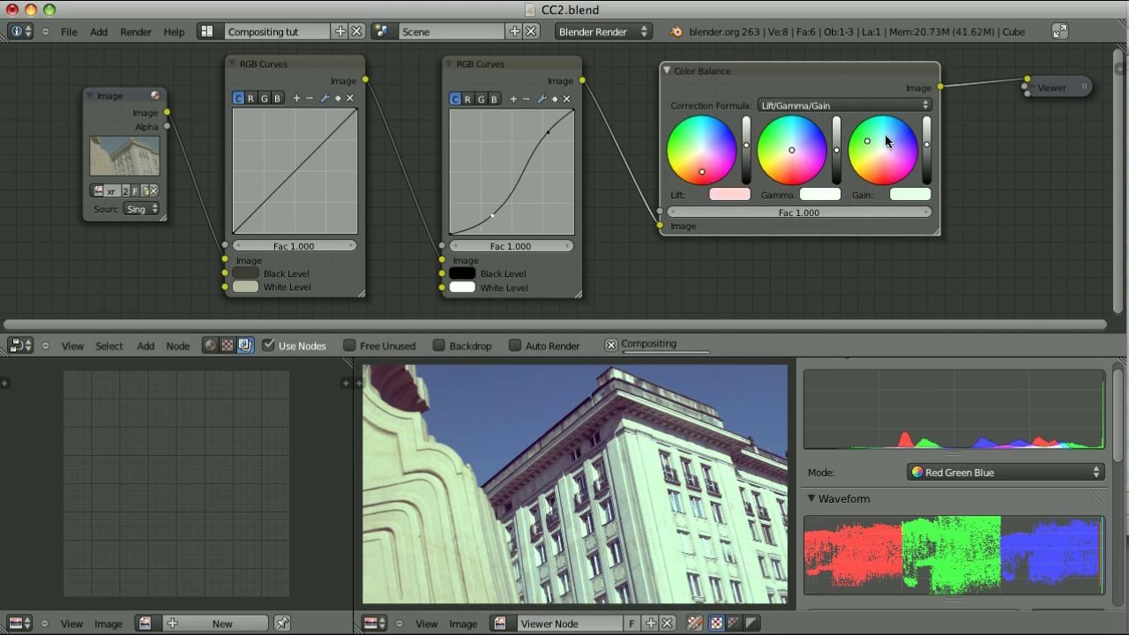
pyautogui.moveTo(866, 144); pyautogui.dragTo(884, 132)
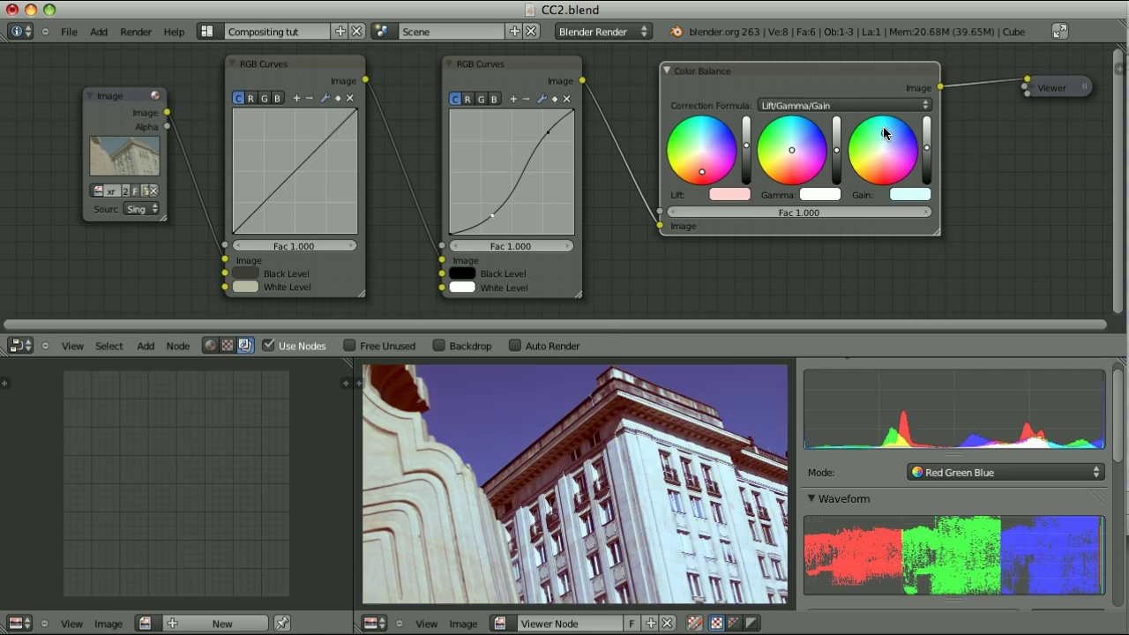
# Shift the Color Balance node's Gain tint to red and its Lift tint to cyan
pyautogui.moveTo(886, 132); pyautogui.dragTo(875, 178)
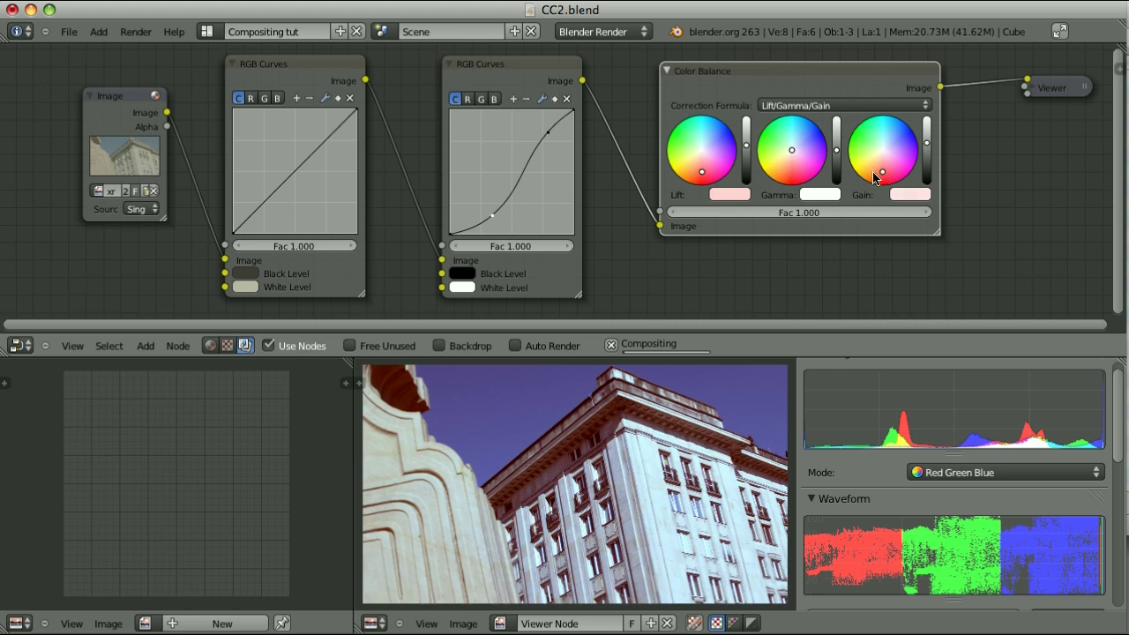
pyautogui.moveTo(702, 172); pyautogui.dragTo(703, 134)
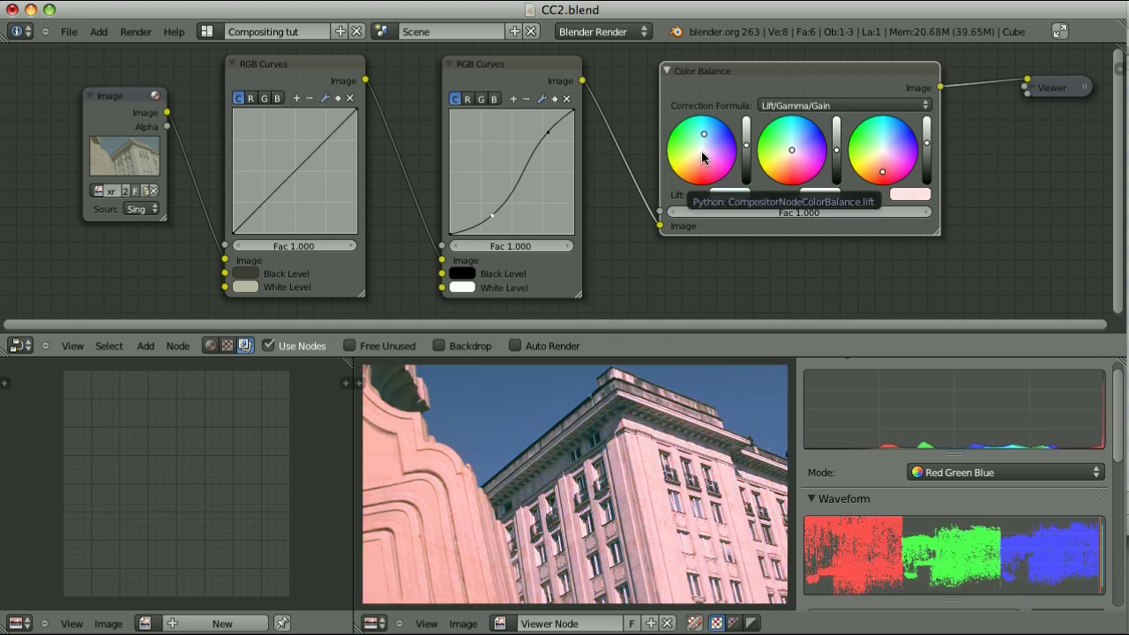
pyautogui.click(703, 135)
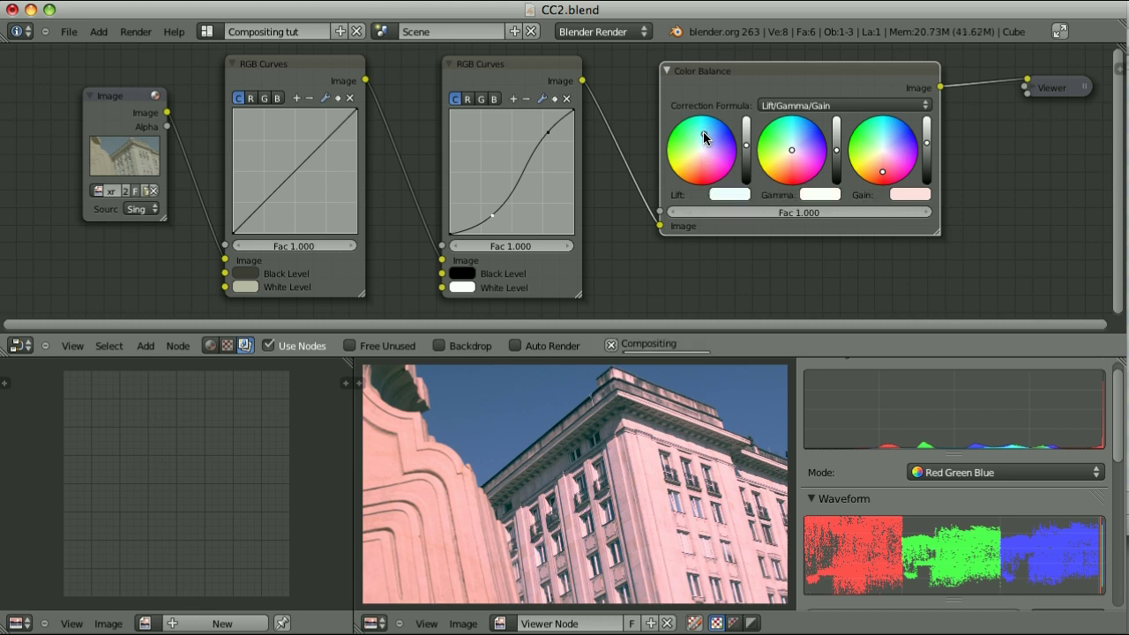
# Shift the Color Balance node's Lift tint to blue and its Gain tint to a warm yellow
pyautogui.moveTo(712, 133); pyautogui.dragTo(717, 138)
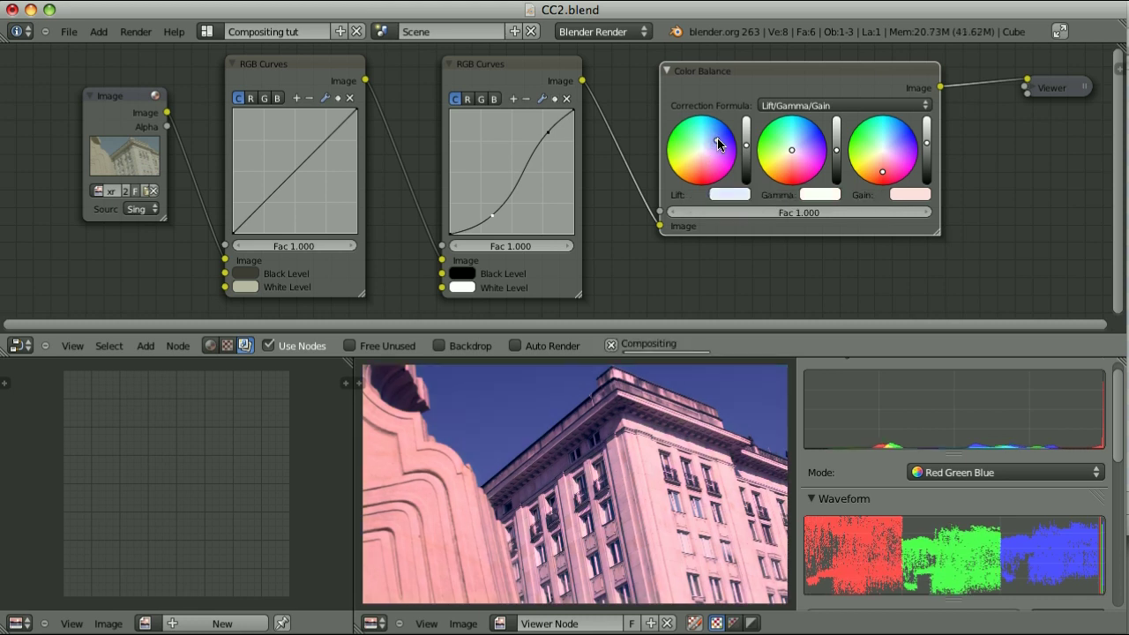
pyautogui.click(876, 163)
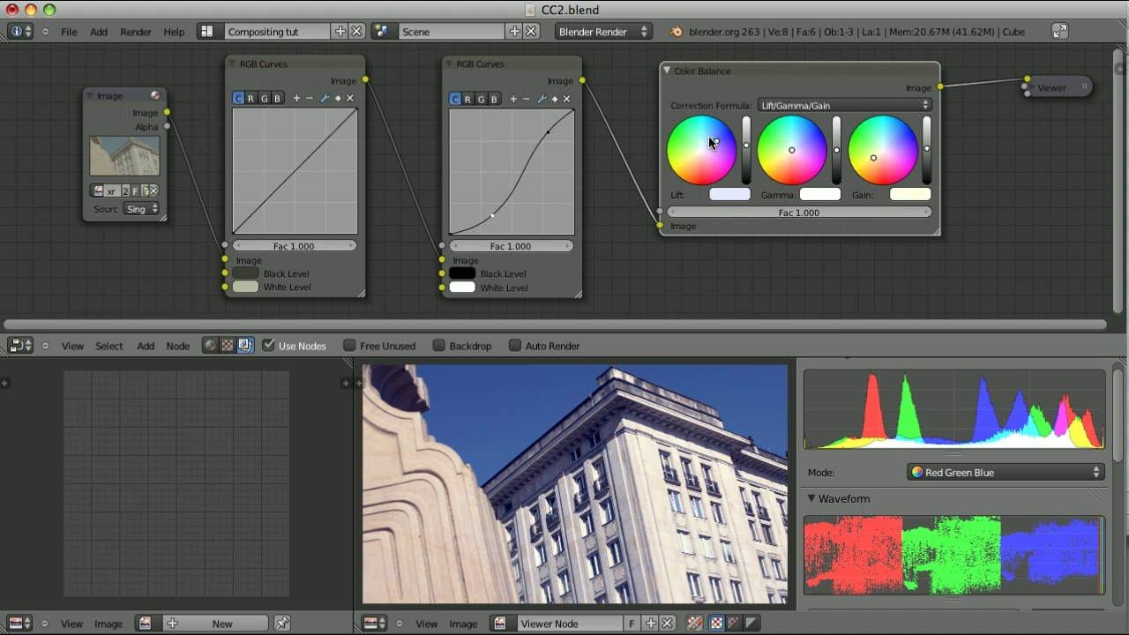
# Examine the separate channel curves of the second RGB Curves node and the Color Balance node's Lift, Gamma and Gain colour values
pyautogui.click(517, 76)
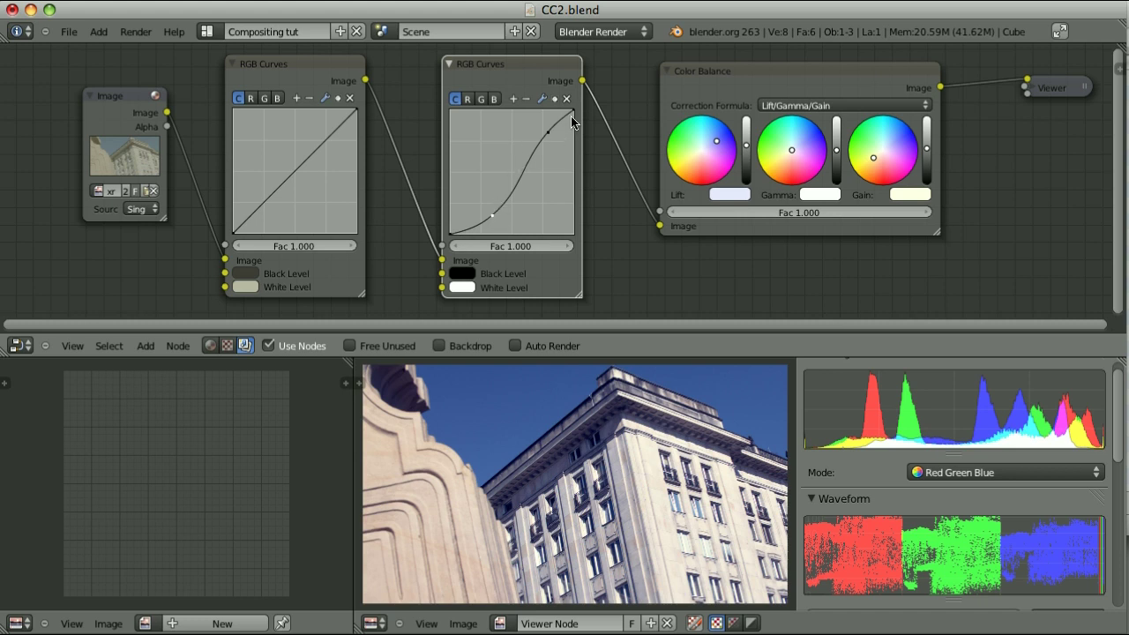
pyautogui.click(466, 98)
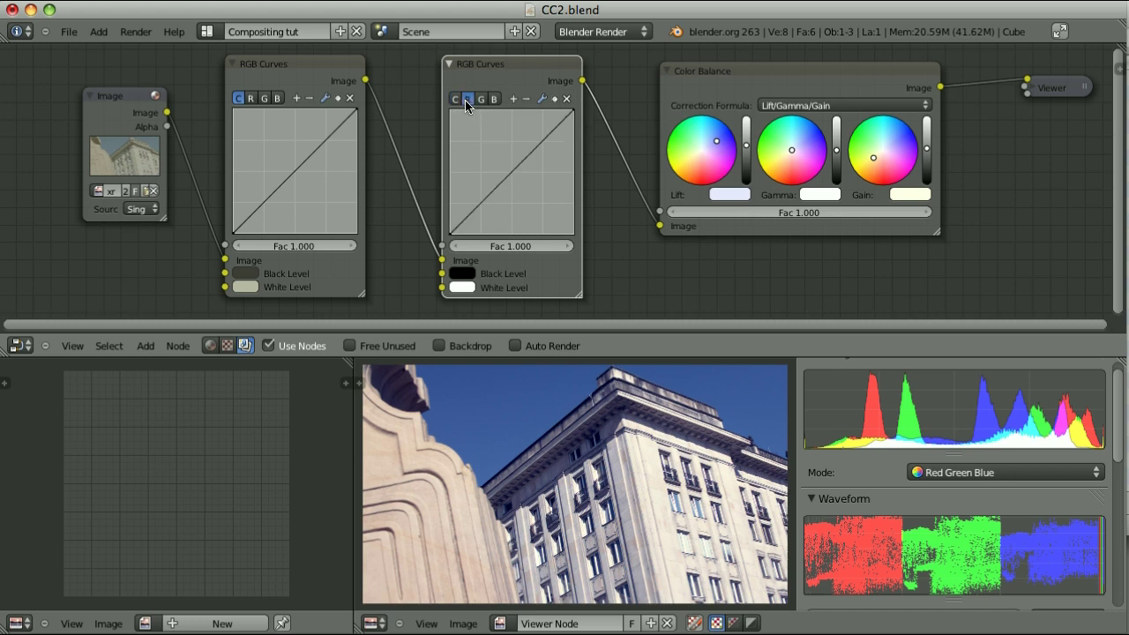
pyautogui.click(467, 100)
pyautogui.click(493, 99)
pyautogui.click(454, 99)
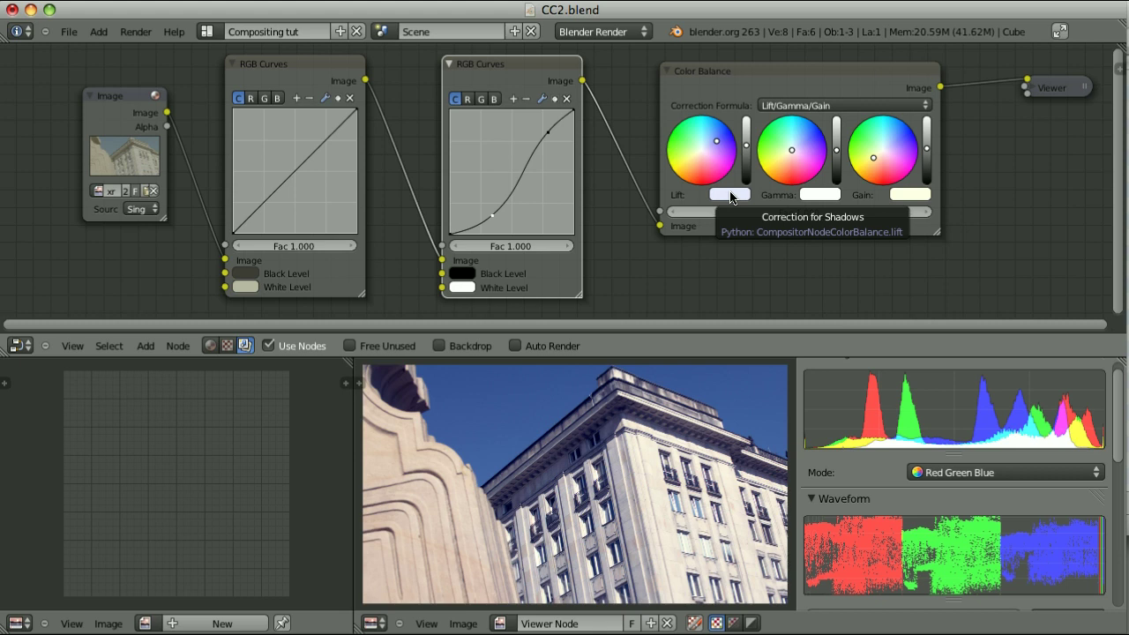
pyautogui.click(730, 195)
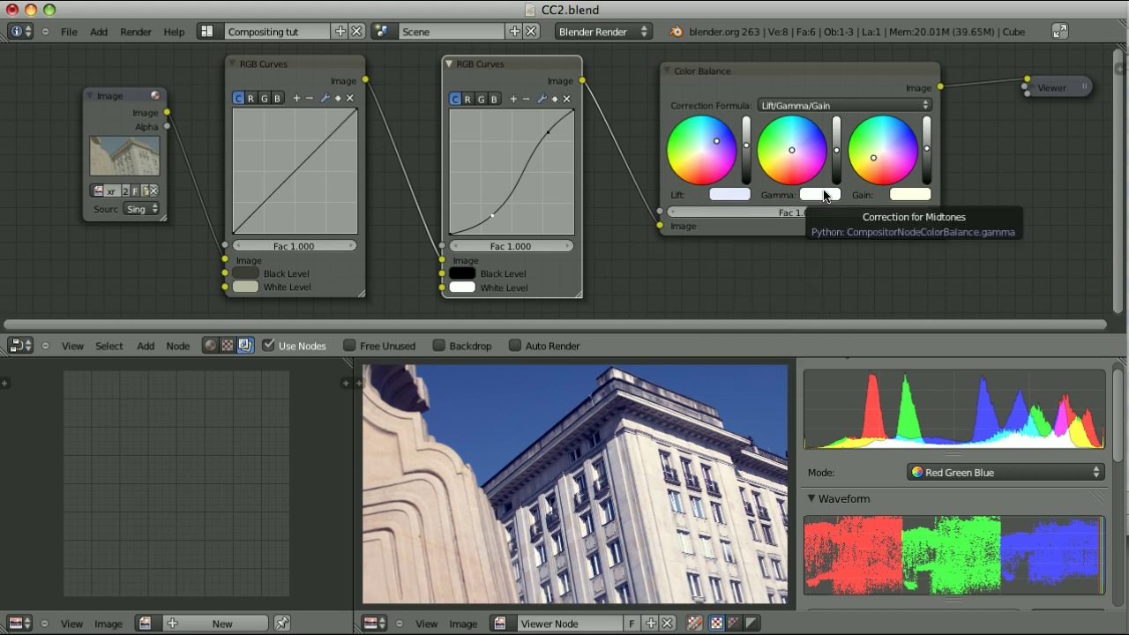
pyautogui.click(825, 195)
pyautogui.click(909, 195)
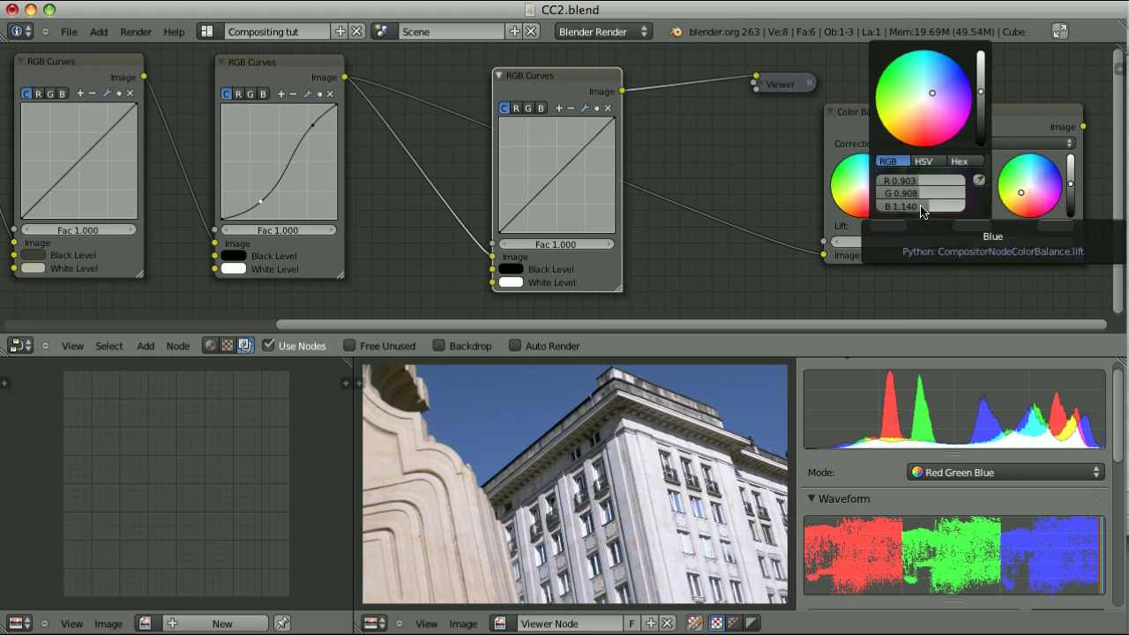
# In the third RGB Curves node, move the red and green black points slightly inward and raise the blue black point to tint shadows blue
pyautogui.click(516, 108)
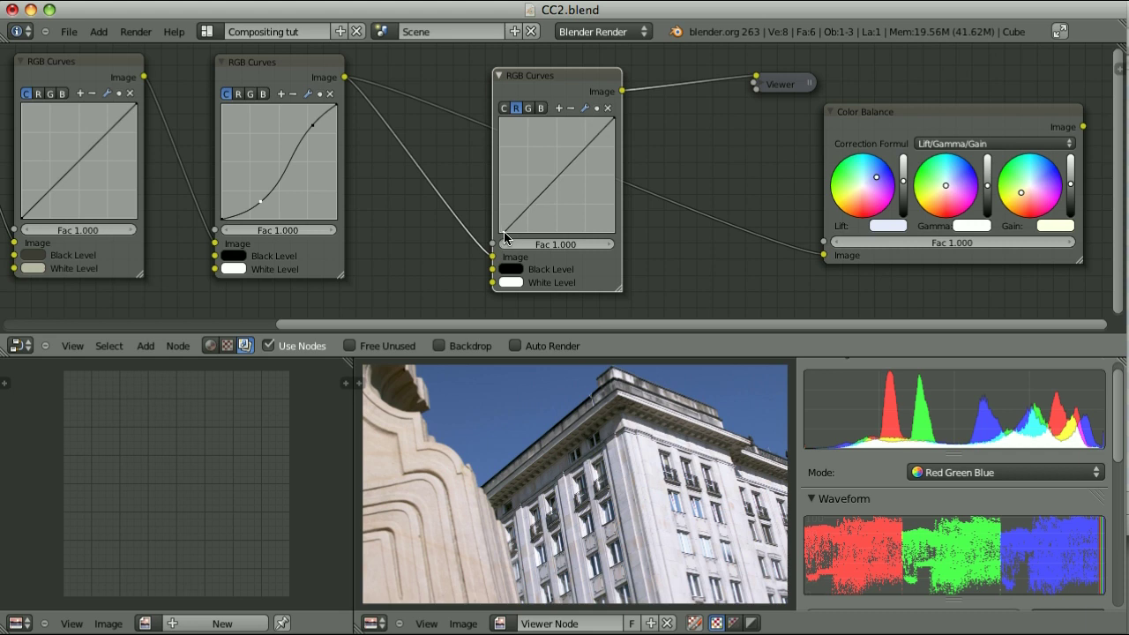
pyautogui.click(503, 231)
pyautogui.click(529, 108)
pyautogui.moveTo(499, 231); pyautogui.dragTo(502, 231)
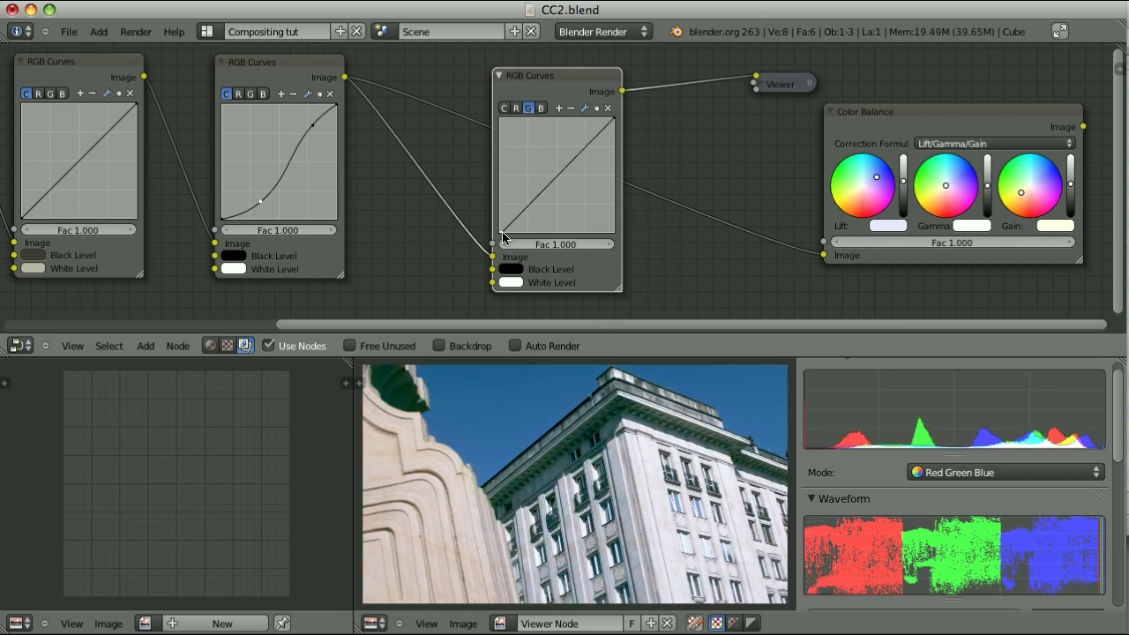
pyautogui.click(504, 231)
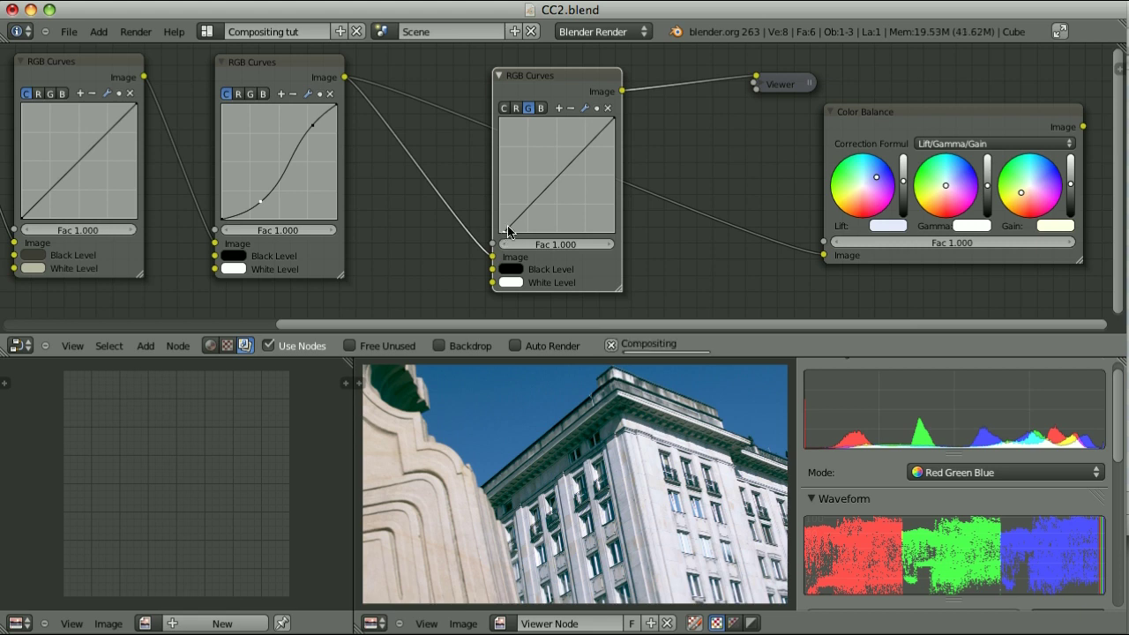
pyautogui.click(541, 107)
pyautogui.moveTo(499, 232); pyautogui.dragTo(499, 228)
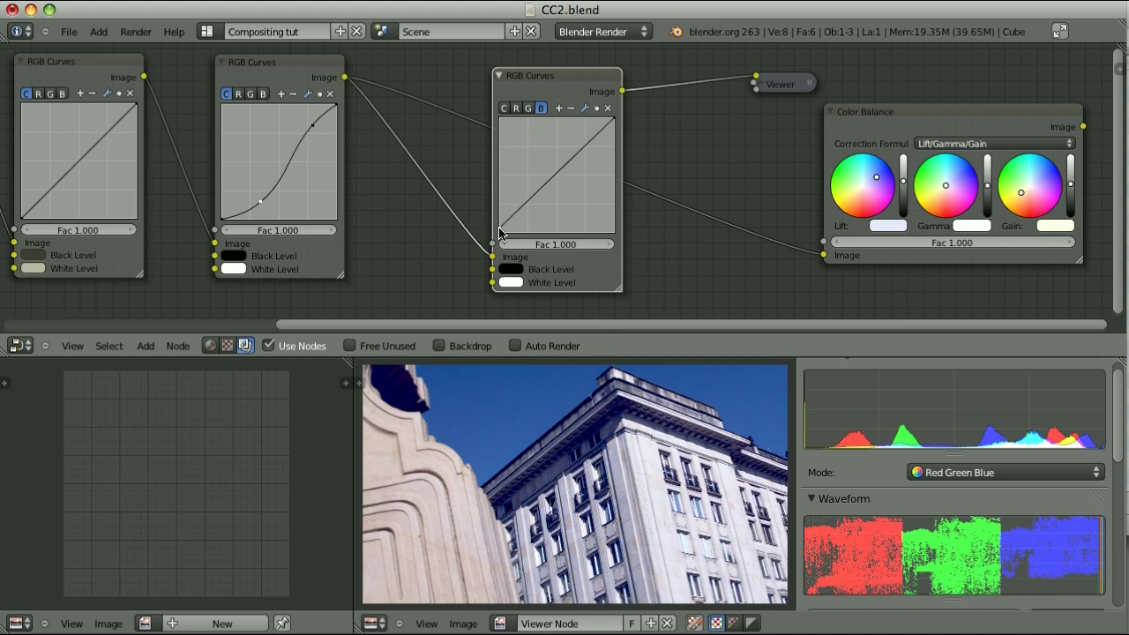
# Following the Gain colour values, move the third RGB Curves node's red and green white points inward and lower its blue white point
pyautogui.click(1055, 226)
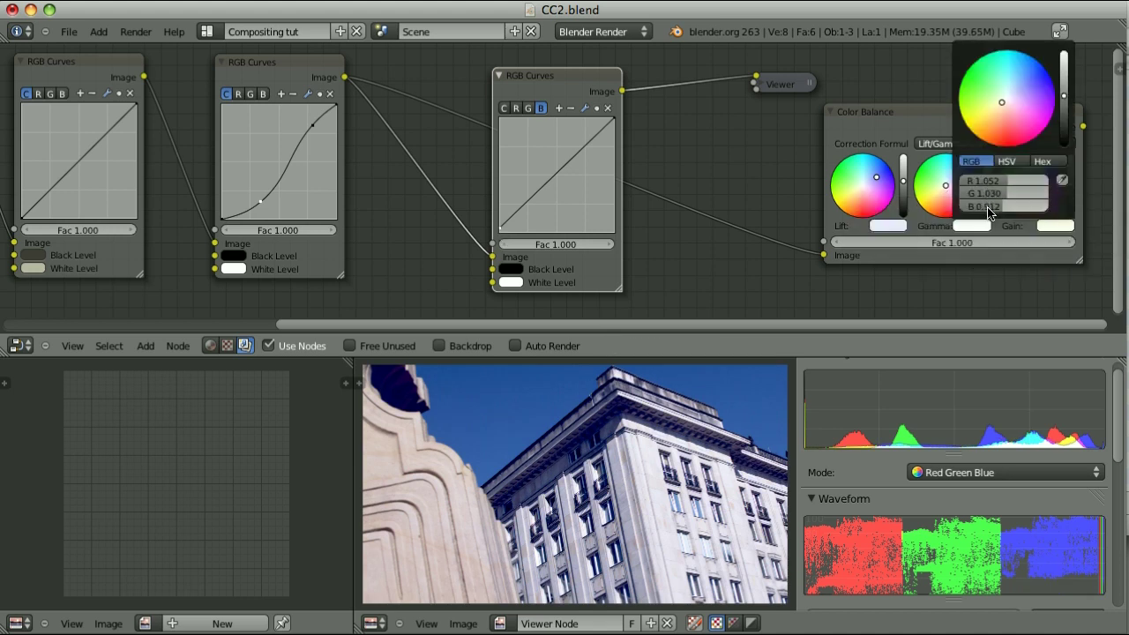
pyautogui.click(516, 107)
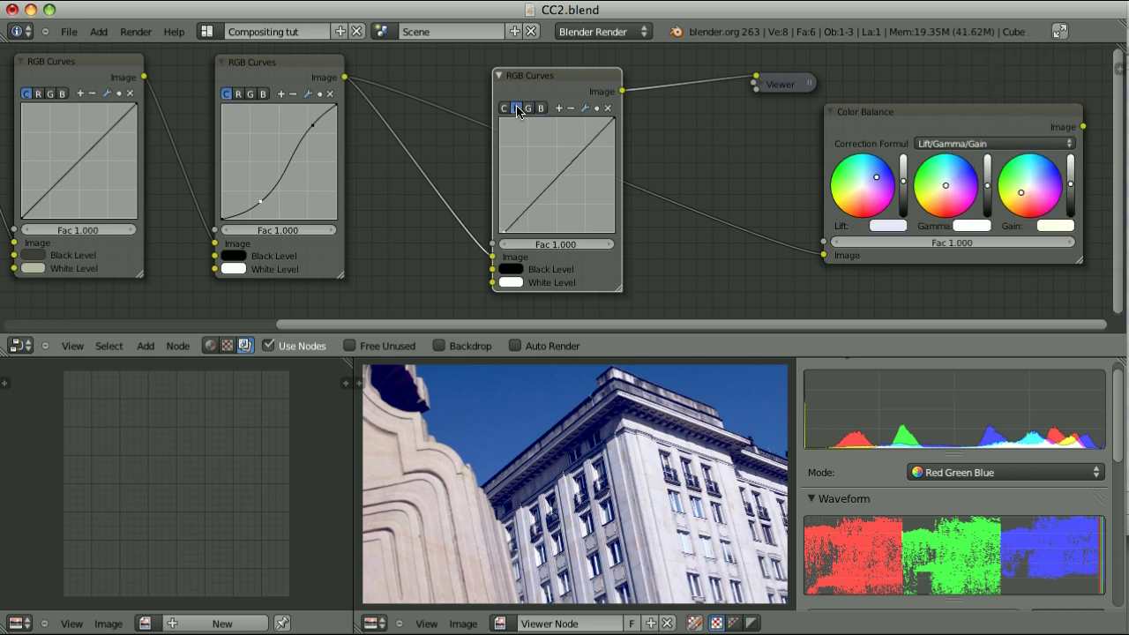
pyautogui.moveTo(606, 118); pyautogui.dragTo(601, 118)
pyautogui.click(528, 108)
pyautogui.moveTo(614, 122); pyautogui.dragTo(602, 118)
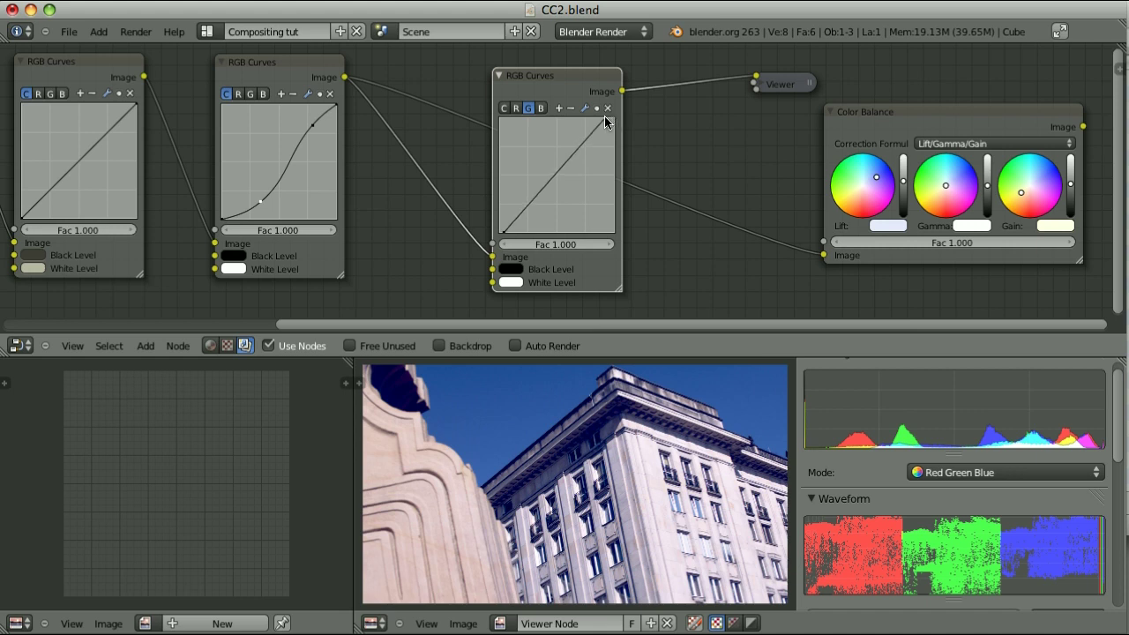
pyautogui.click(541, 108)
pyautogui.moveTo(615, 126); pyautogui.dragTo(616, 128)
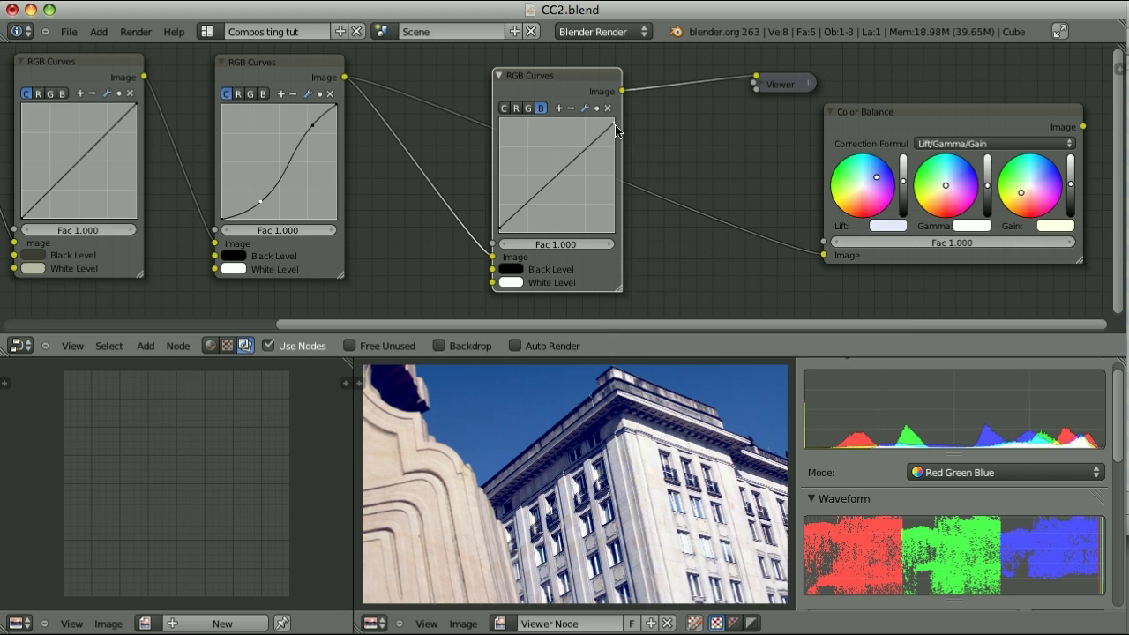
# Check the Gamma colour values and compare the Color Balance output with the third RGB Curves output in the viewer
pyautogui.click(970, 226)
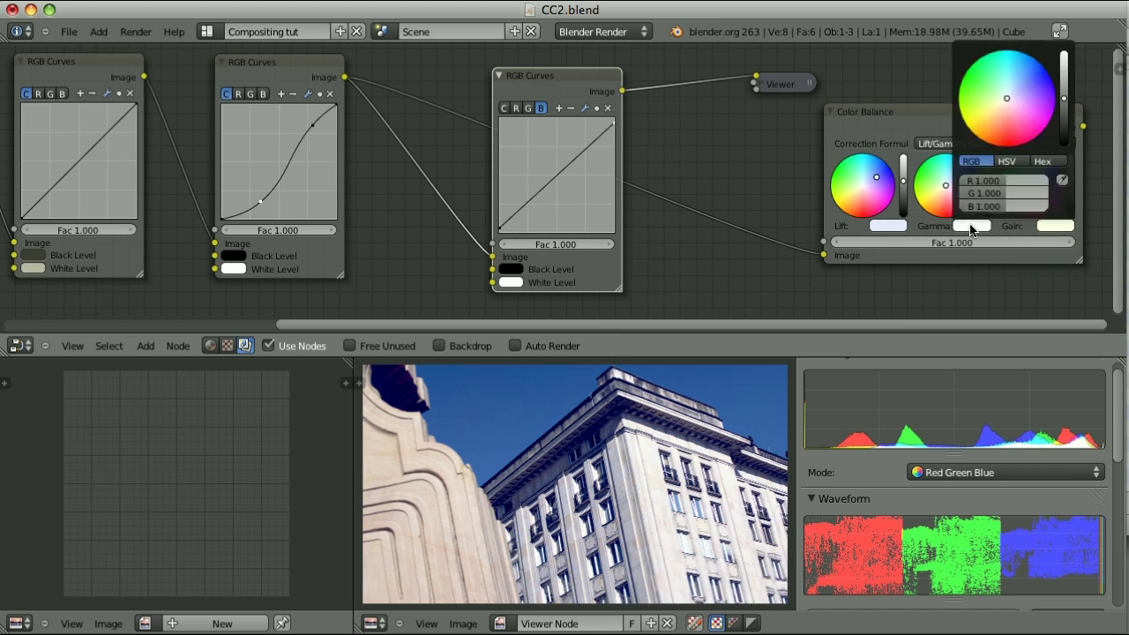
pyautogui.keyDown('ctrl'); pyautogui.keyDown('shift'); pyautogui.click(939, 117); pyautogui.keyUp('shift'); pyautogui.keyUp('ctrl')
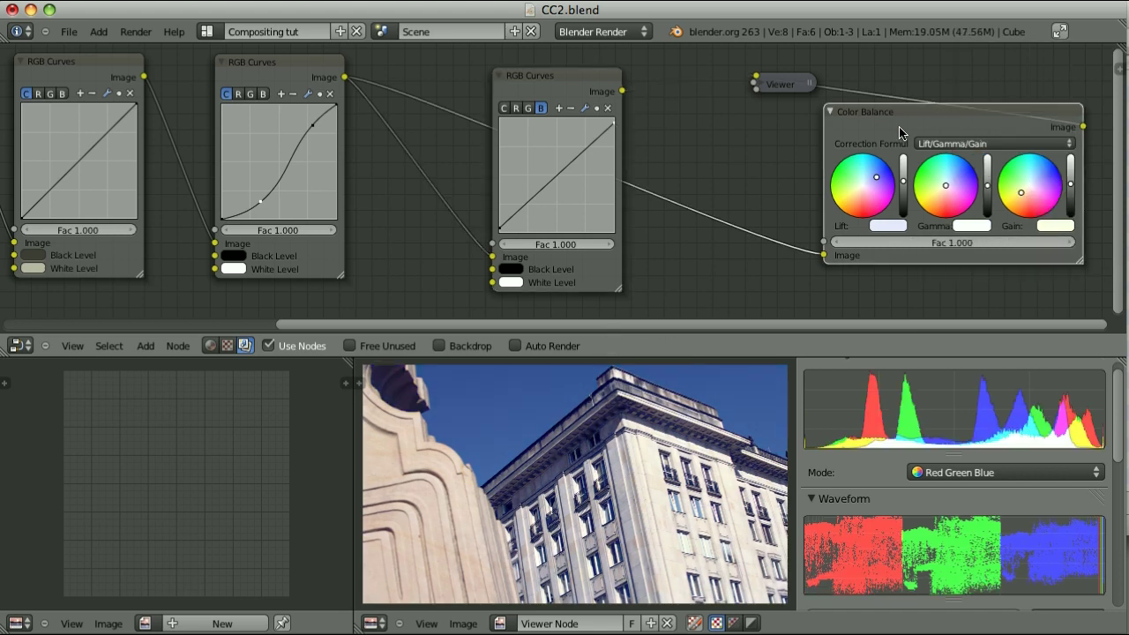
pyautogui.keyDown('ctrl'); pyautogui.keyDown('shift'); pyautogui.click(563, 82); pyautogui.keyUp('shift'); pyautogui.keyUp('ctrl')
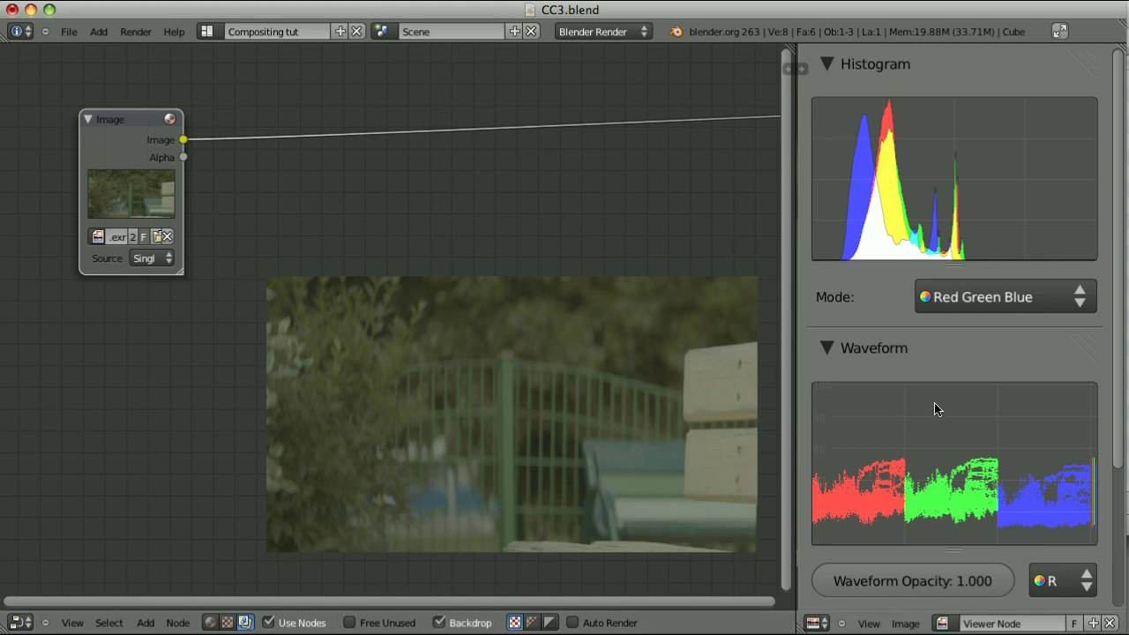
# Hide the node editor backdrop in CC3.blend and insert an RGB Curves node between the Image and Viewer nodes
pyautogui.click(440, 623)
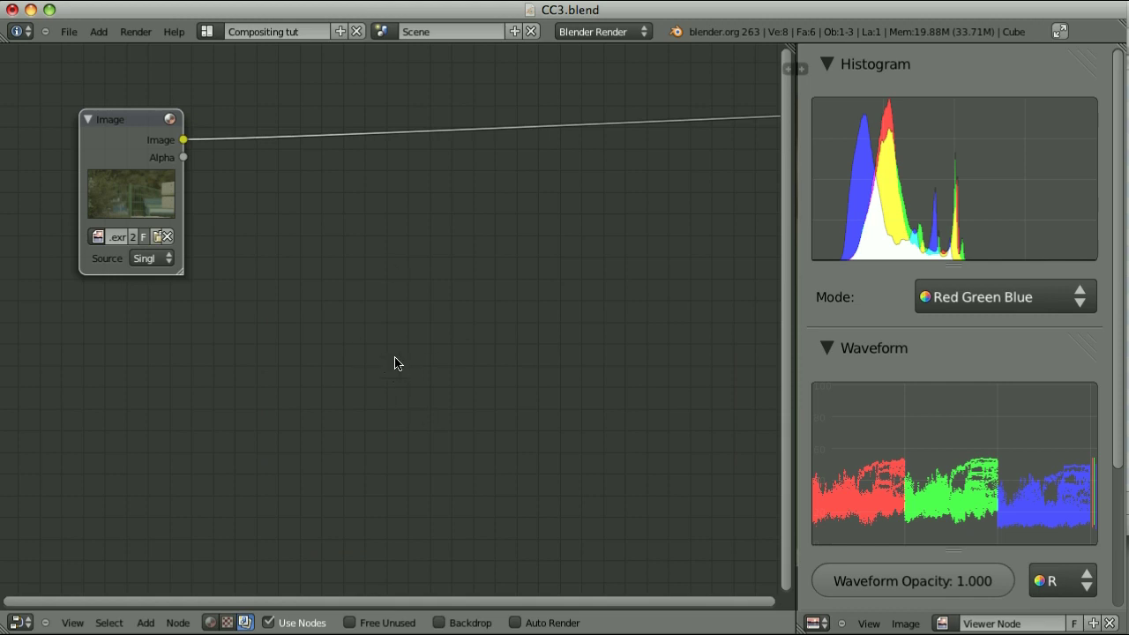
pyautogui.hotkey('shift', 'a')
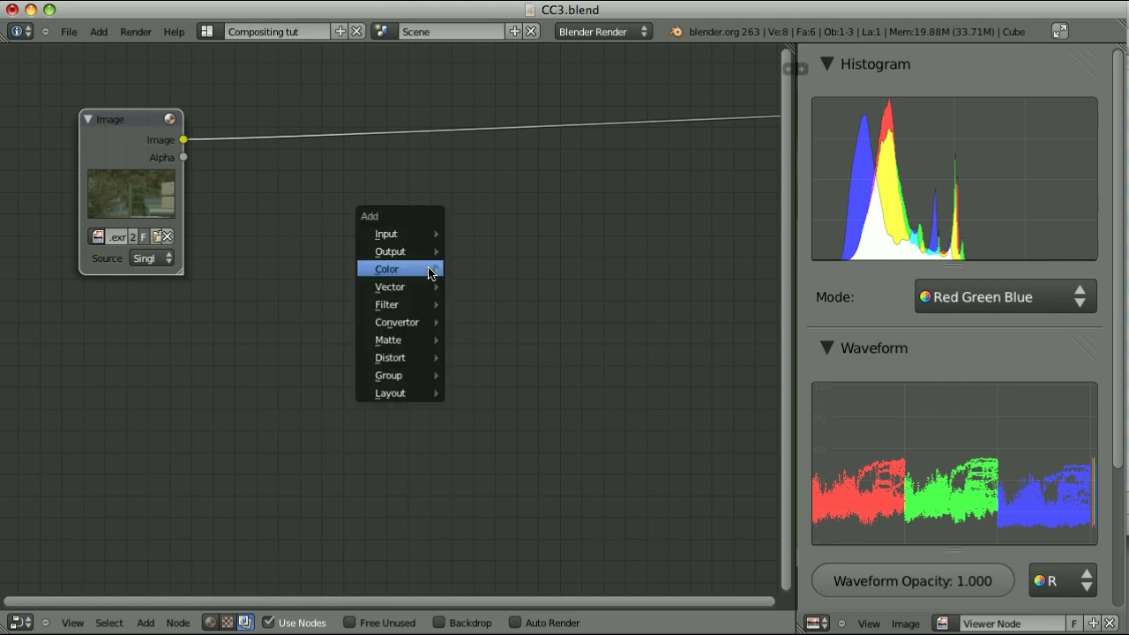
pyautogui.moveTo(434, 270)
pyautogui.click(504, 278)
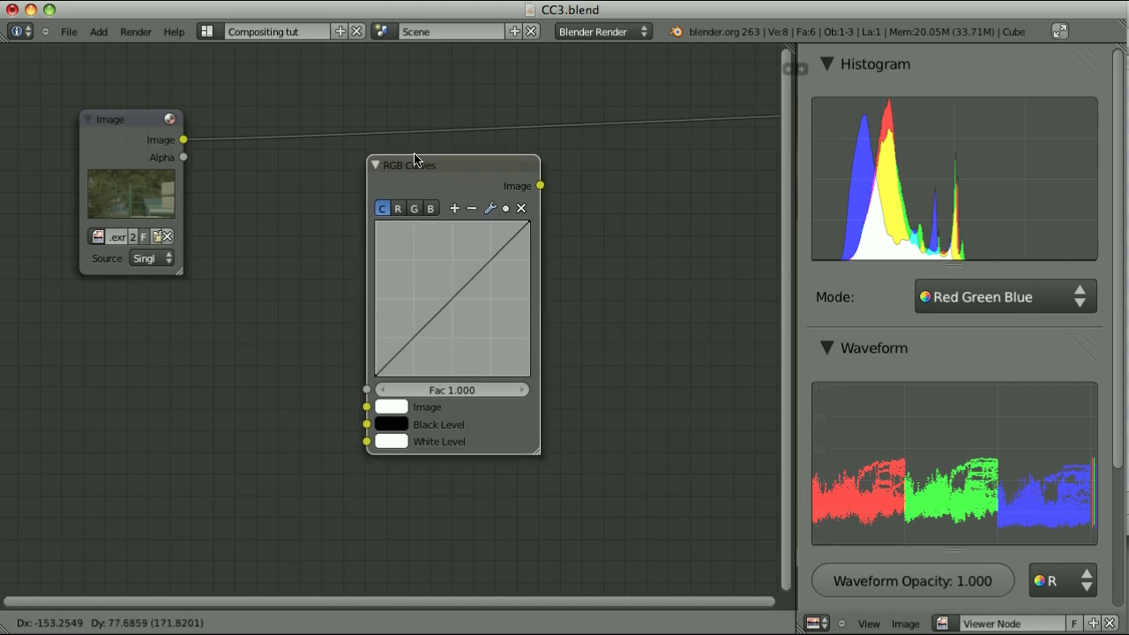
pyautogui.click(386, 120)
# Set the new RGB Curves node's Fac to 0.3
pyautogui.click(422, 350)
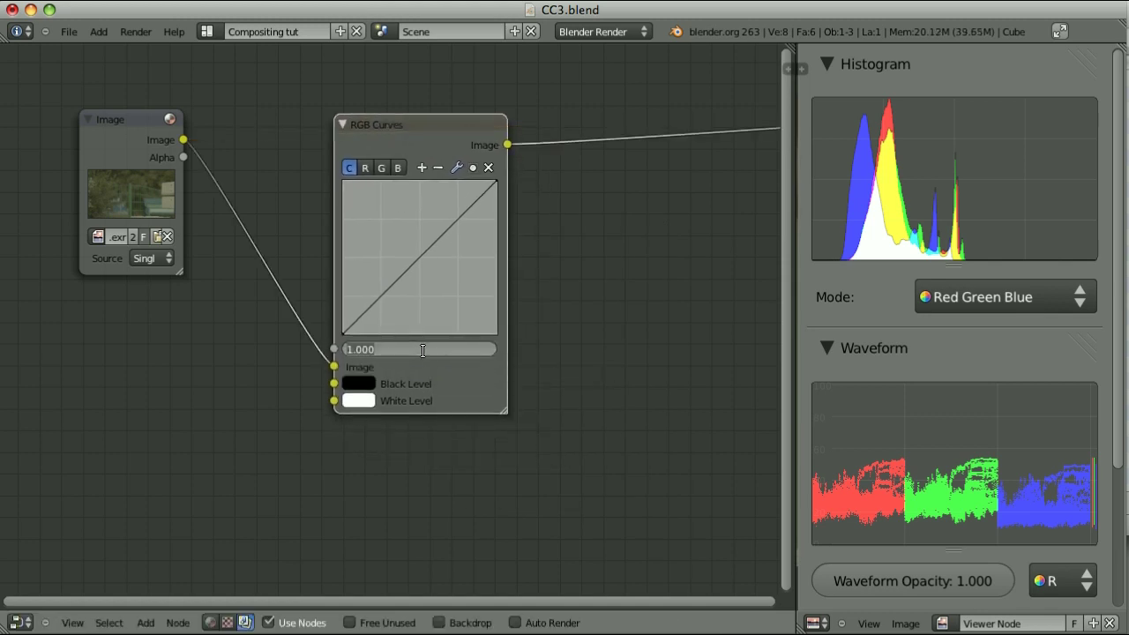
pyautogui.press('BackSpace')
pyautogui.write('.3')
pyautogui.press('Return')
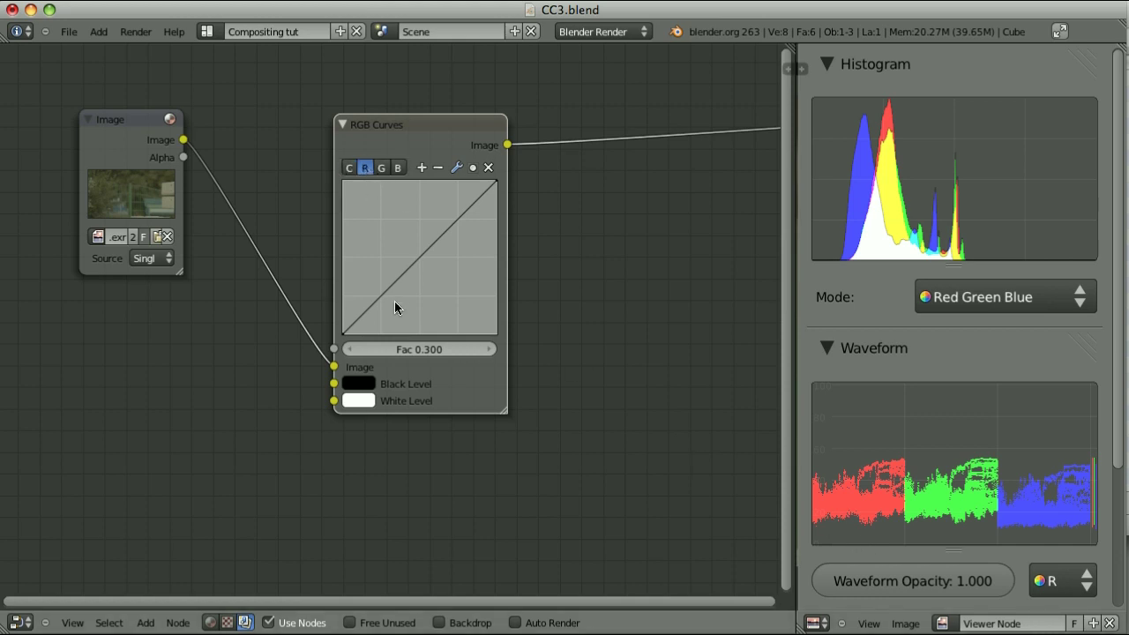
# Move the black points of the red, green and blue curves slightly inward until each channel's waveform nears the bottom of the scope
pyautogui.scroll(4, 395, 302)
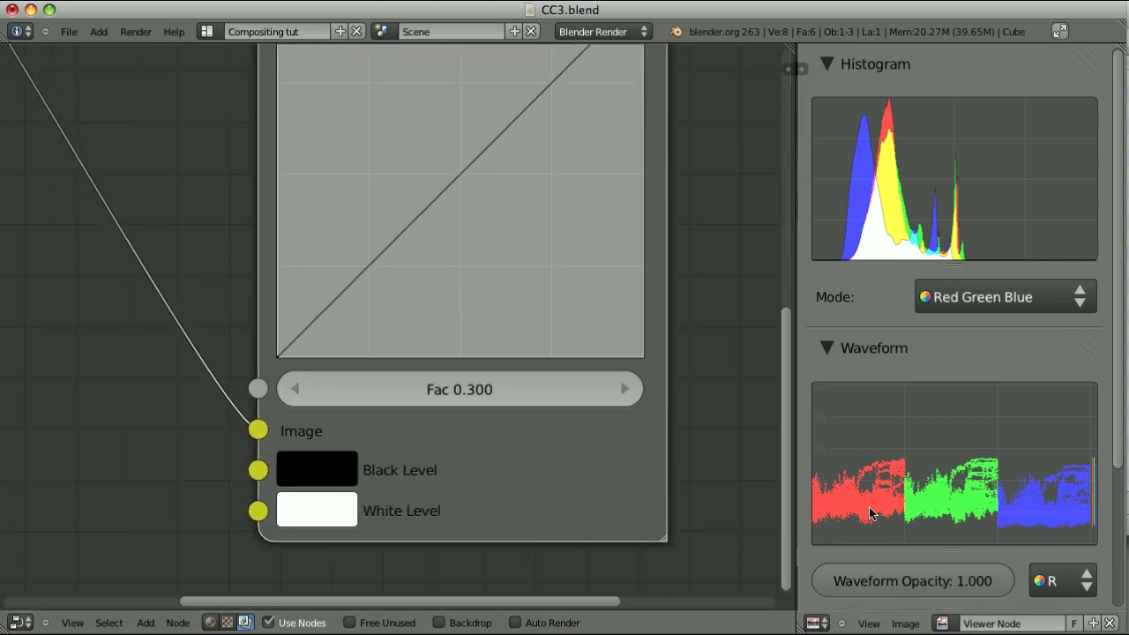
pyautogui.moveTo(268, 344); pyautogui.dragTo(297, 358)
pyautogui.scroll(-2, 296, 358)
pyautogui.click(378, 58)
pyautogui.moveTo(311, 348); pyautogui.dragTo(323, 348)
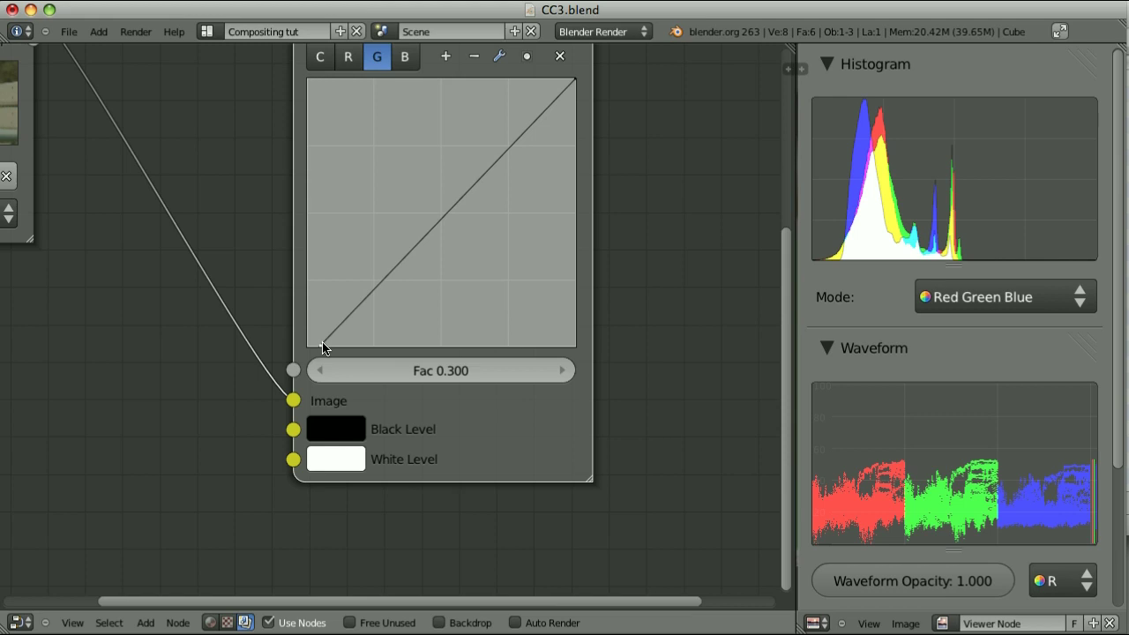
pyautogui.click(405, 57)
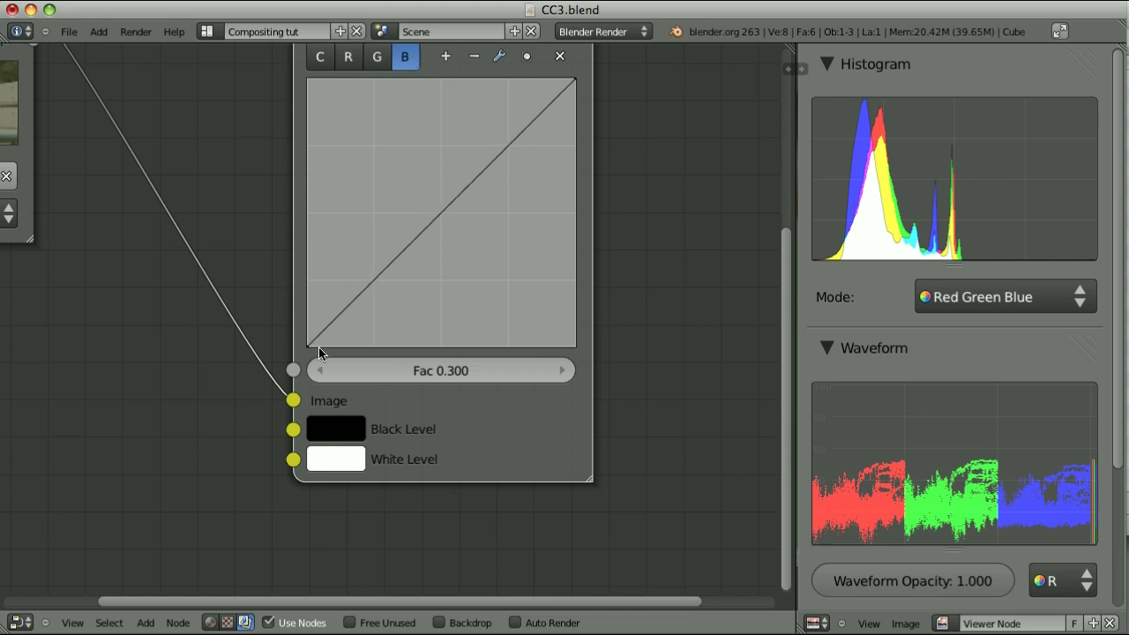
pyautogui.moveTo(311, 348); pyautogui.dragTo(317, 348)
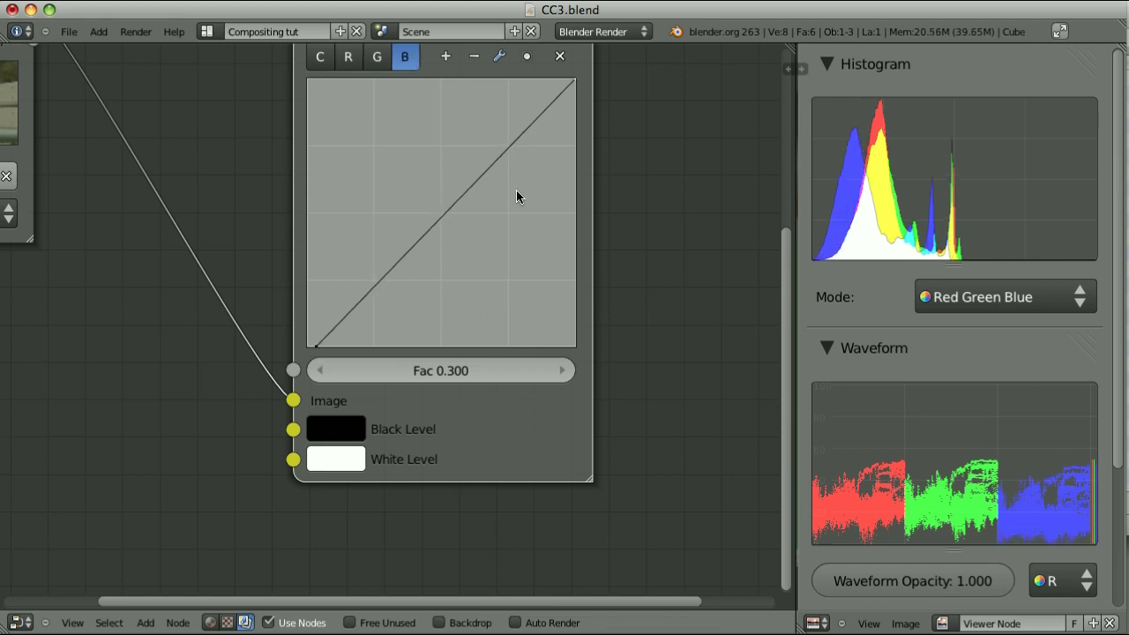
# Insert a second RGB Curves node on the link after the first one
pyautogui.scroll(-5, 519, 197)
pyautogui.scroll(1, 433, 285)
pyautogui.hotkey('shift', 'a')
pyautogui.moveTo(432, 285)
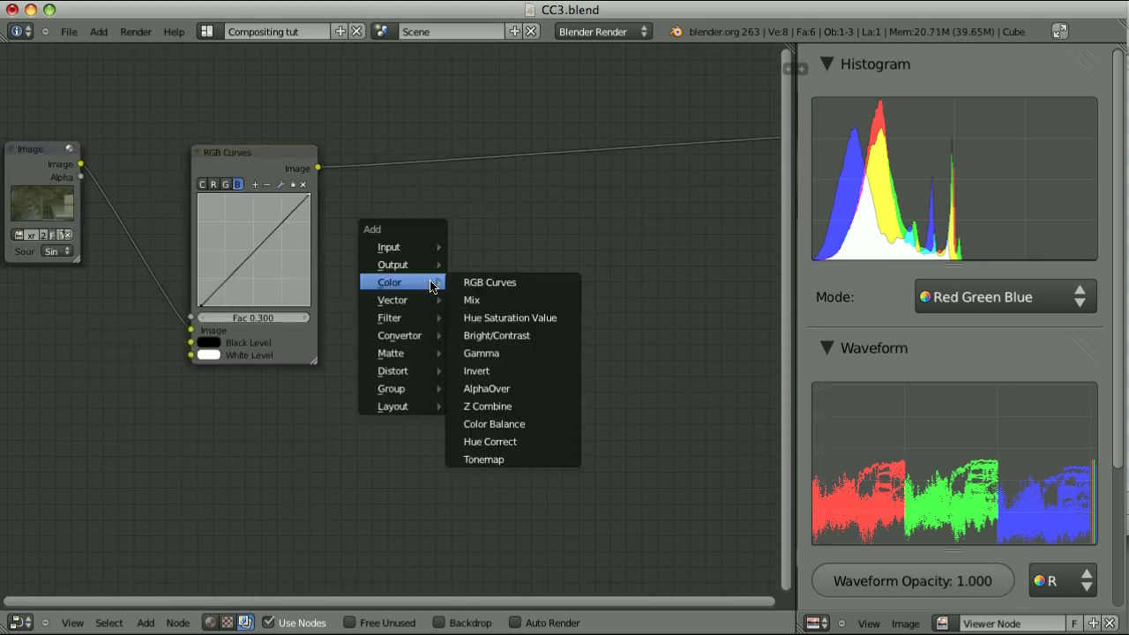
pyautogui.click(494, 283)
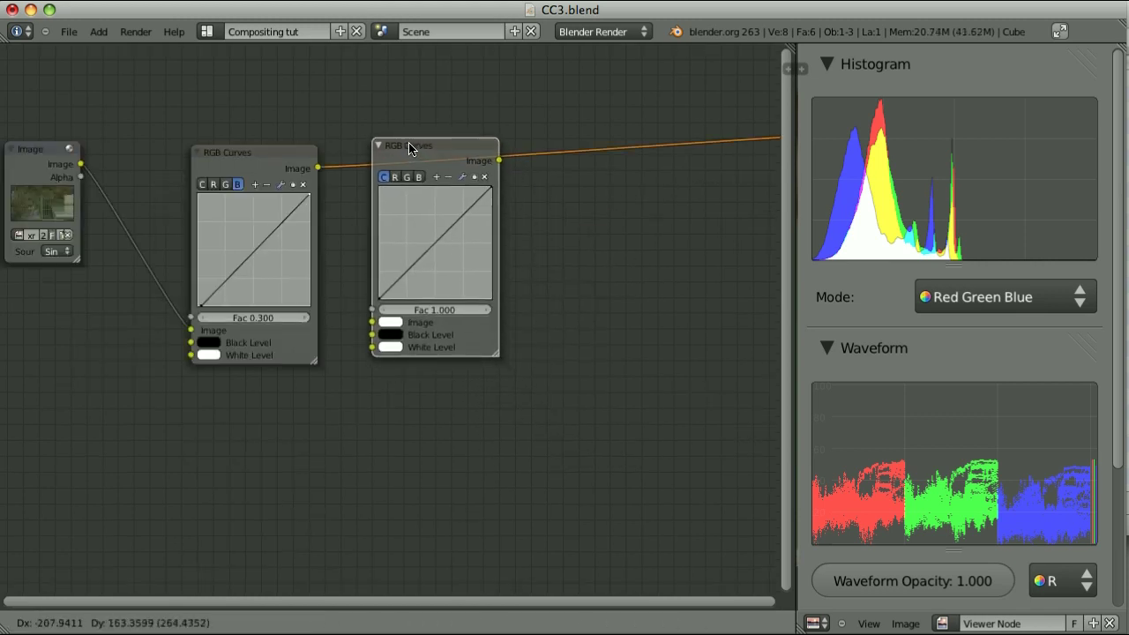
pyautogui.click(405, 146)
# Pull the second RGB Curves node's red, green and blue white points inward to about a quarter of the graph width, balancing the highlights
pyautogui.scroll(3, 461, 426)
pyautogui.moveTo(485, 325); pyautogui.dragTo(446, 441, button='middle')
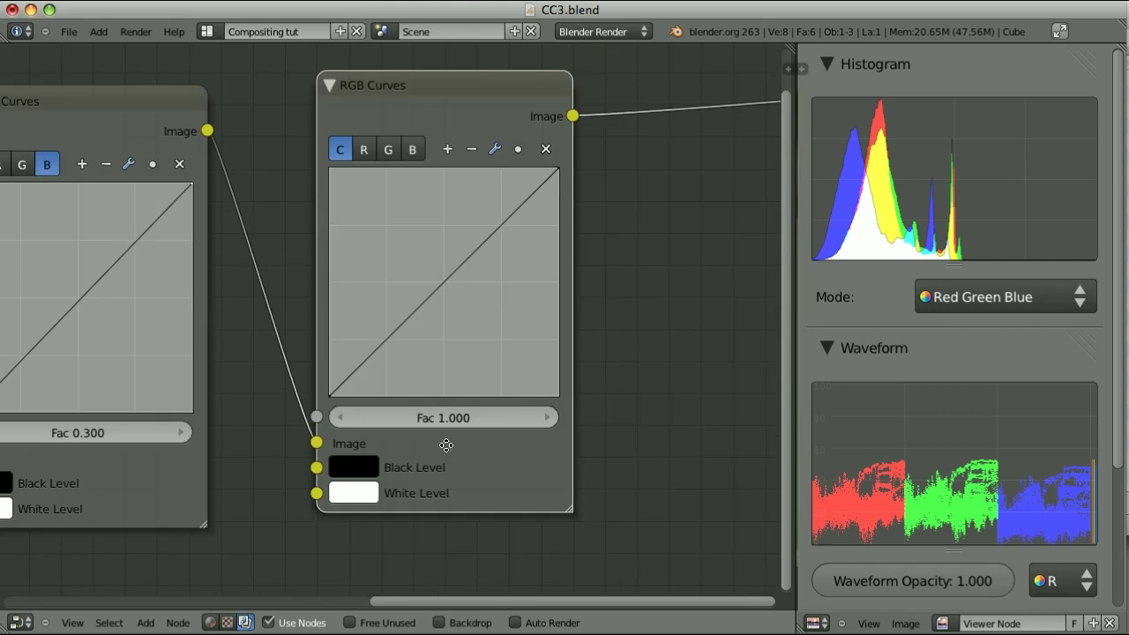
pyautogui.scroll(1, 446, 445)
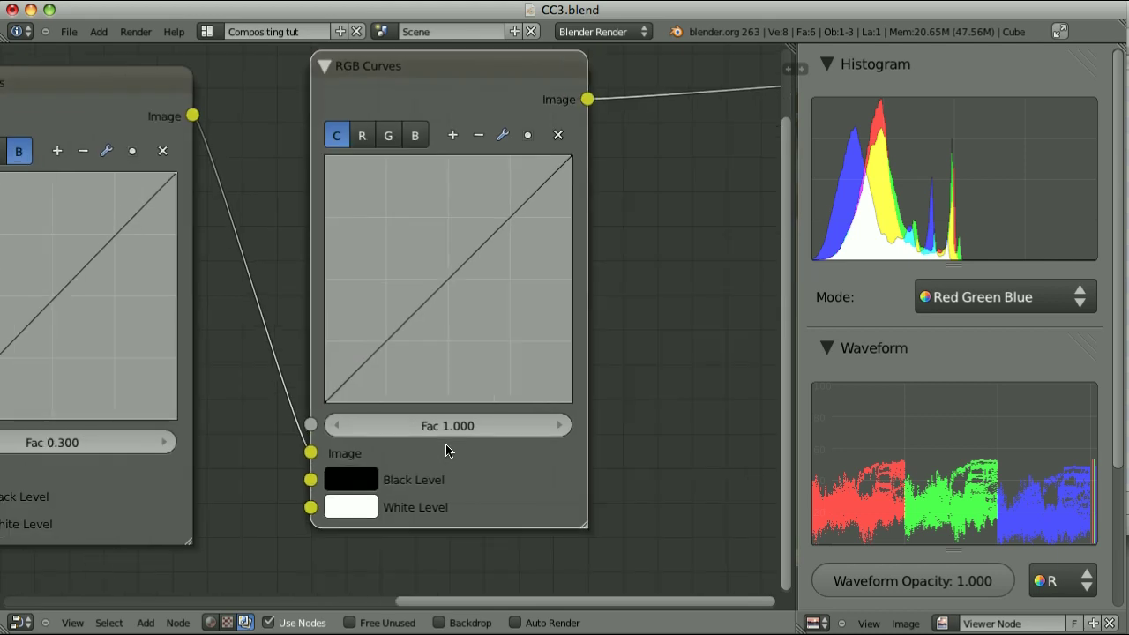
pyautogui.click(363, 137)
pyautogui.moveTo(570, 161); pyautogui.dragTo(391, 159)
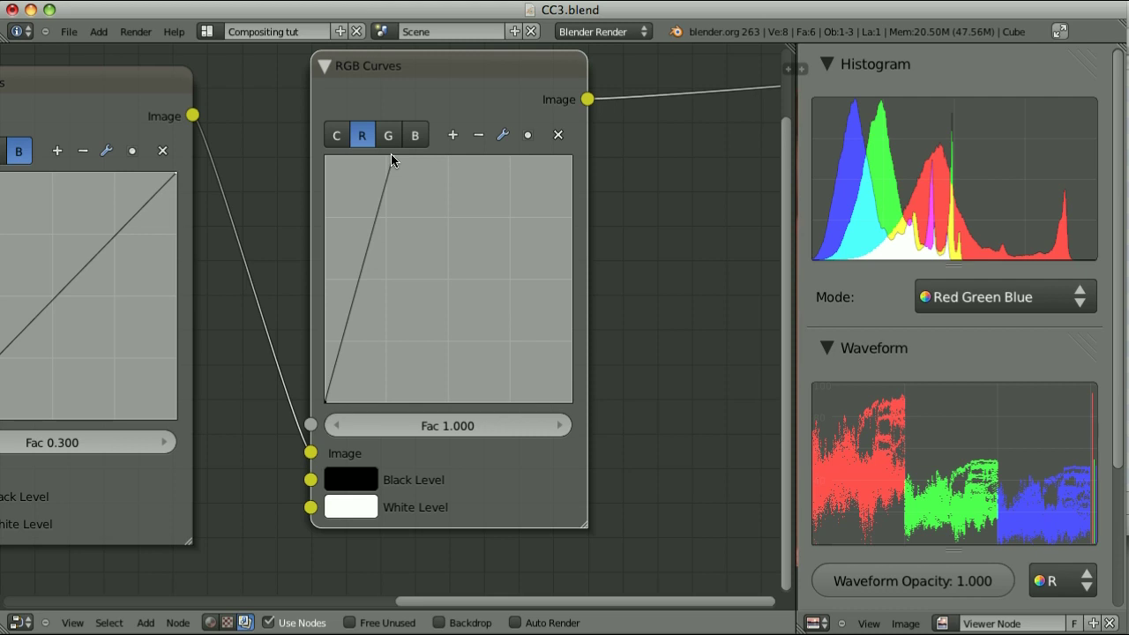
pyautogui.click(389, 135)
pyautogui.moveTo(576, 162); pyautogui.dragTo(386, 159)
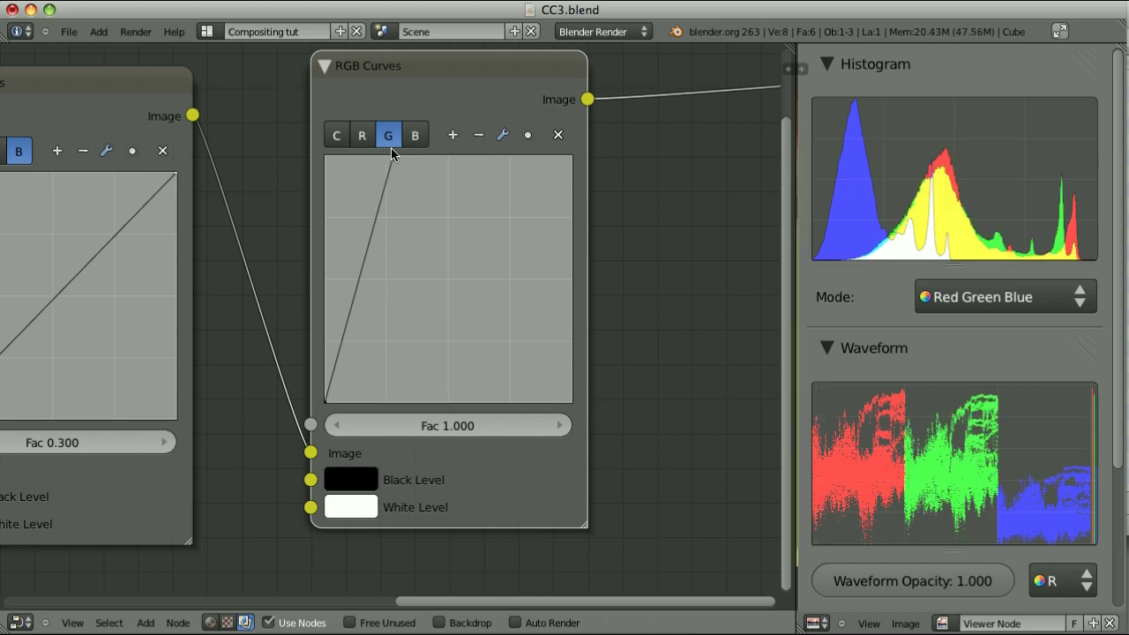
pyautogui.click(416, 135)
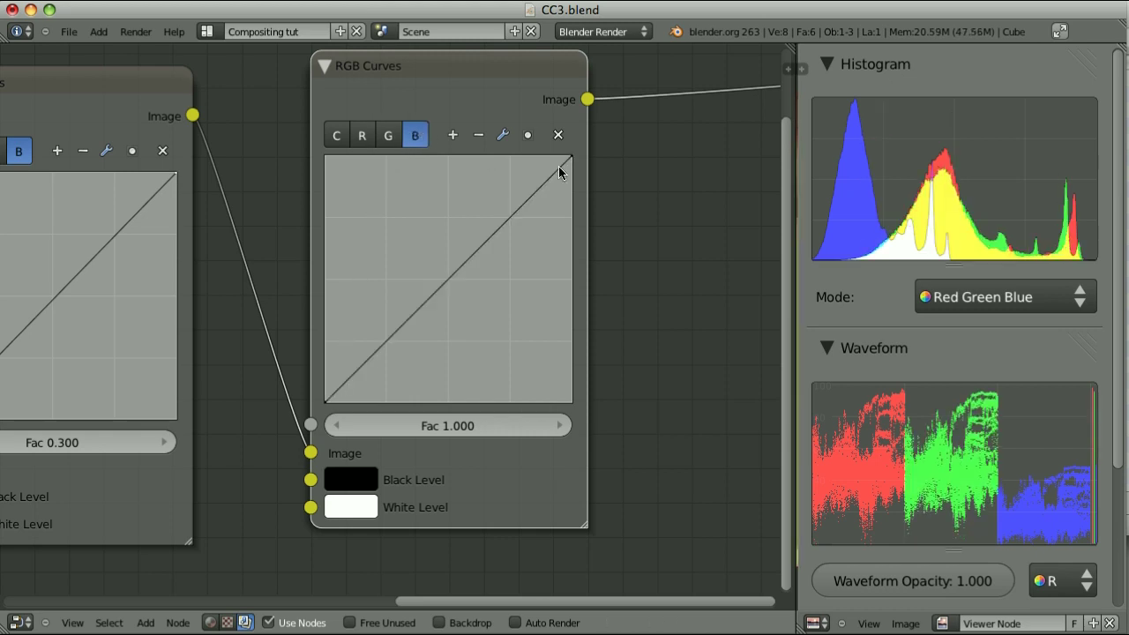
pyautogui.moveTo(566, 161); pyautogui.dragTo(380, 153)
# Insert a third RGB Curves node before the Viewer and bend its combined curve into an S shape for more contrast
pyautogui.scroll(-4, 491, 277)
pyautogui.moveTo(612, 358); pyautogui.dragTo(517, 321, button='middle')
pyautogui.hotkey('shift', 'a')
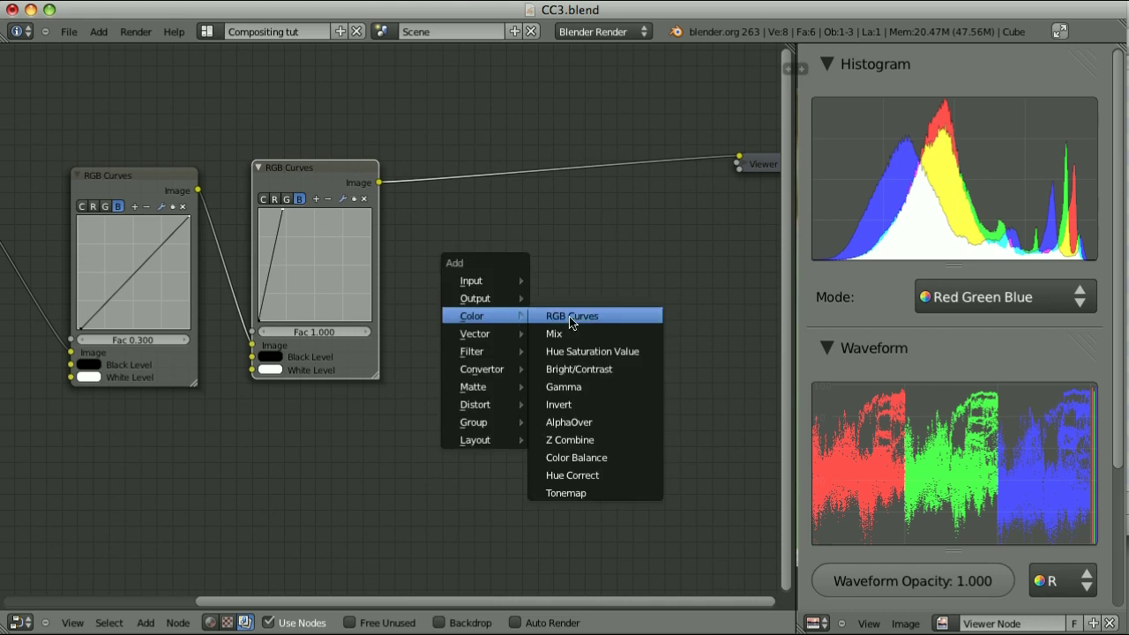
pyautogui.click(547, 313)
pyautogui.click(615, 319)
pyautogui.moveTo(609, 287); pyautogui.dragTo(492, 156)
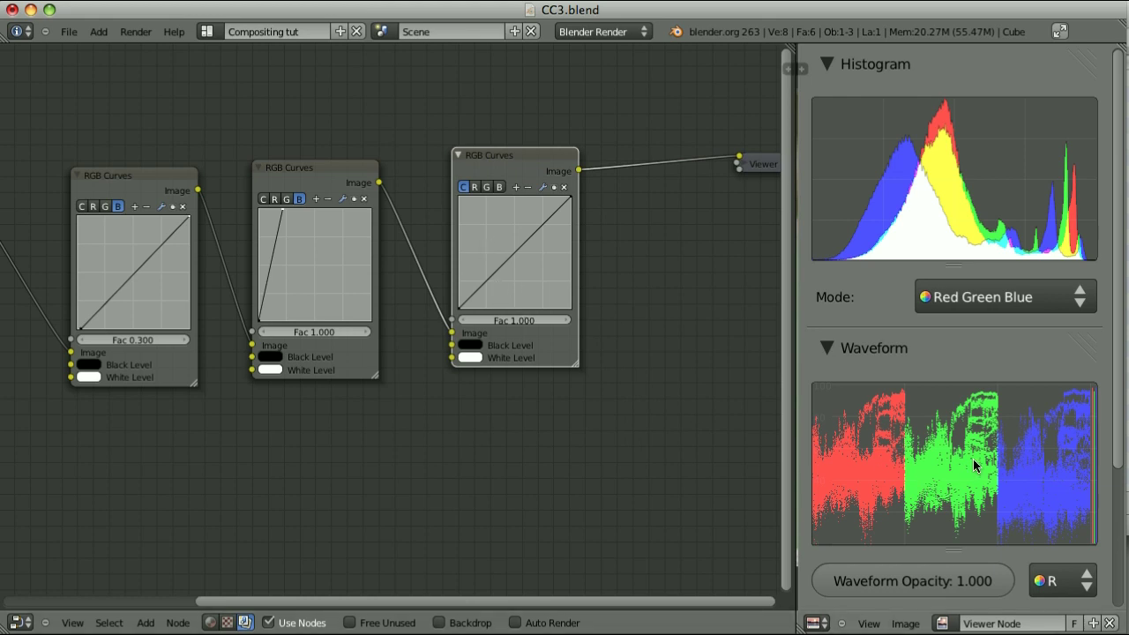
pyautogui.moveTo(483, 284); pyautogui.dragTo(493, 286)
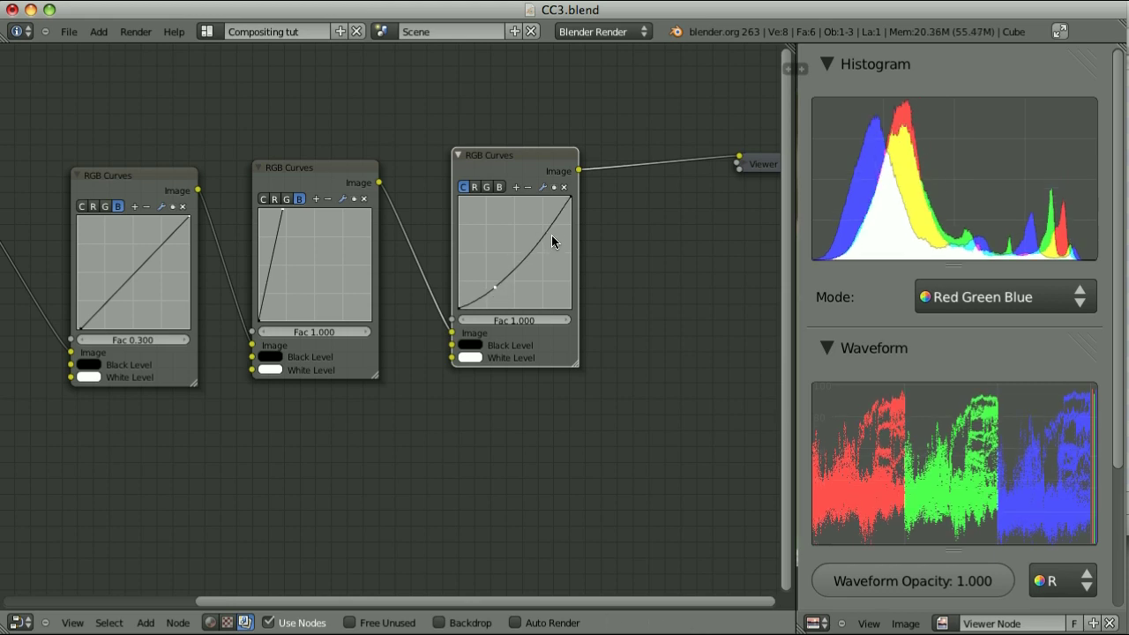
pyautogui.moveTo(554, 228); pyautogui.dragTo(545, 220)
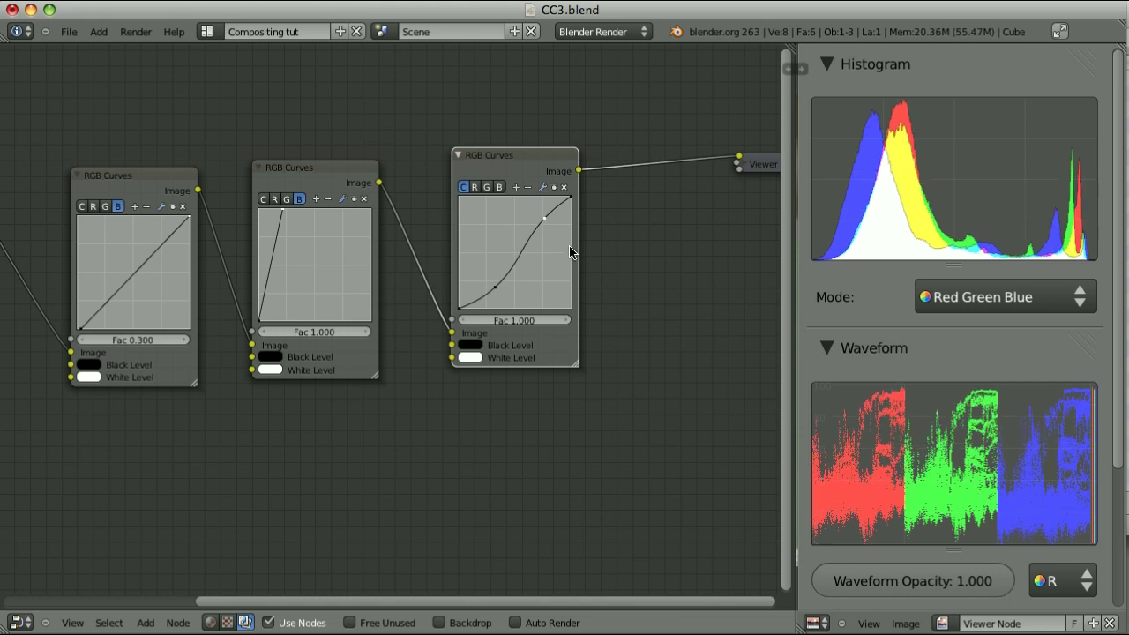
# Compare the ungraded Image node with the third RGB Curves node's output using the compositor backdrop
pyautogui.scroll(-3, 609, 309)
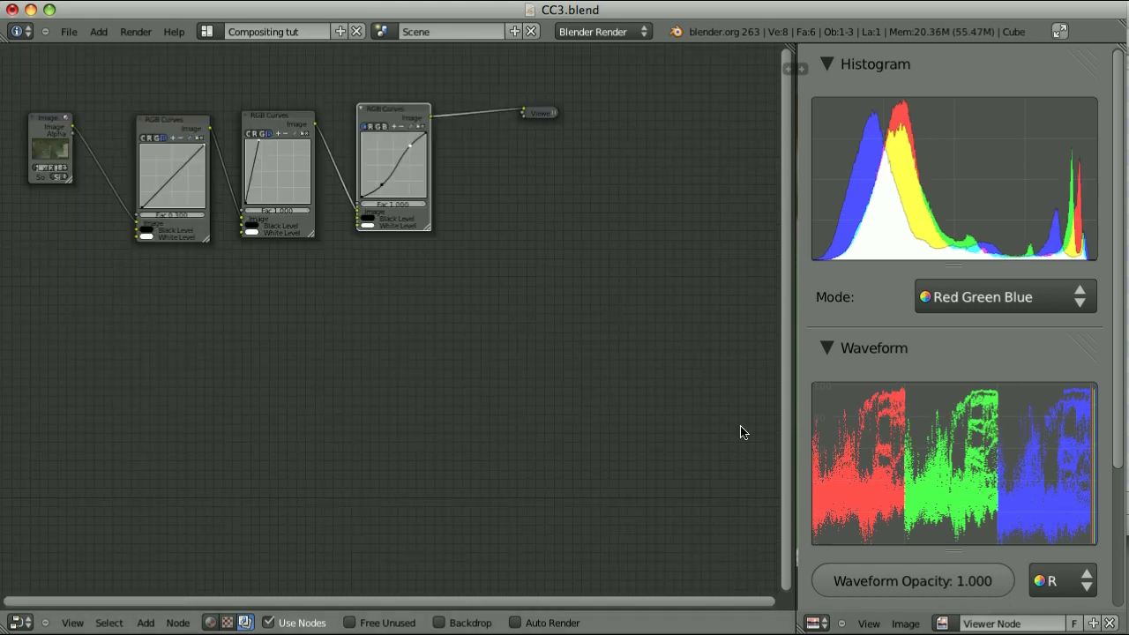
pyautogui.click(440, 623)
pyautogui.keyDown('ctrl'); pyautogui.keyDown('shift'); pyautogui.click(46, 124); pyautogui.keyUp('shift'); pyautogui.keyUp('ctrl')
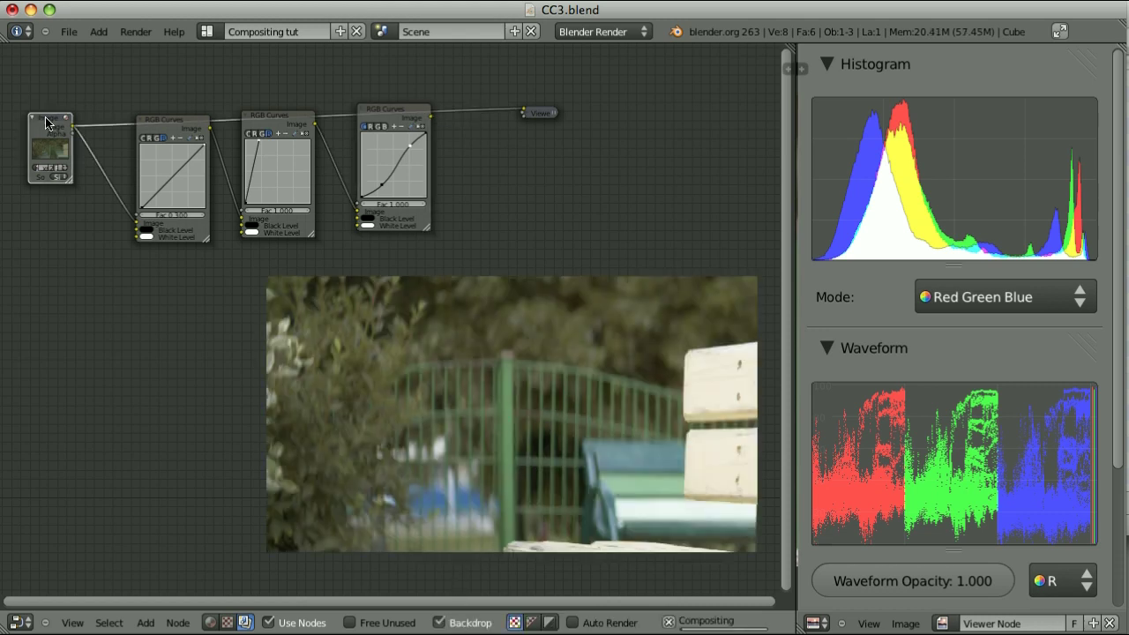
pyautogui.keyDown('ctrl'); pyautogui.keyDown('shift'); pyautogui.click(397, 119); pyautogui.keyUp('shift'); pyautogui.keyUp('ctrl')
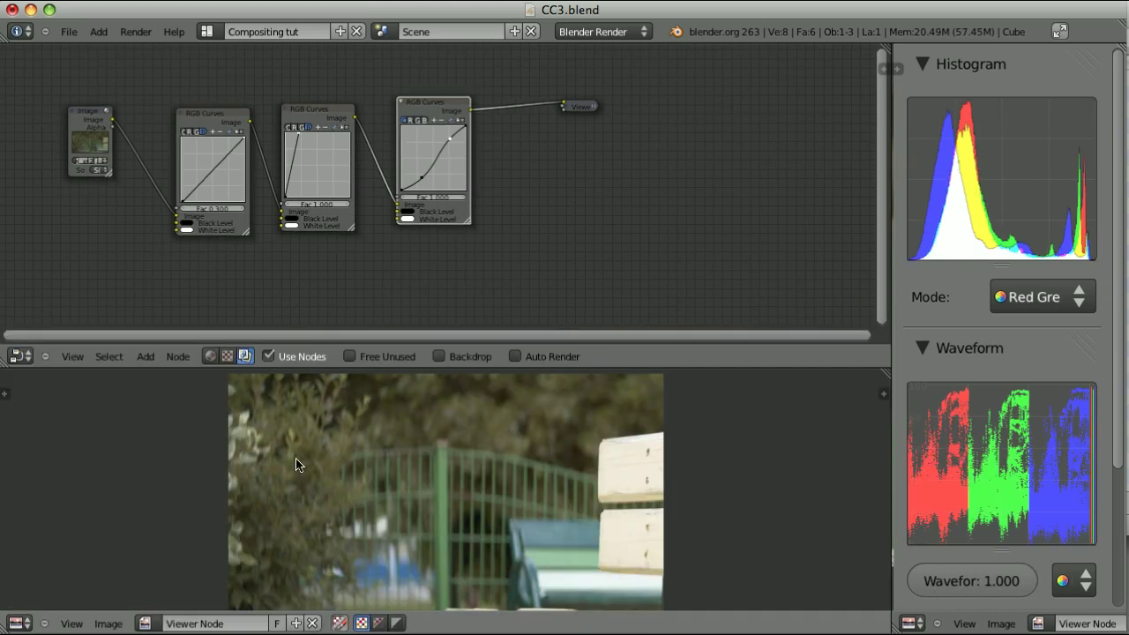
pyautogui.moveTo(476, 425)
pyautogui.mouseDown()
pyautogui.moveTo(473, 415)
pyautogui.moveTo(441, 429)
pyautogui.moveTo(460, 419)
pyautogui.mouseUp()
# Insert a Color Balance node between the third RGB Curves node and the Viewer, making room by moving the Viewer aside
pyautogui.hotkey('shift', 'a')
pyautogui.moveTo(559, 211)
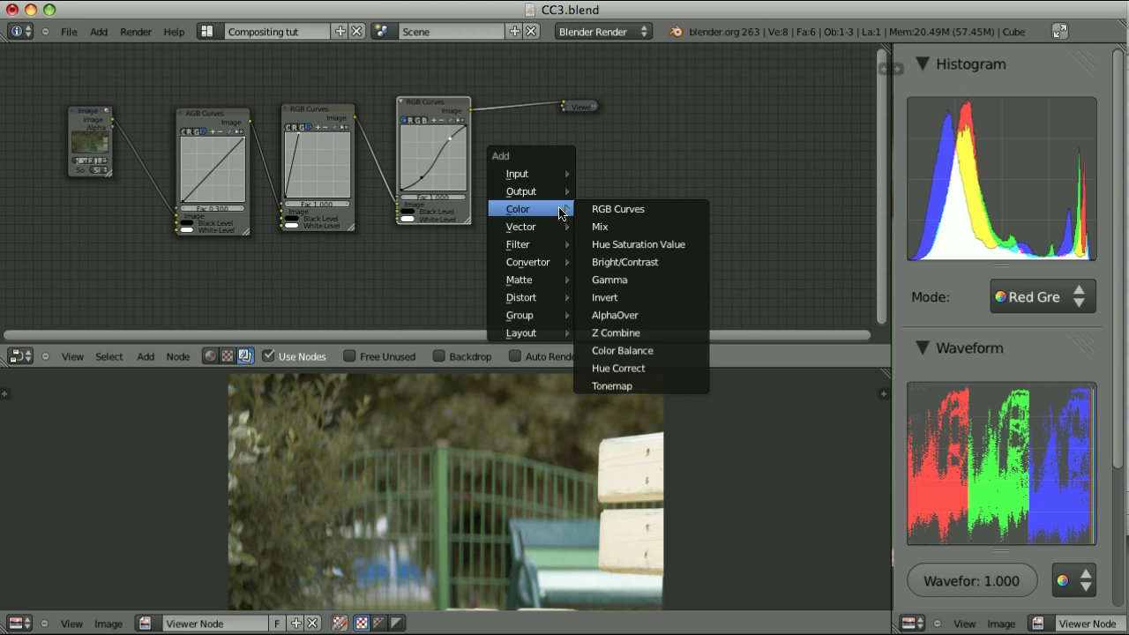
pyautogui.click(623, 351)
pyautogui.moveTo(582, 106); pyautogui.dragTo(756, 119)
pyautogui.moveTo(716, 286); pyautogui.dragTo(607, 93)
pyautogui.scroll(6, 607, 239)
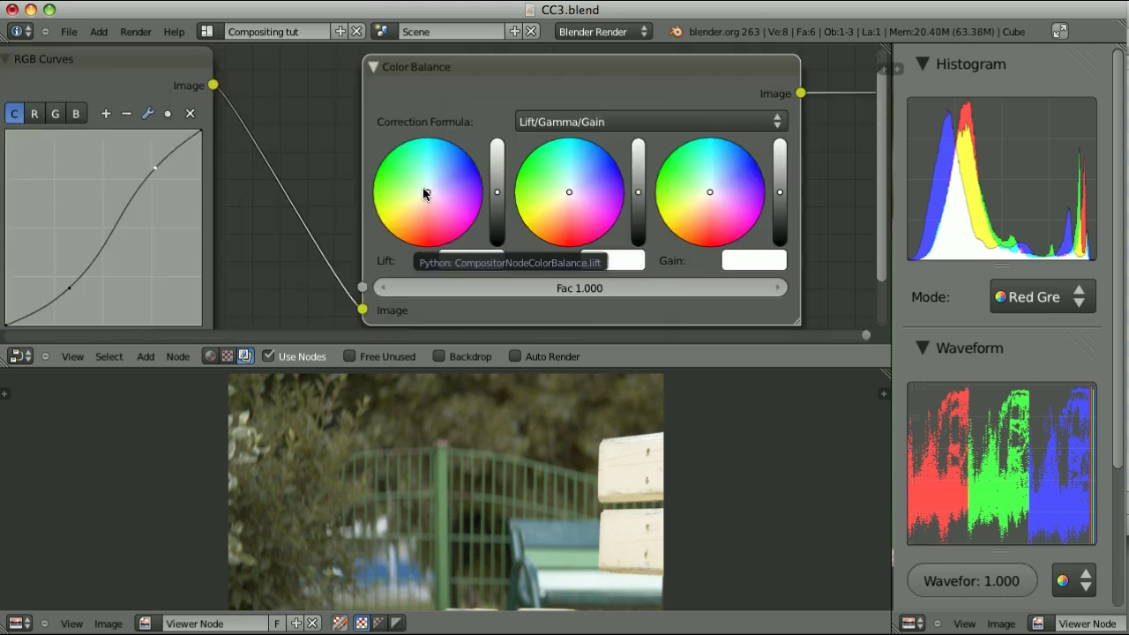
# Push the Color Balance node's Lift toward green to tint the shadows
pyautogui.click(422, 187)
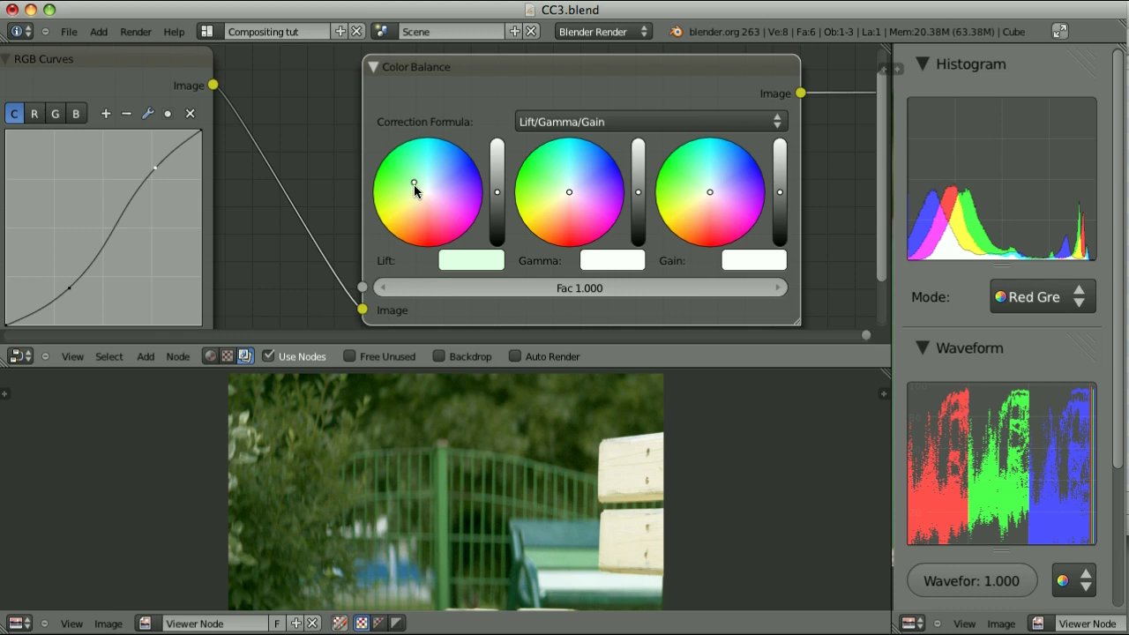
pyautogui.click(412, 179)
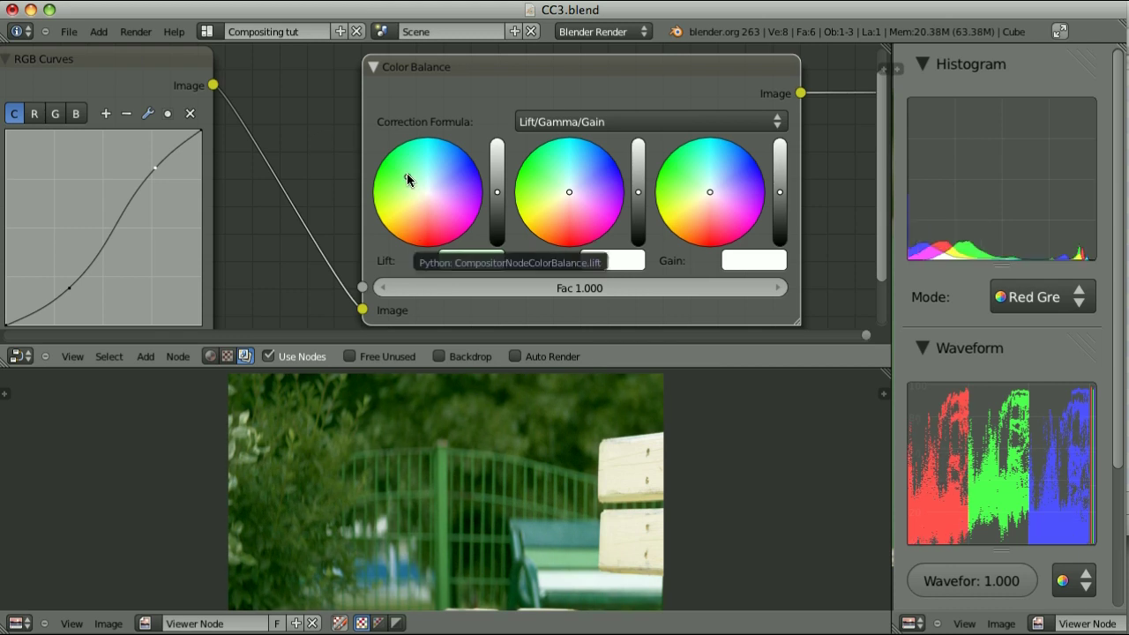
# Try a faint pink tint on the Color Balance node's Gain and reset all Gain values to default
pyautogui.click(715, 193)
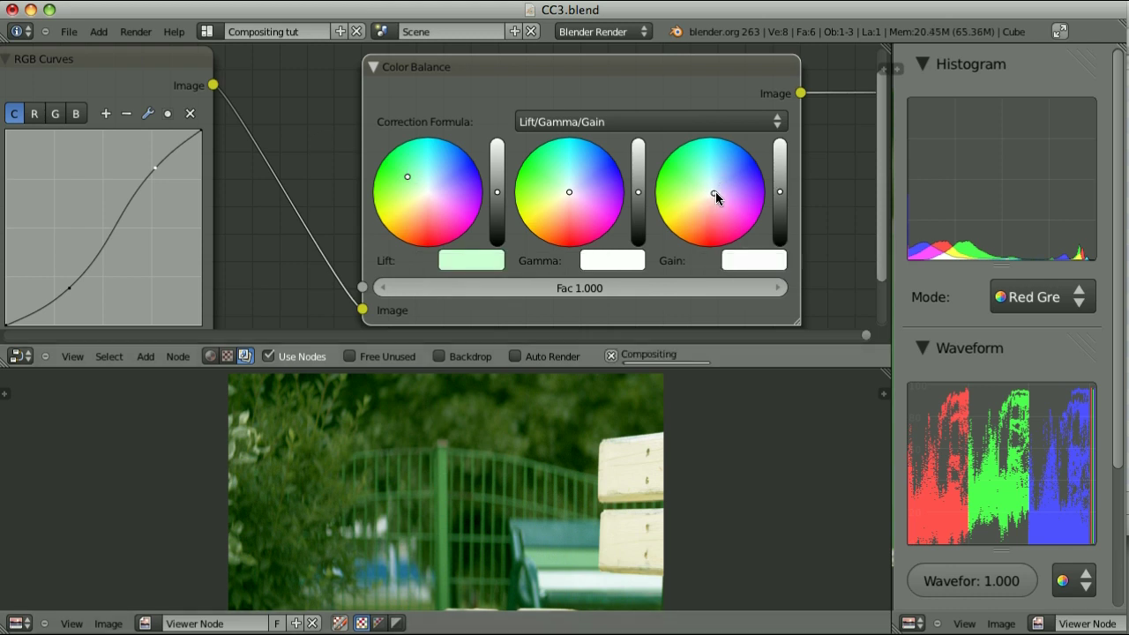
pyautogui.moveTo(716, 192); pyautogui.dragTo(711, 189)
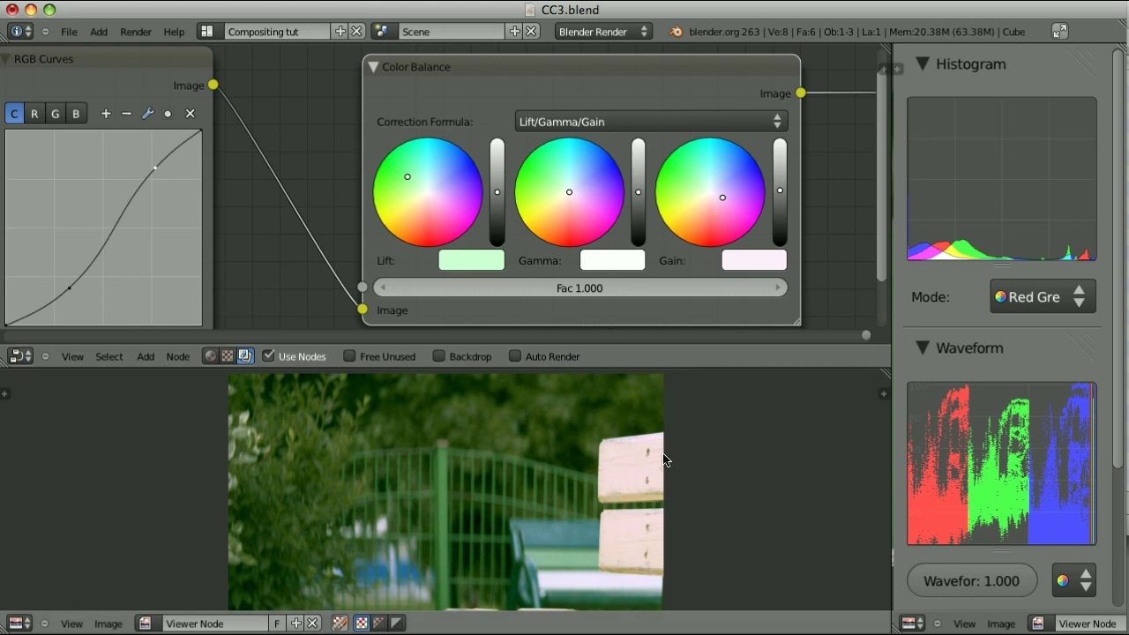
pyautogui.rightClick(741, 263)
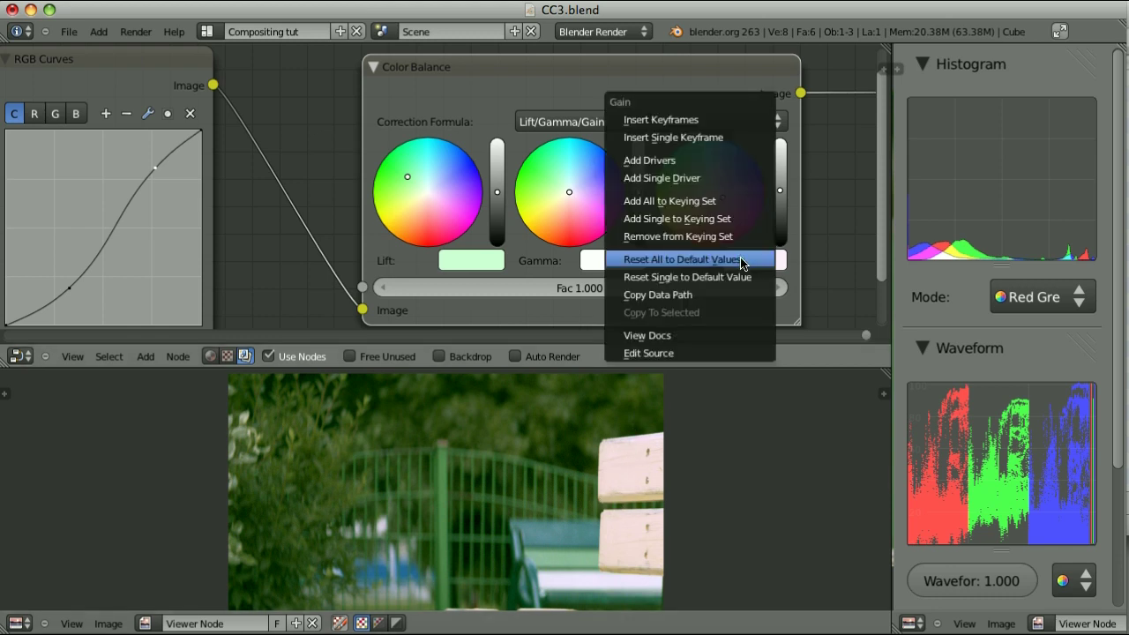
pyautogui.click(742, 256)
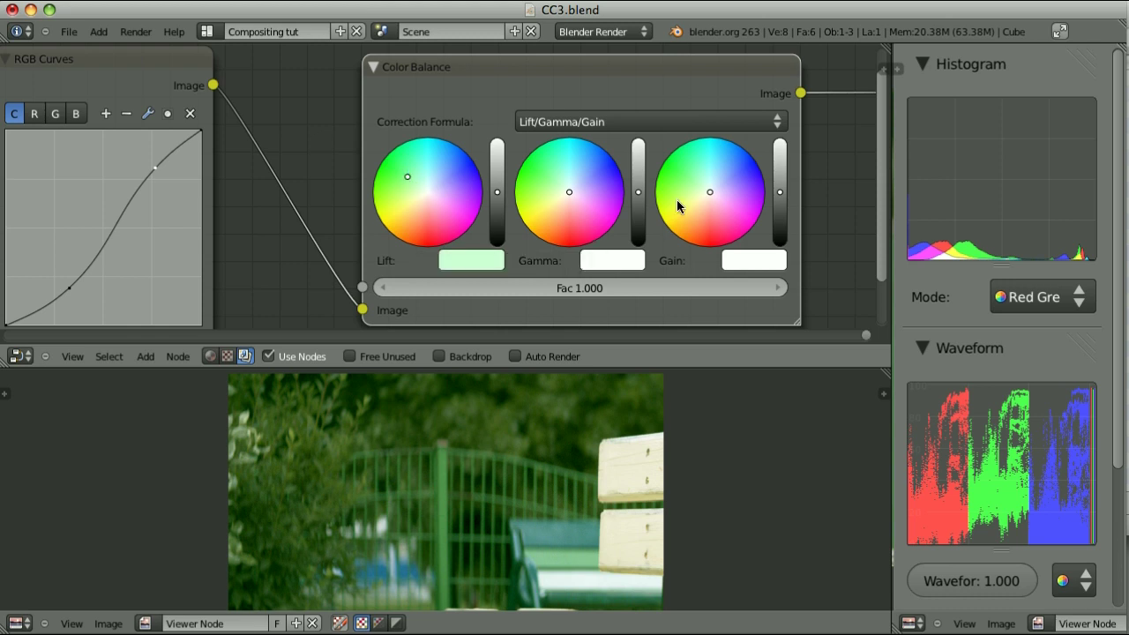
# Tint the Color Balance node's Gain pale pink-magenta and its Gamma slightly warm yellow
pyautogui.click(716, 195)
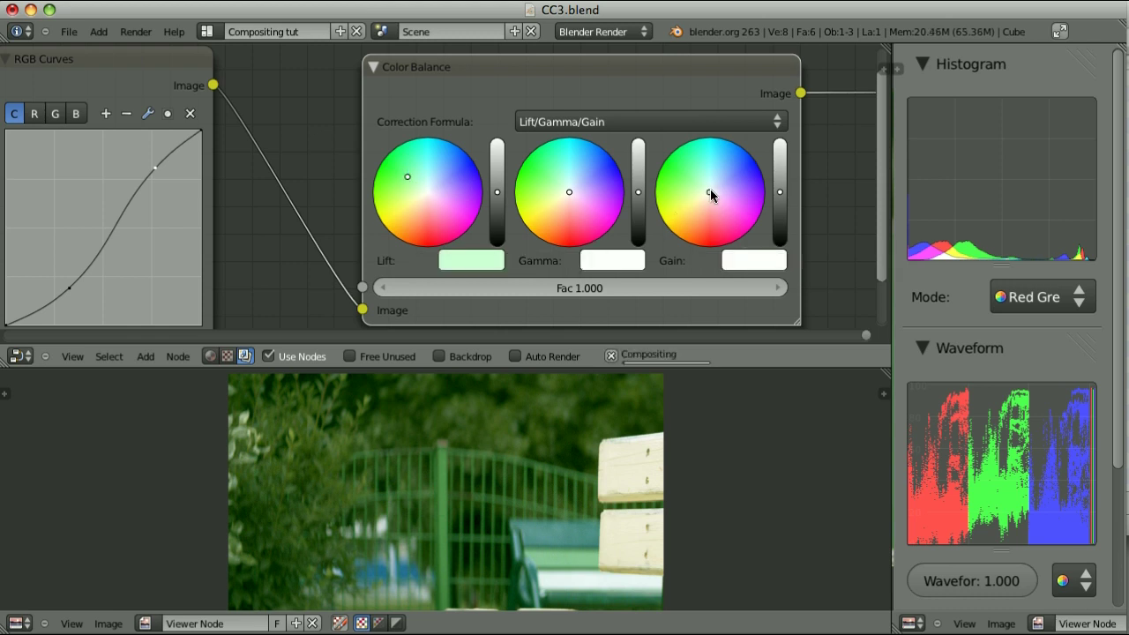
pyautogui.moveTo(717, 192); pyautogui.dragTo(721, 195)
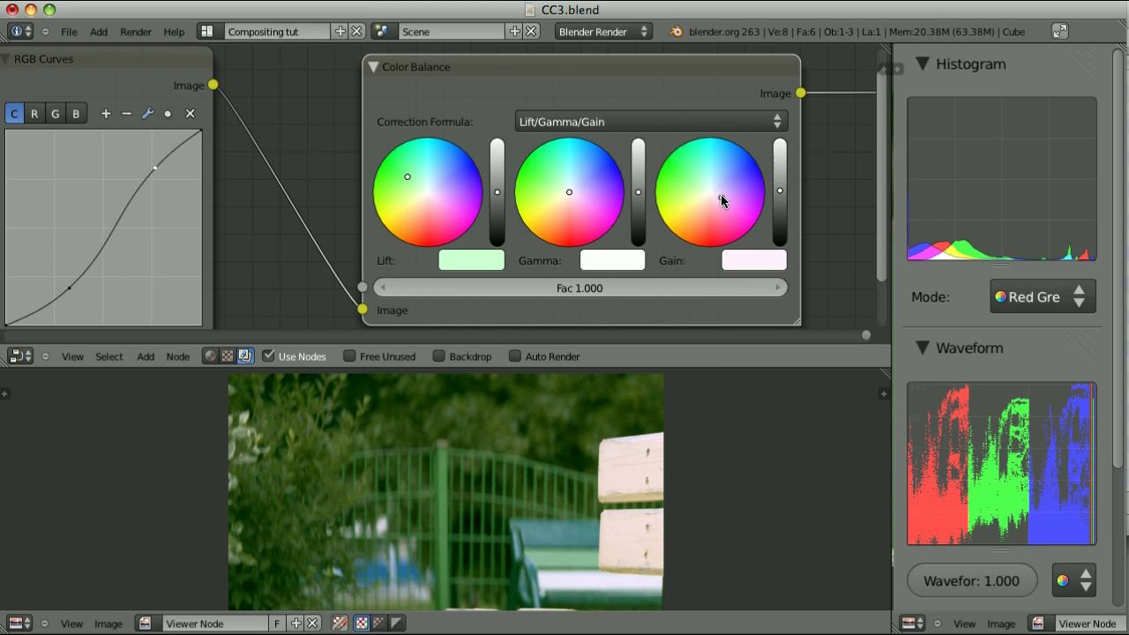
pyautogui.click(721, 194)
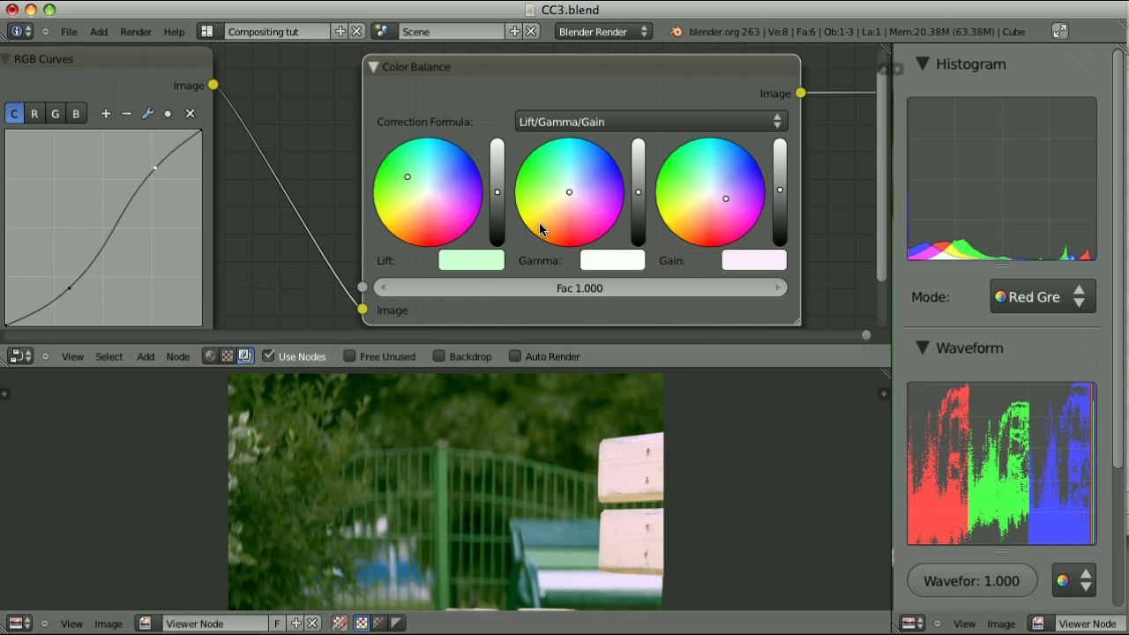
pyautogui.click(567, 194)
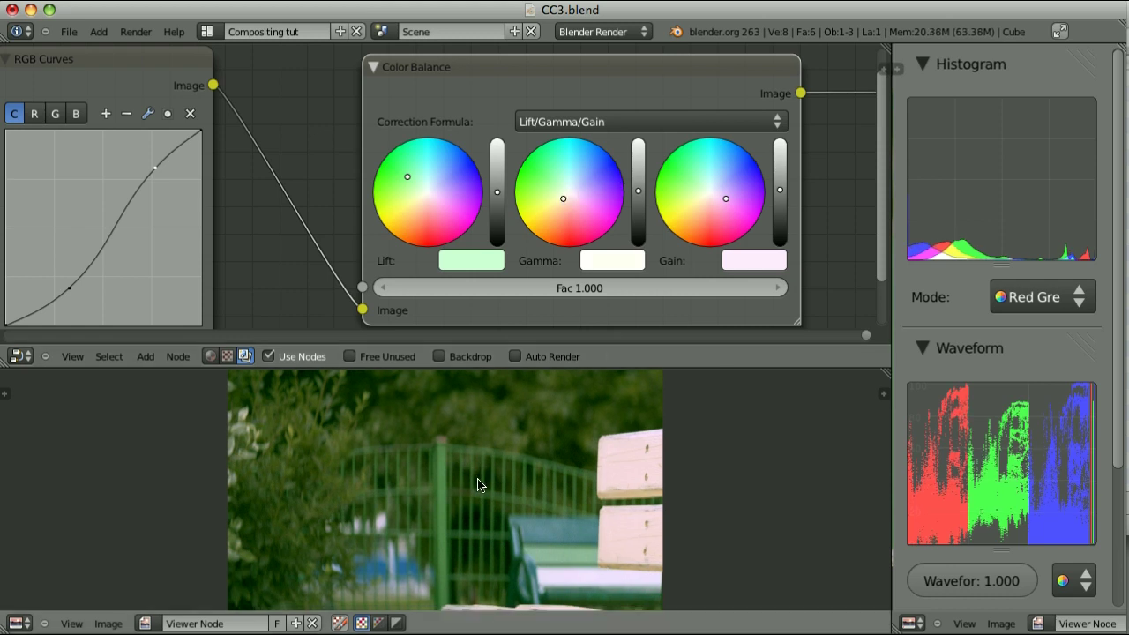
# Examine the colour values of the white areas behind the fence and on the bench in the graded image
pyautogui.scroll(2, 423, 516)
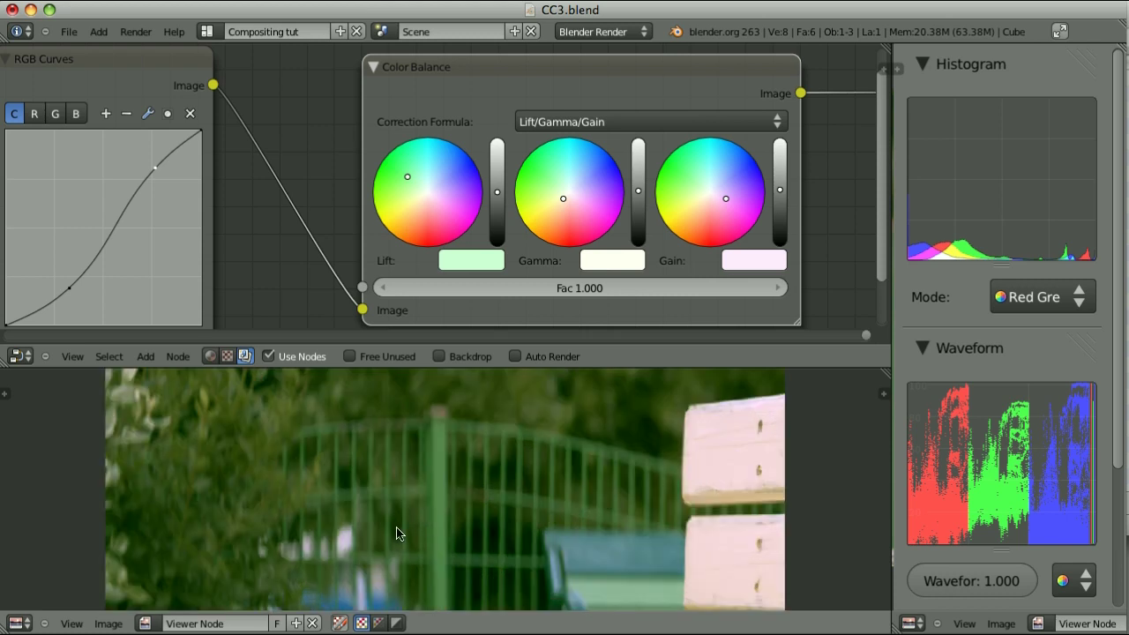
pyautogui.scroll(2, 441, 458)
pyautogui.scroll(2, 457, 467)
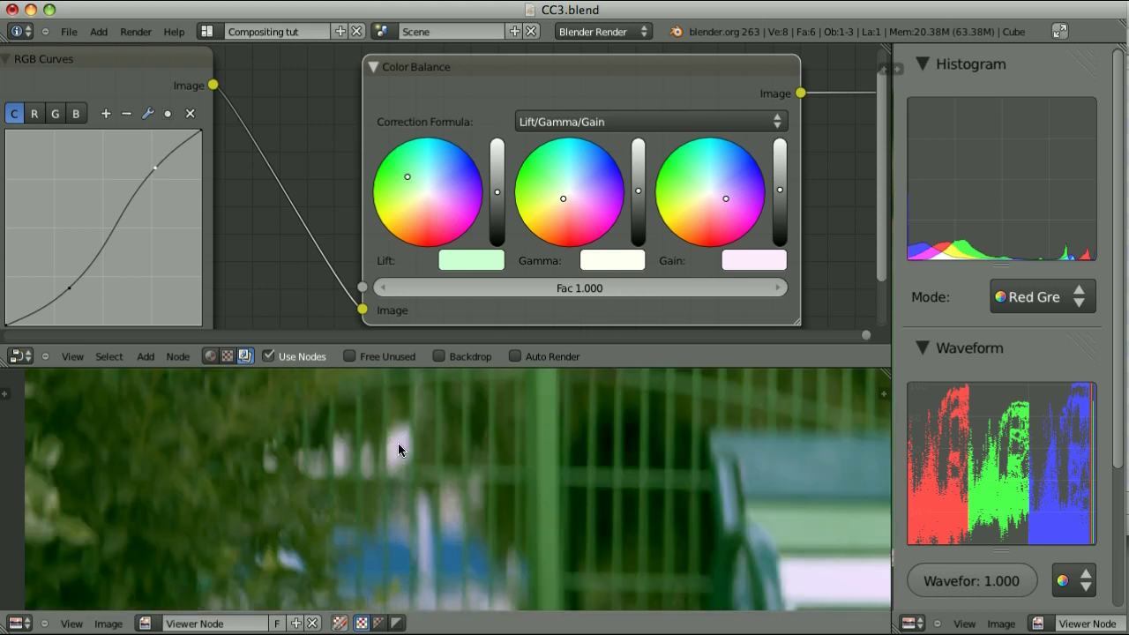
pyautogui.scroll(-1, 398, 443)
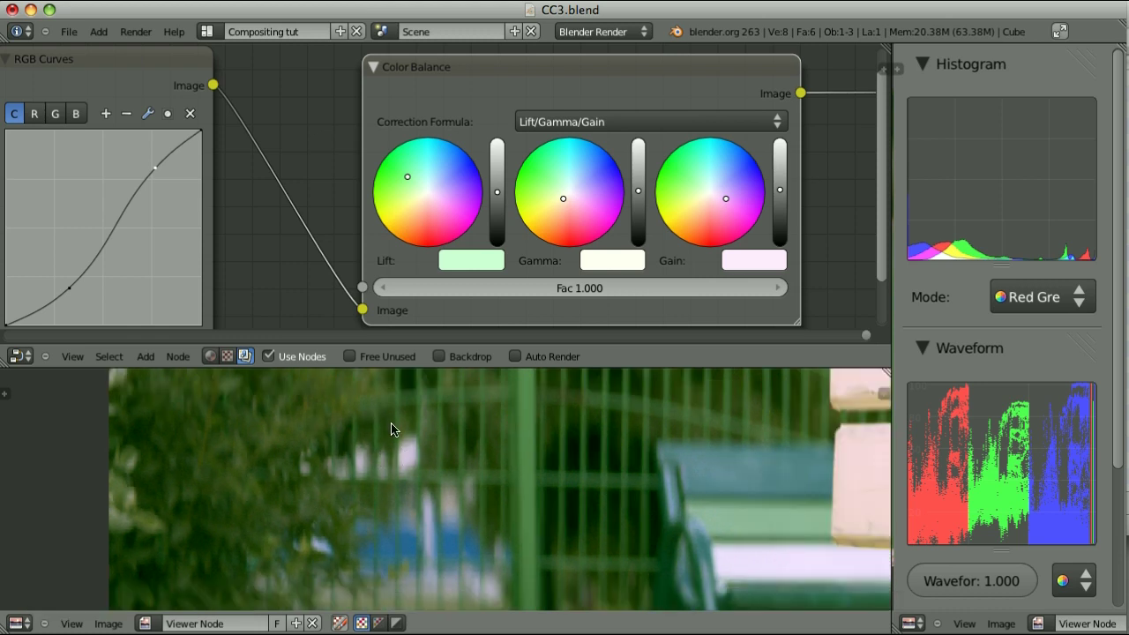
pyautogui.moveTo(406, 449); pyautogui.dragTo(407, 451)
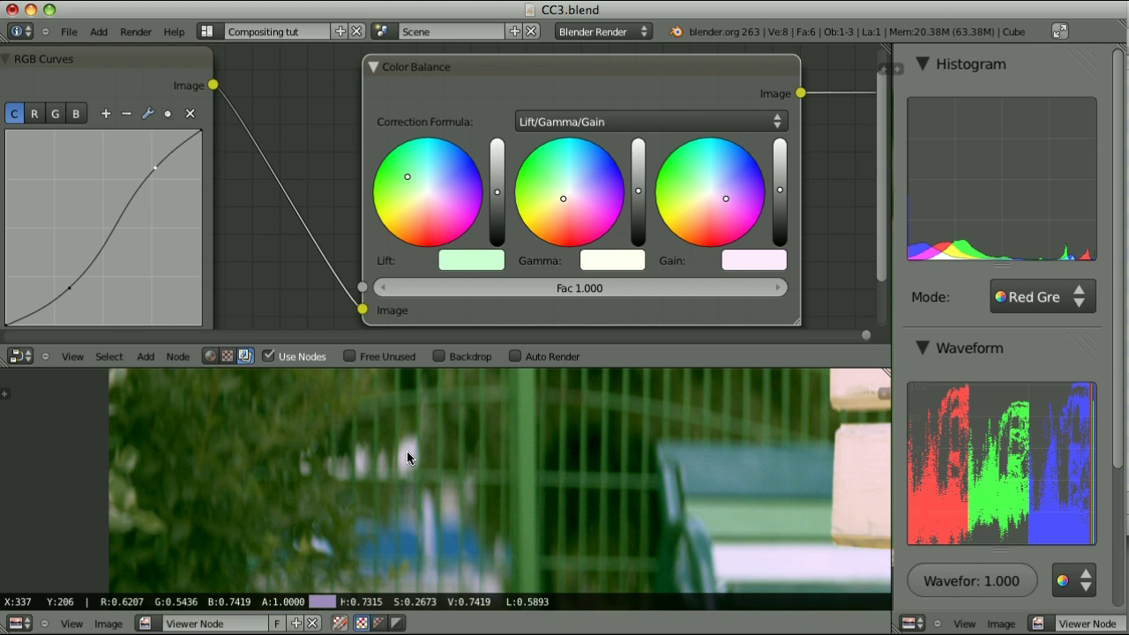
pyautogui.moveTo(407, 451); pyautogui.dragTo(406, 450)
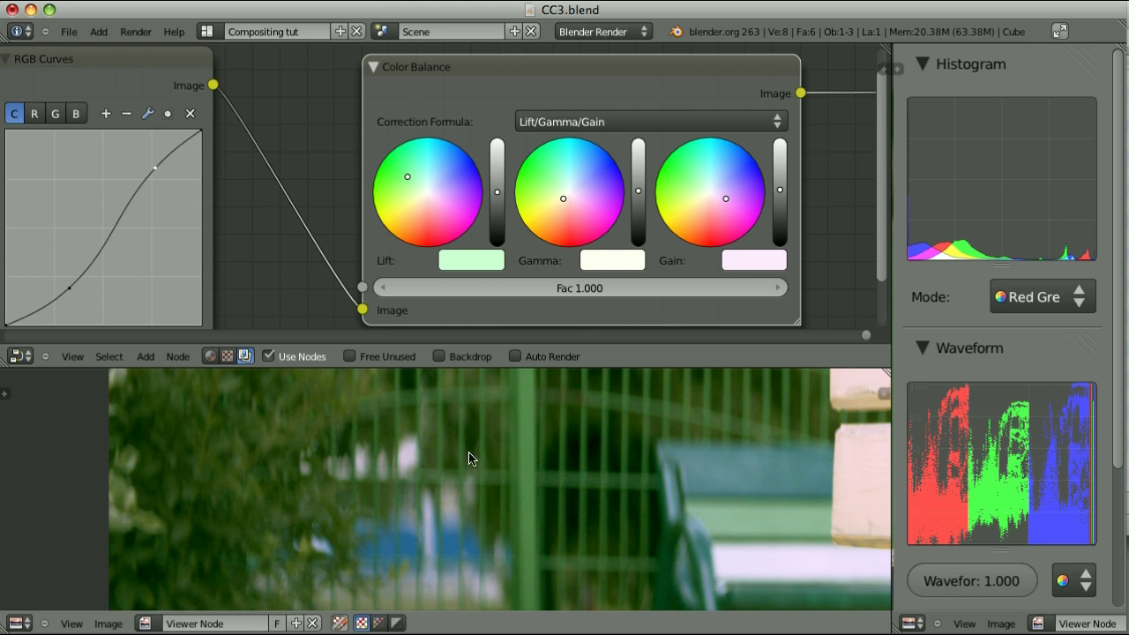
pyautogui.scroll(-3, 559, 460)
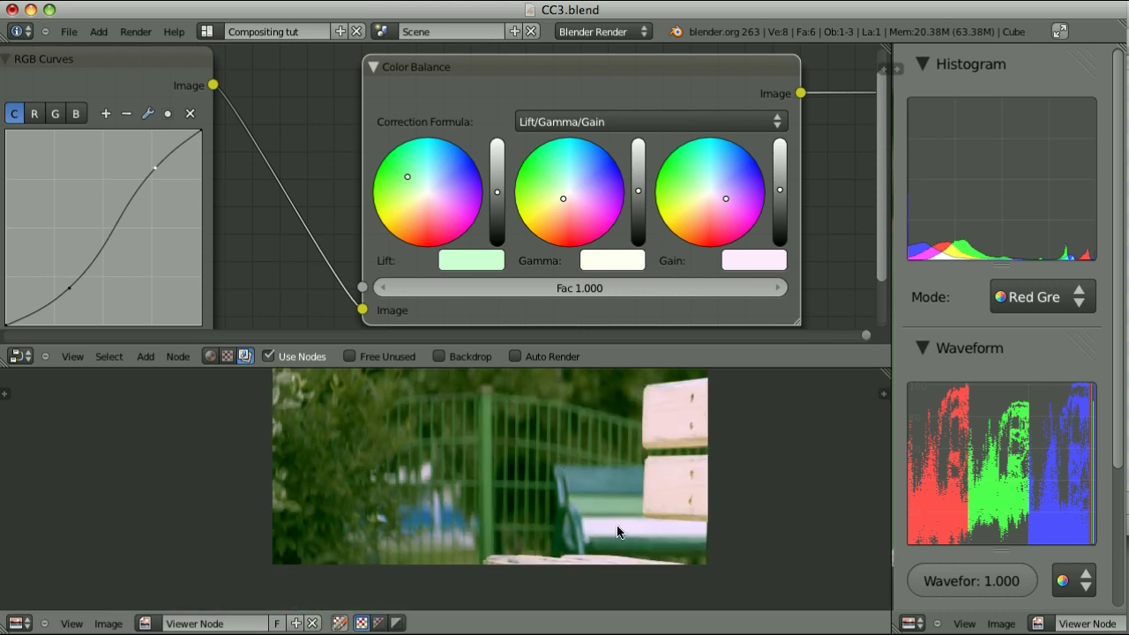
pyautogui.moveTo(625, 530); pyautogui.dragTo(624, 528)
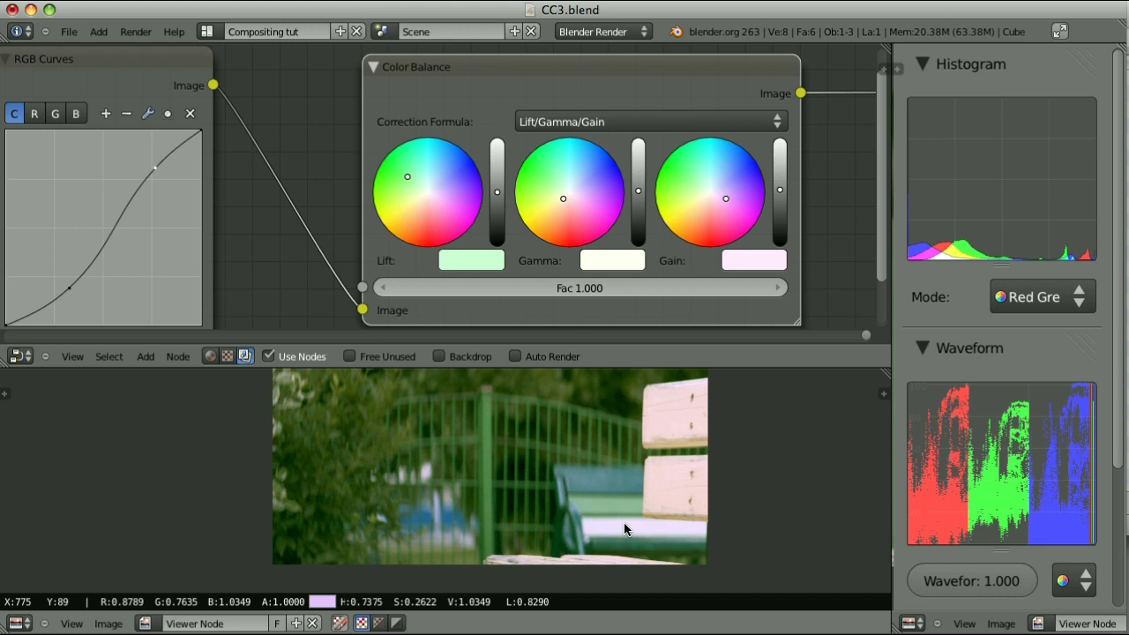
pyautogui.moveTo(624, 523); pyautogui.dragTo(626, 522)
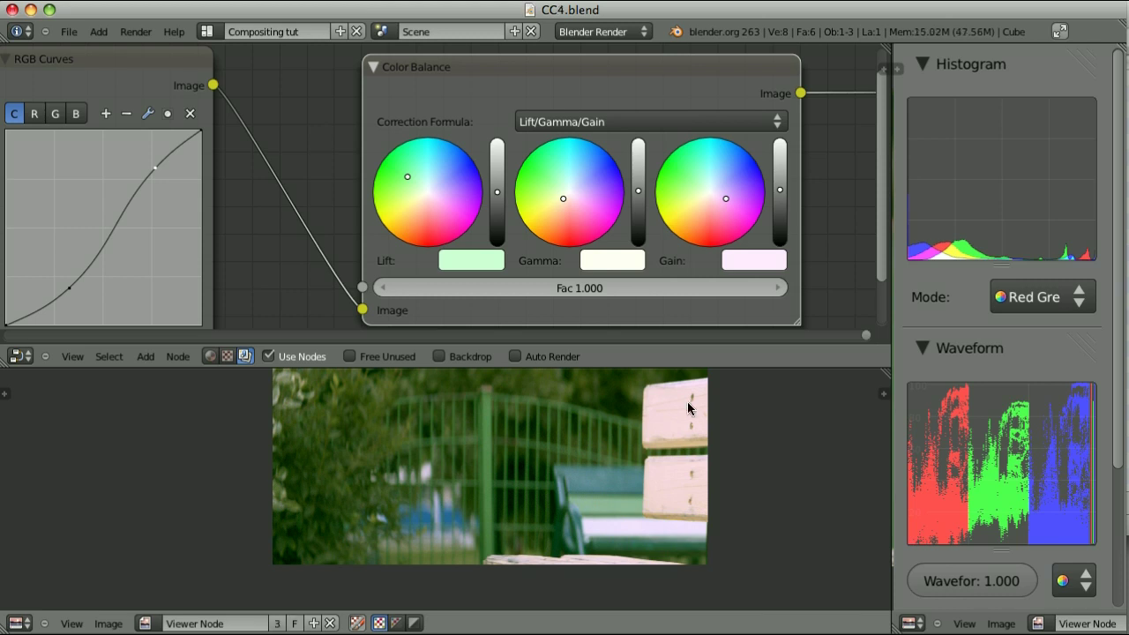
# Add a Hue Saturation Value node and link it between the Color Balance node and the Viewer
pyautogui.scroll(-2, 665, 256)
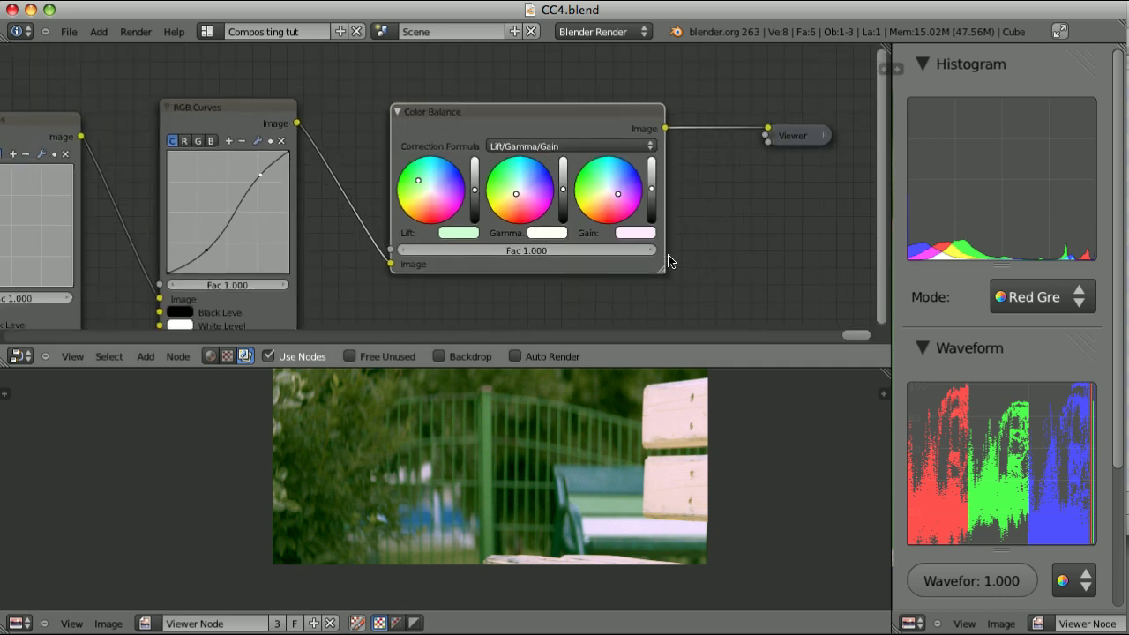
pyautogui.keyDown('ctrl'); pyautogui.hscroll(5, 632, 232); pyautogui.keyUp('ctrl')
pyautogui.hotkey('shift', 'a')
pyautogui.moveTo(556, 242)
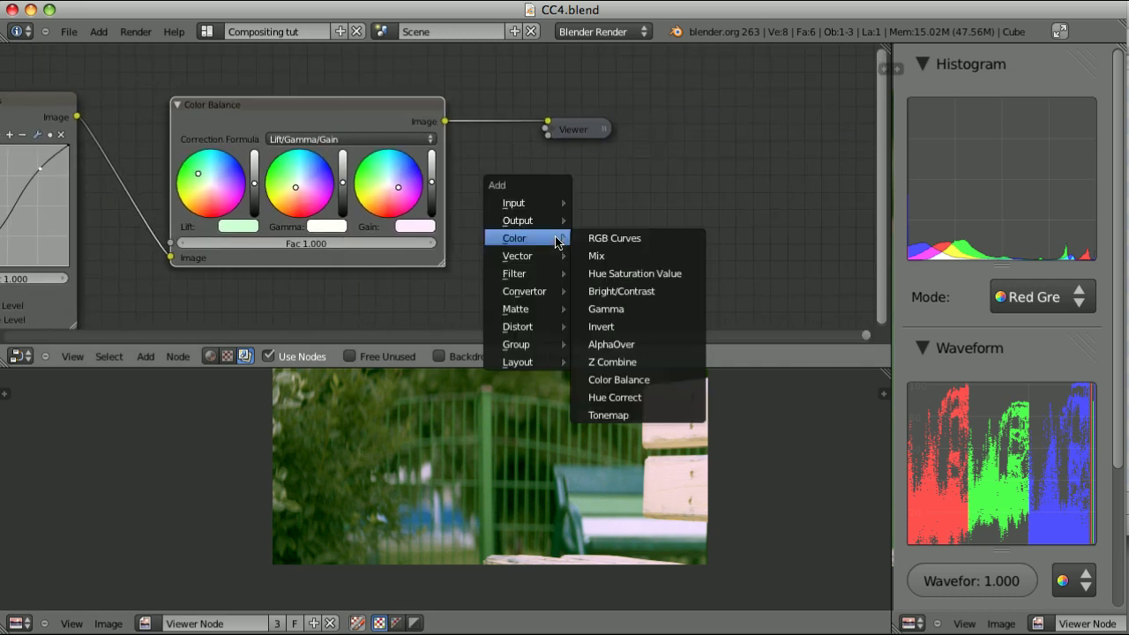
pyautogui.click(659, 275)
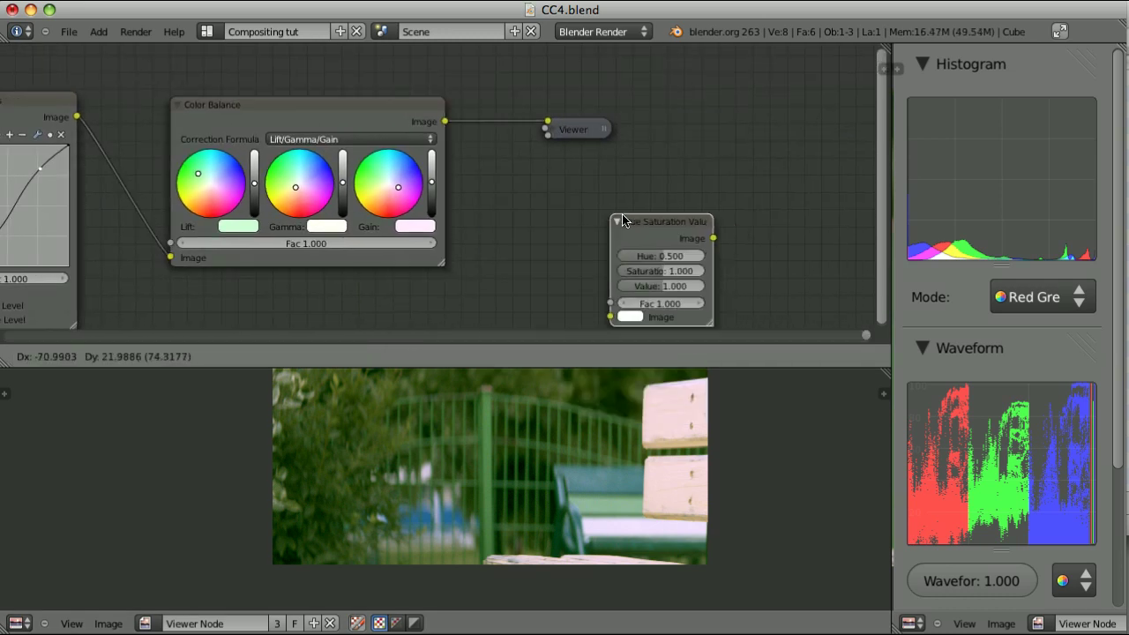
pyautogui.click(571, 200)
pyautogui.press('f')
pyautogui.moveTo(577, 129); pyautogui.dragTo(753, 134)
pyautogui.press('f')
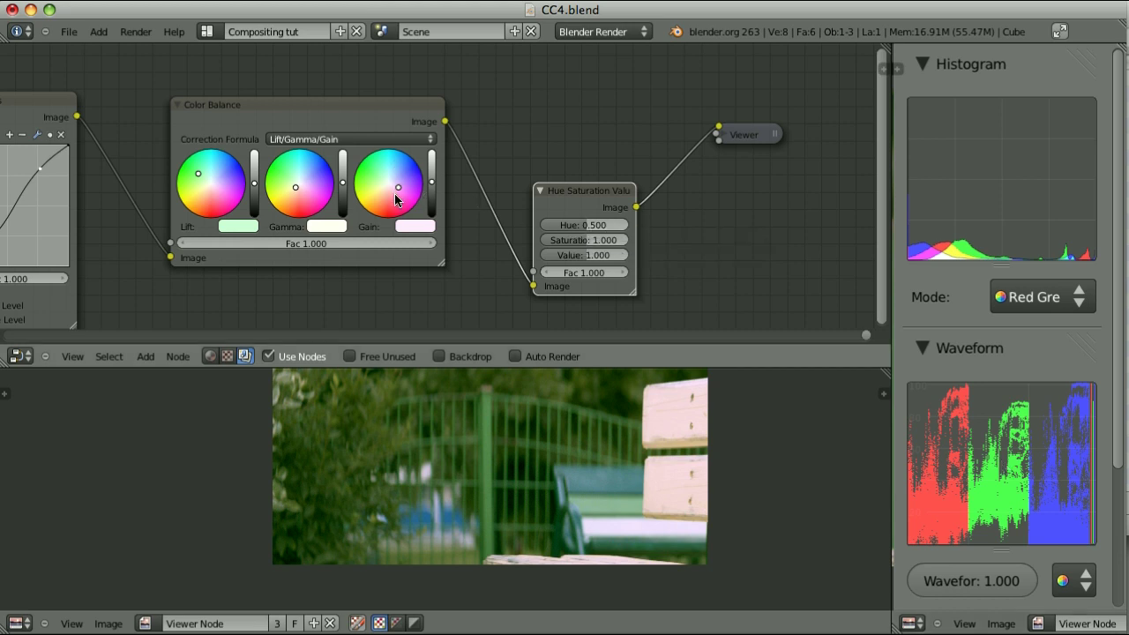
# Try a Hue of 0.700 on the Hue Saturation Value node and restore it to 0.5
pyautogui.moveTo(588, 226); pyautogui.dragTo(607, 221)
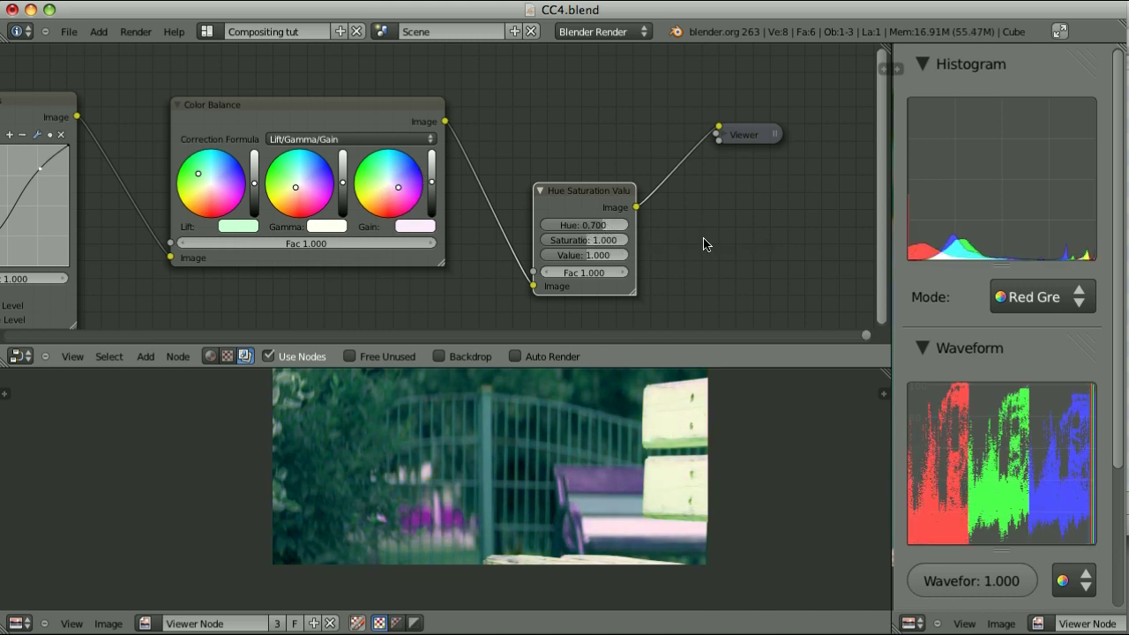
pyautogui.click(593, 226)
pyautogui.write('0.5')
pyautogui.press('Return')
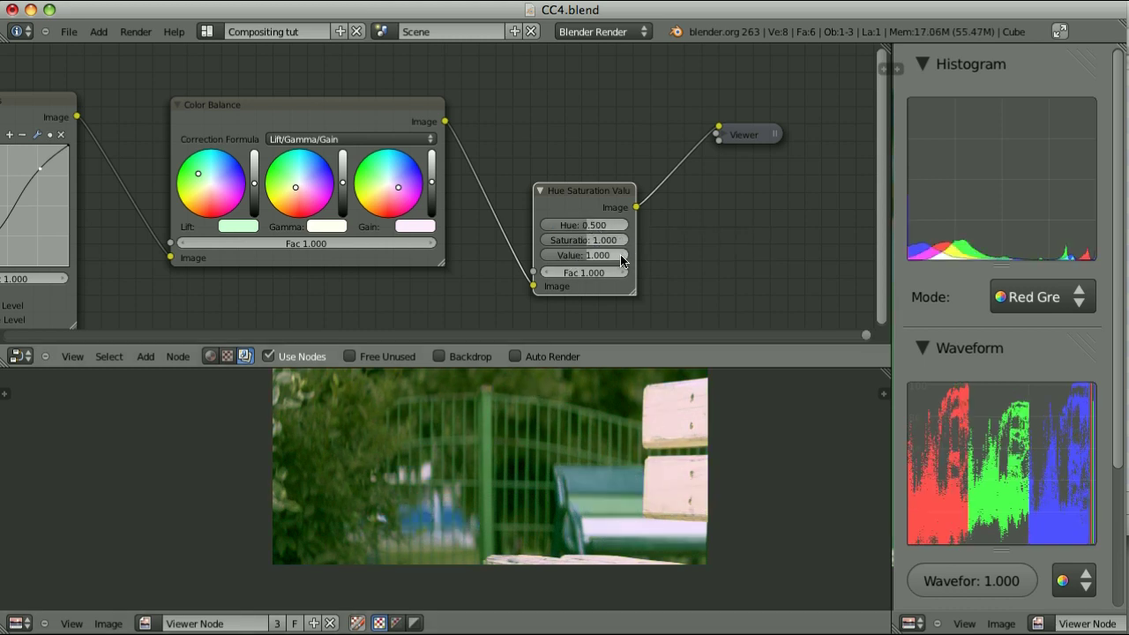
# Try a Saturation of 1.368 on the Hue Saturation Value node and lower it to 0.664
pyautogui.moveTo(575, 242); pyautogui.dragTo(605, 246)
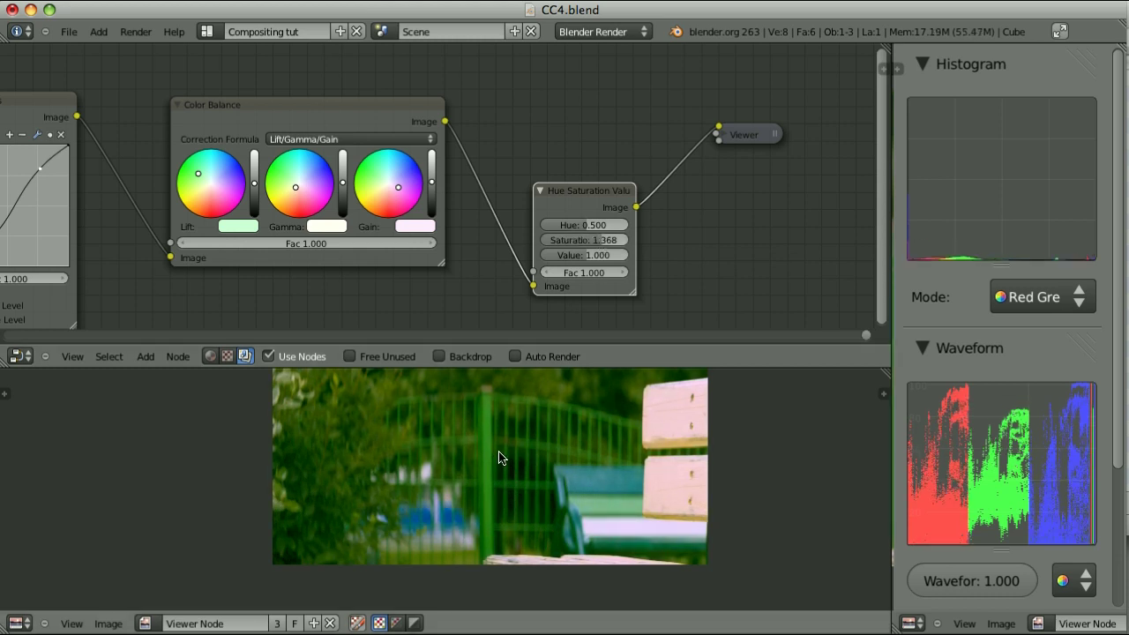
pyautogui.moveTo(605, 243); pyautogui.dragTo(568, 255)
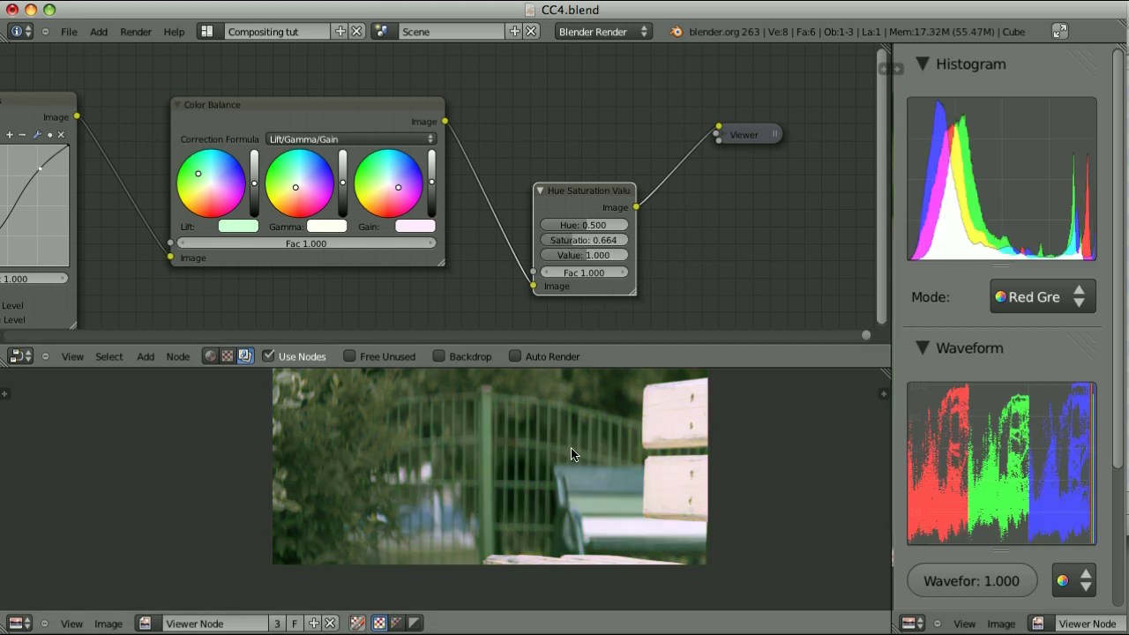
# Reset the Saturation to 1 on the Hue Saturation Value node and try a different Value before restoring it to 1
pyautogui.click(597, 239)
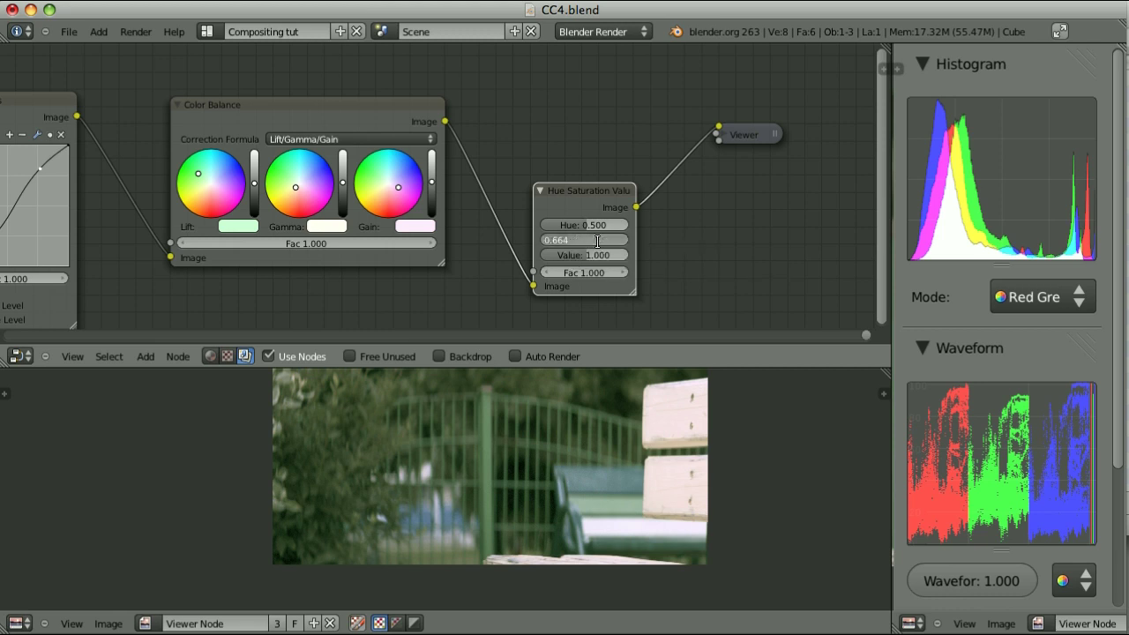
pyautogui.write('1')
pyautogui.press('Return')
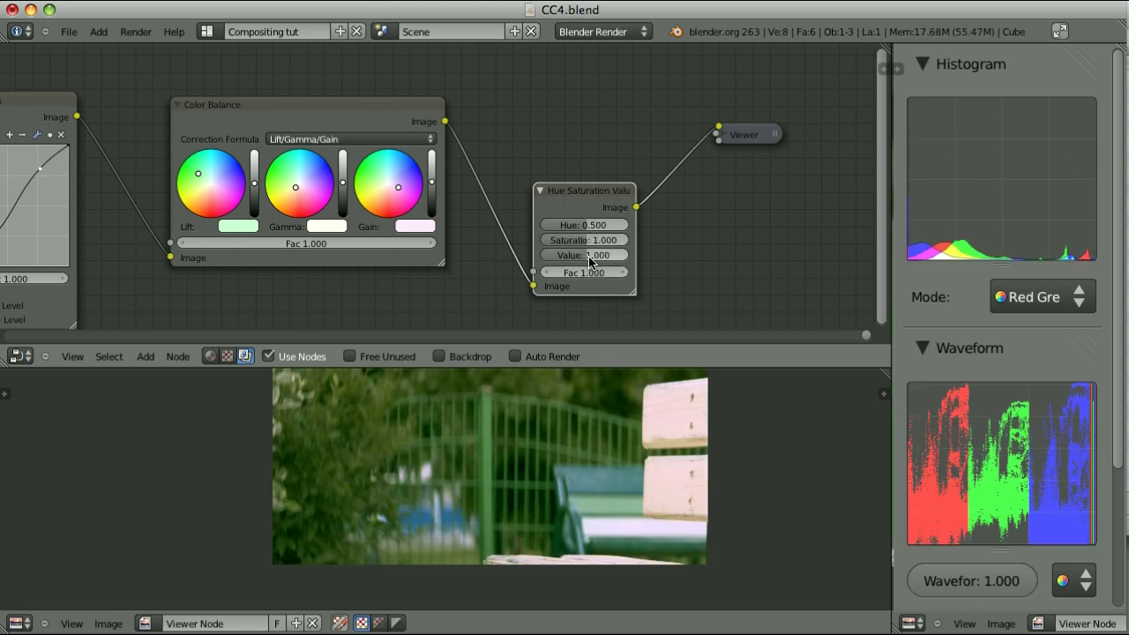
pyautogui.moveTo(589, 261); pyautogui.dragTo(599, 257)
pyautogui.click(597, 254)
pyautogui.write('1')
pyautogui.press('Return')
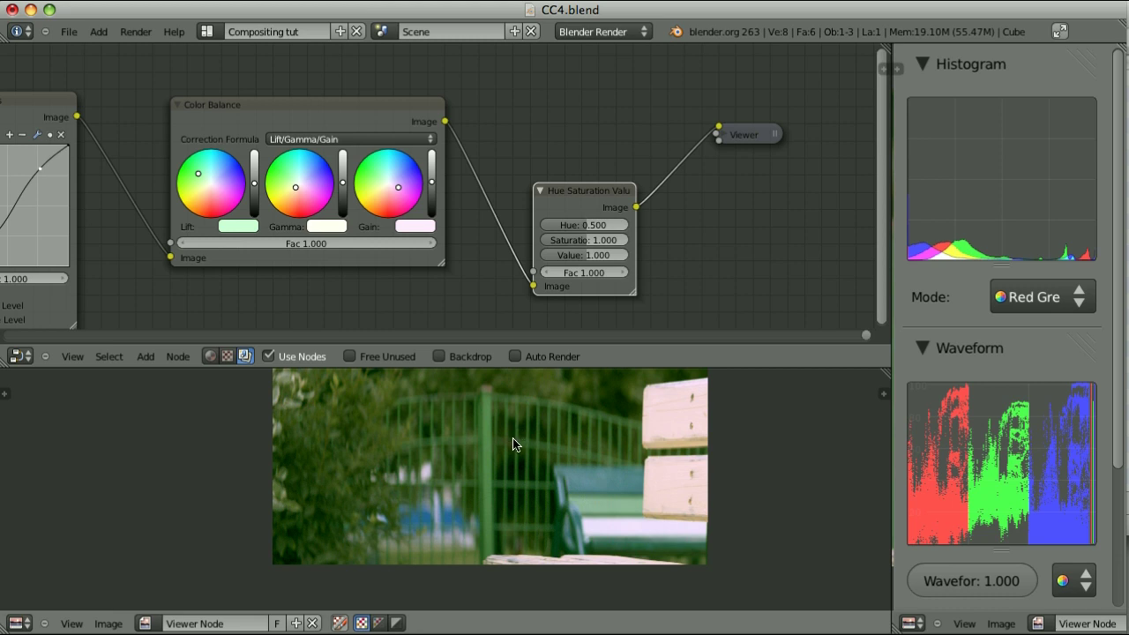
# Move the Hue Saturation Value node beside Color Balance and insert a Hue Correct node between it and the Viewer
pyautogui.moveTo(587, 194); pyautogui.dragTo(516, 99)
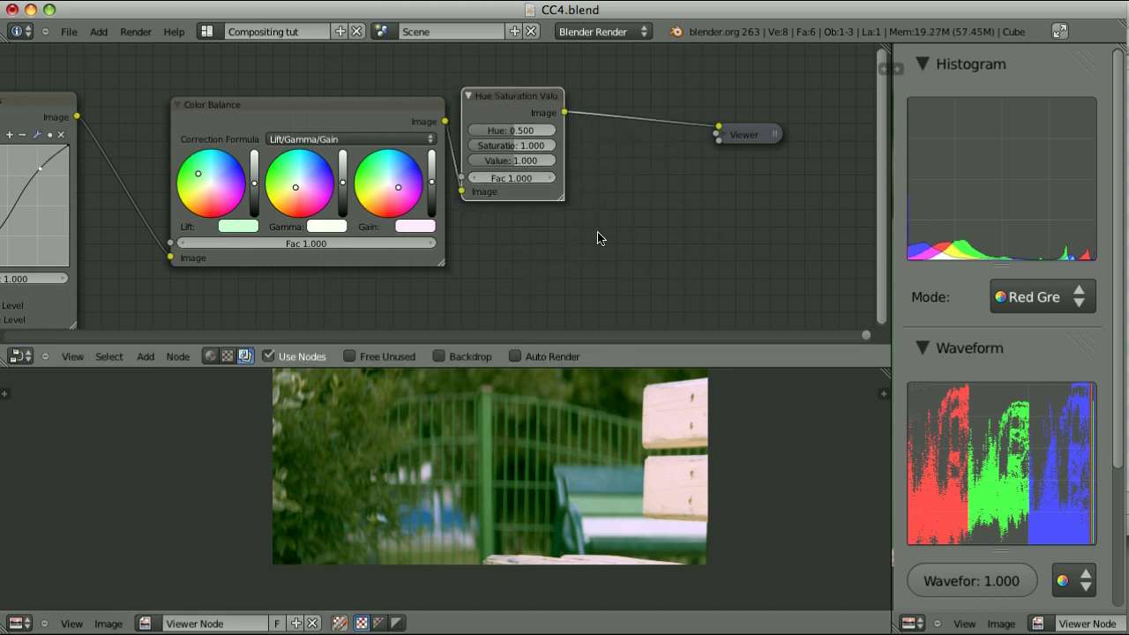
pyautogui.hotkey('shift', 'a')
pyautogui.moveTo(592, 233)
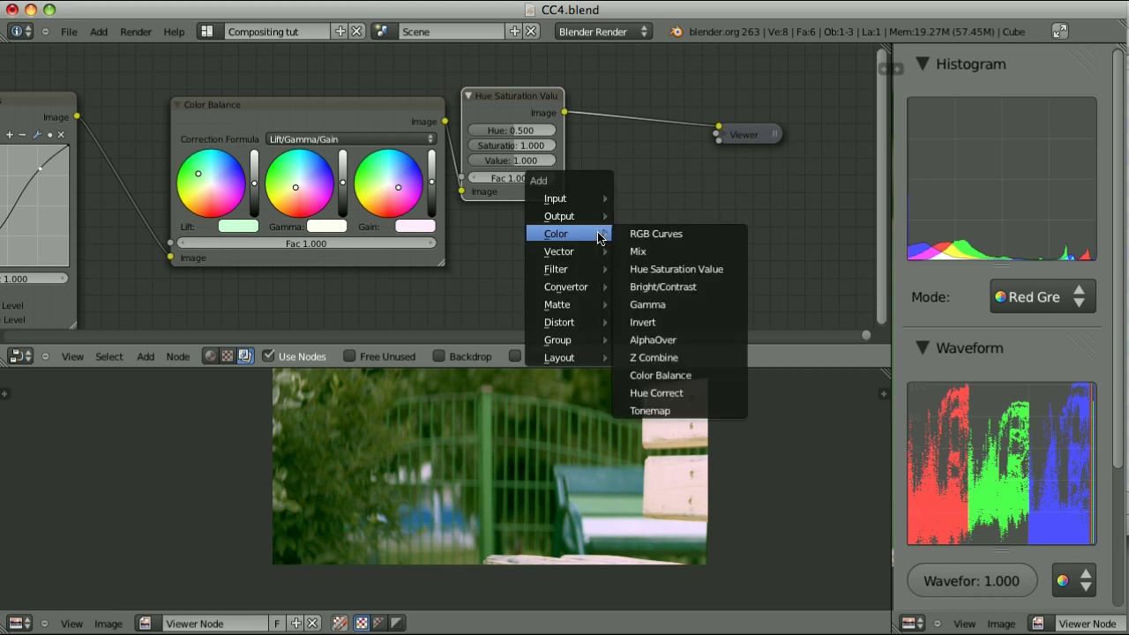
pyautogui.moveTo(784, 309); pyautogui.dragTo(682, 105)
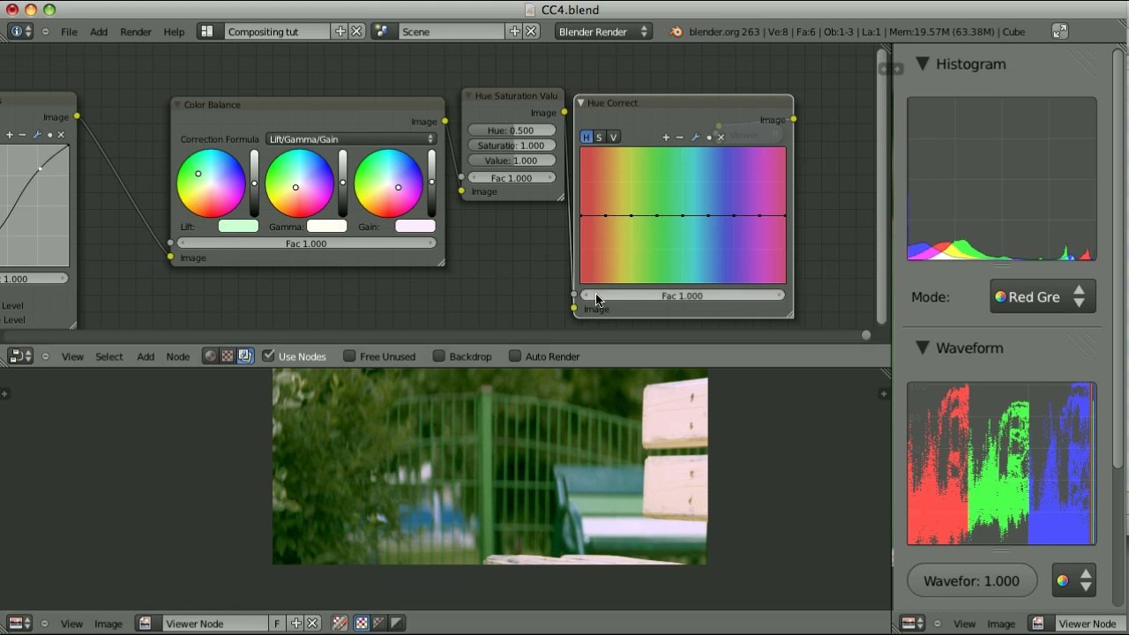
# Try raising the green point and lowering the yellow point on the Hue Correct hue curve, bringing both back near the middle
pyautogui.moveTo(657, 207); pyautogui.dragTo(657, 190)
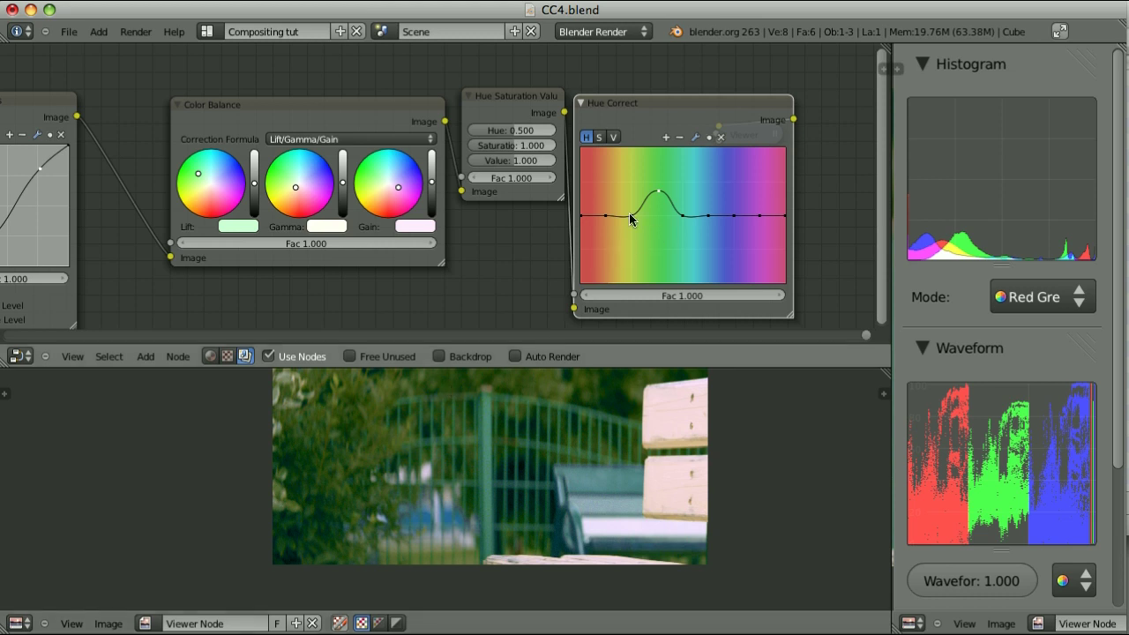
pyautogui.moveTo(629, 212); pyautogui.dragTo(629, 229)
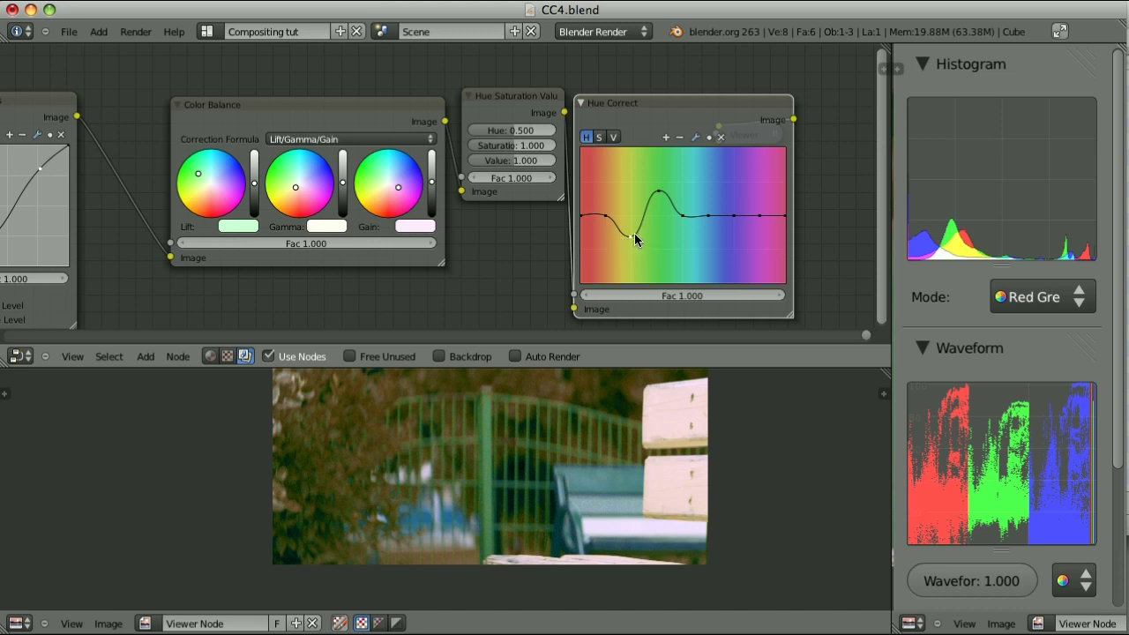
pyautogui.moveTo(629, 234); pyautogui.dragTo(629, 228)
pyautogui.moveTo(655, 189); pyautogui.dragTo(657, 209)
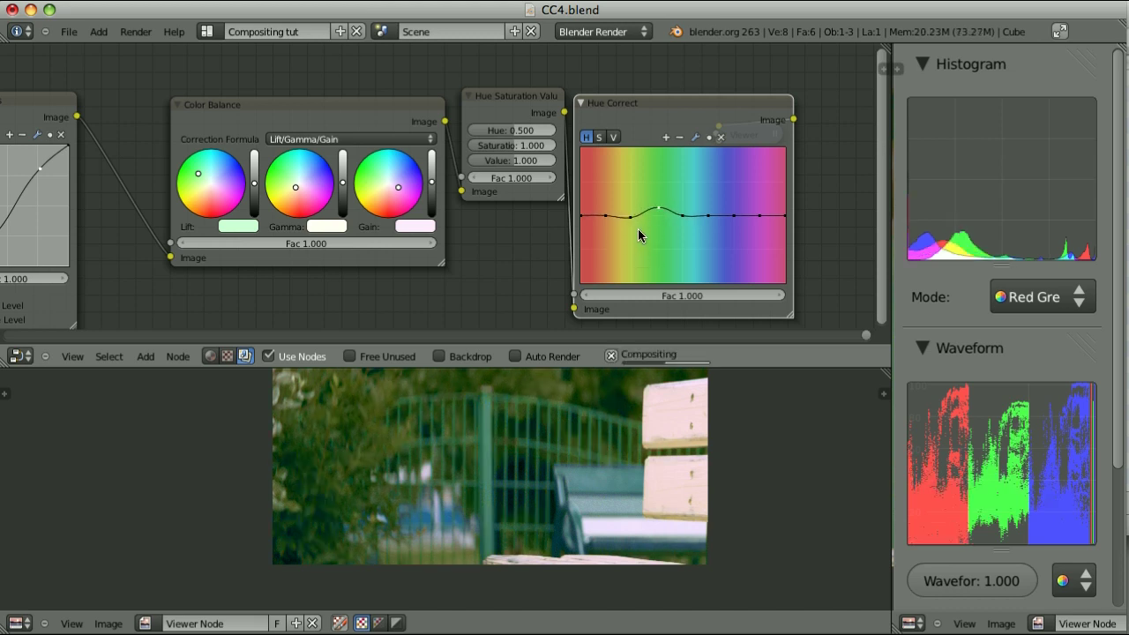
# Try lowering the blue point on the Hue Correct saturation curve and bring it back to the middle
pyautogui.click(600, 137)
pyautogui.moveTo(734, 215); pyautogui.dragTo(708, 246)
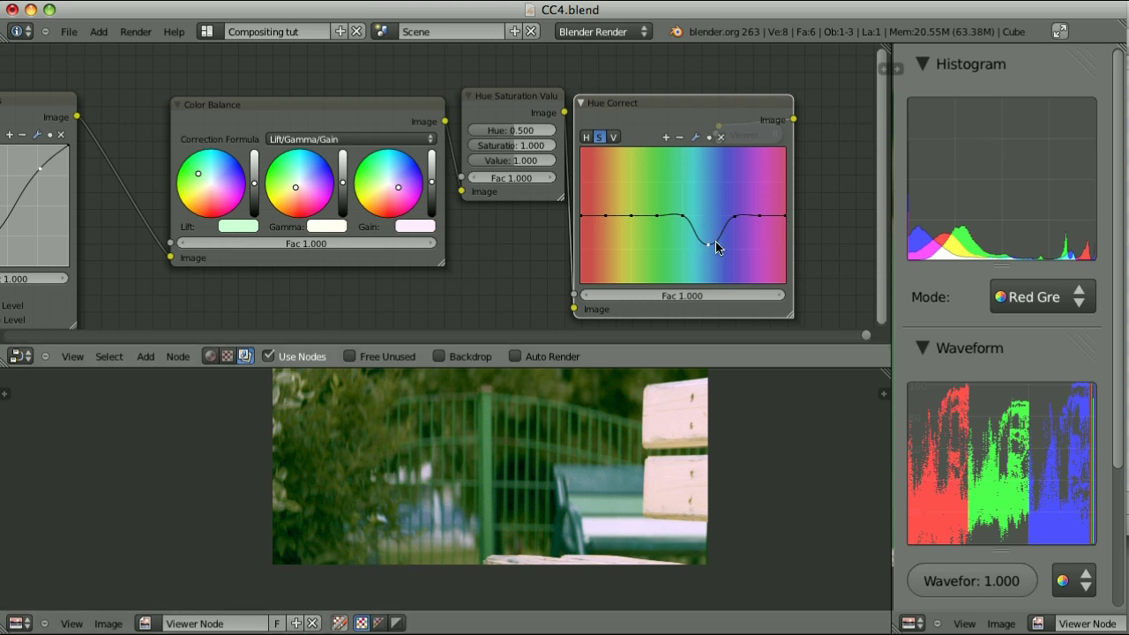
pyautogui.moveTo(710, 251); pyautogui.dragTo(712, 217)
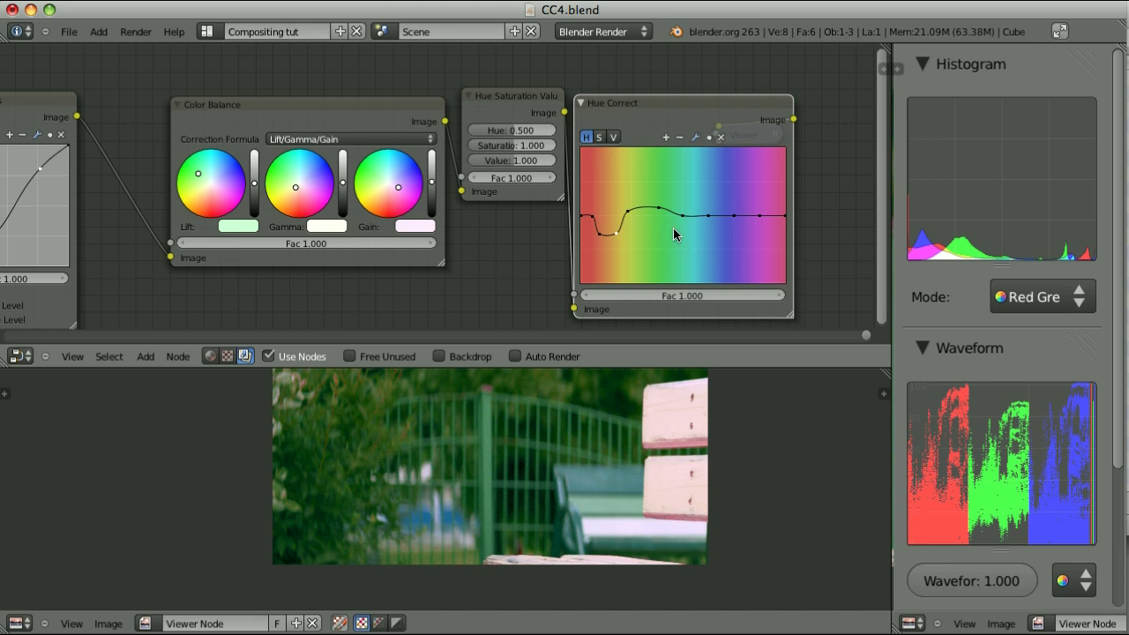
# Remove the Hue Correct node and insert a Mix node between the Hue Saturation Value node and the Viewer
pyautogui.moveTo(666, 100); pyautogui.dragTo(667, 89)
pyautogui.hotkey('ctrl', 'x')
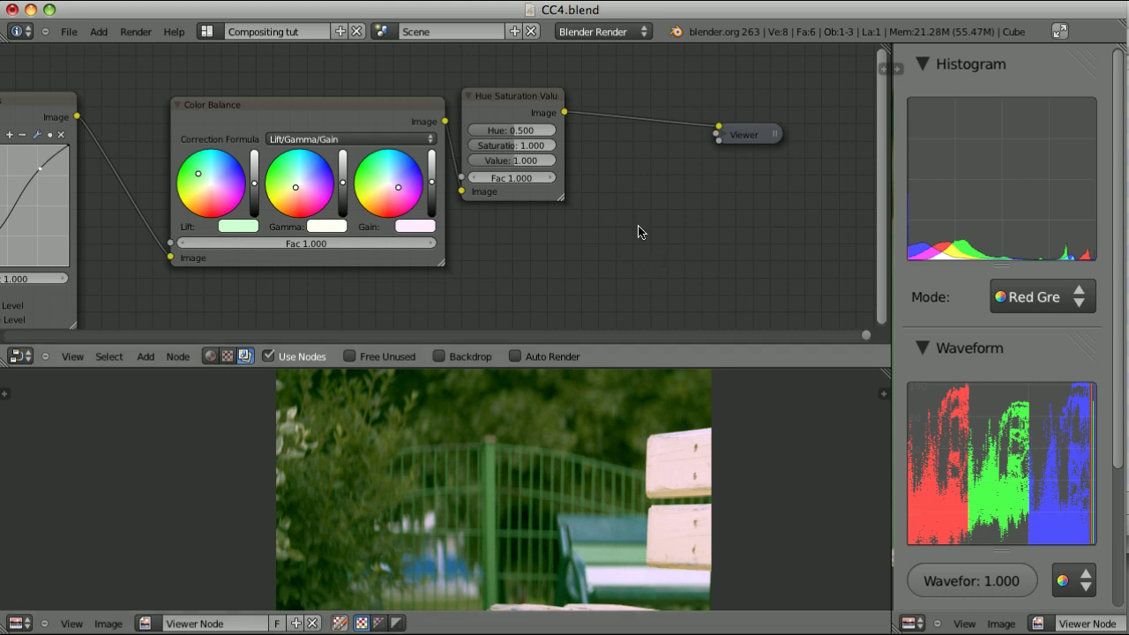
pyautogui.hotkey('shift', 'a')
pyautogui.moveTo(597, 221)
pyautogui.click(732, 241)
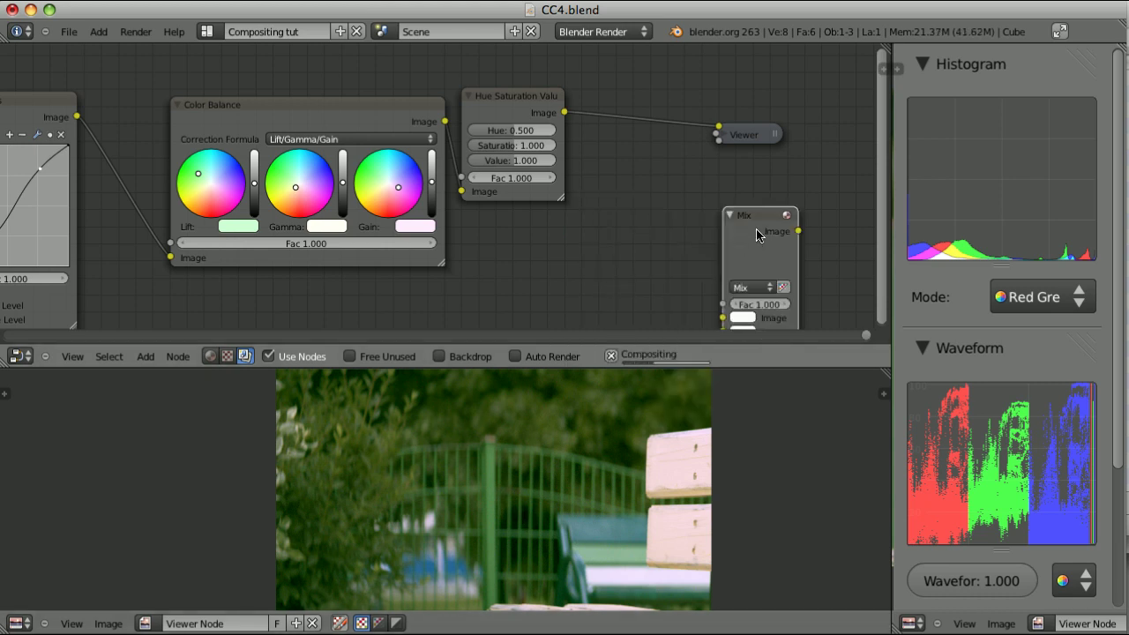
pyautogui.click(596, 114)
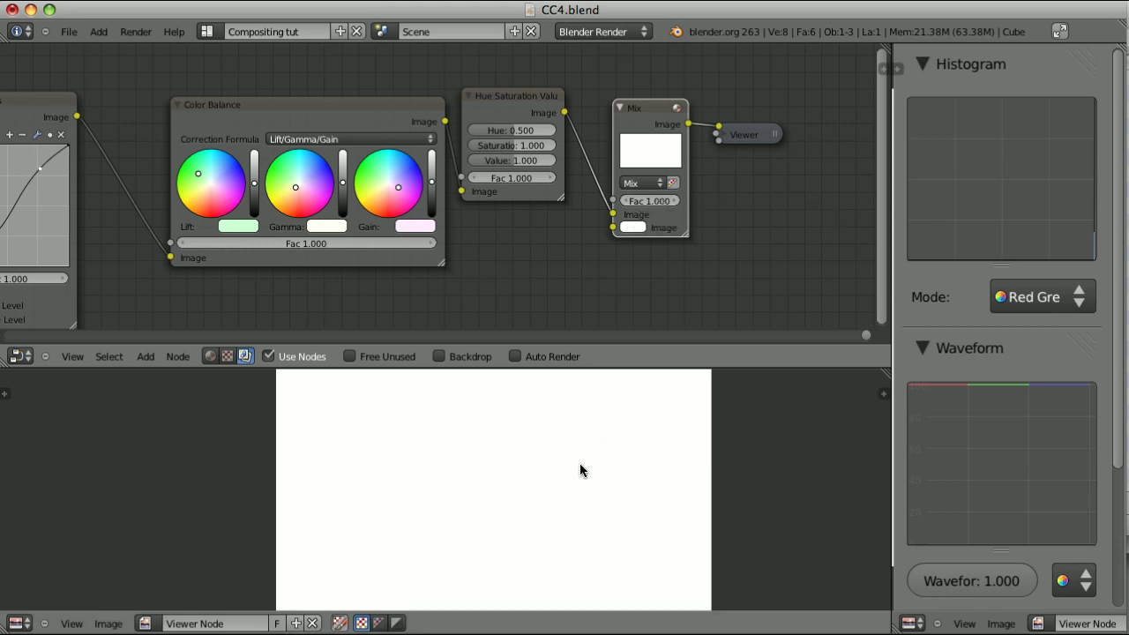
# Set the Mix node's factor to 0.4 and its second image colour to red
pyautogui.click(662, 201)
pyautogui.press('BackSpace')
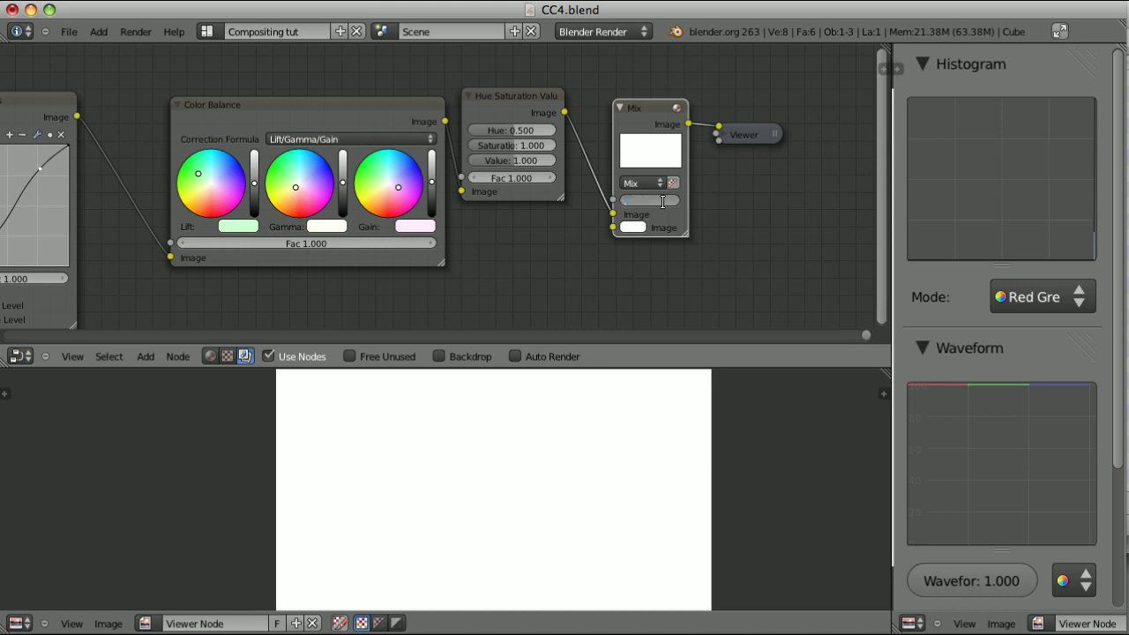
pyautogui.write('.4')
pyautogui.press('Return')
pyautogui.click(632, 227)
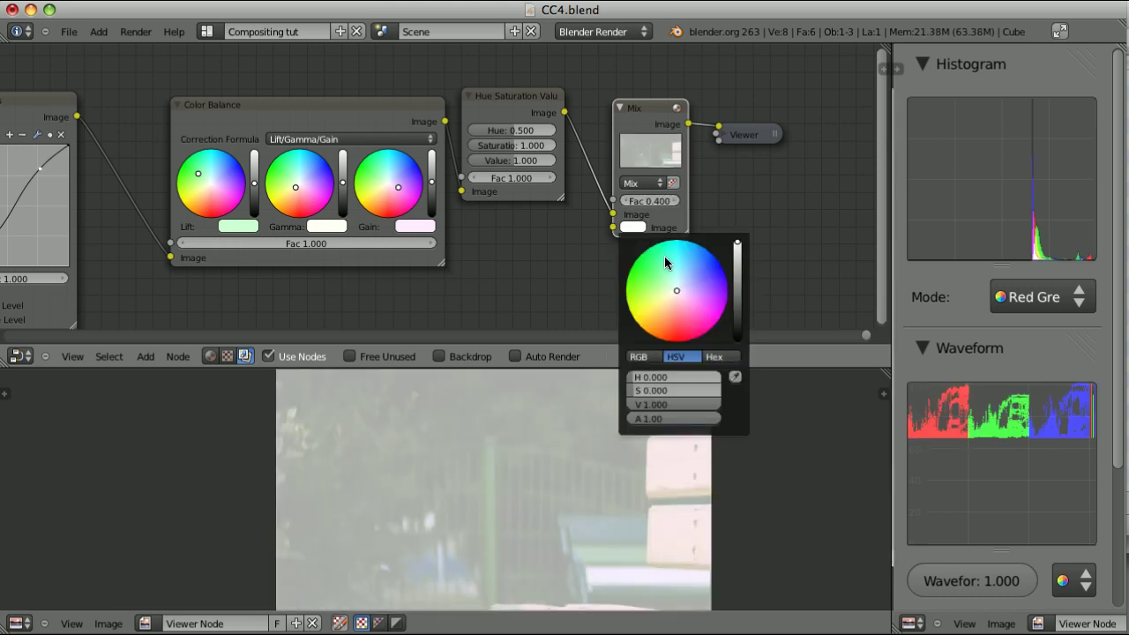
pyautogui.moveTo(675, 291); pyautogui.dragTo(680, 355)
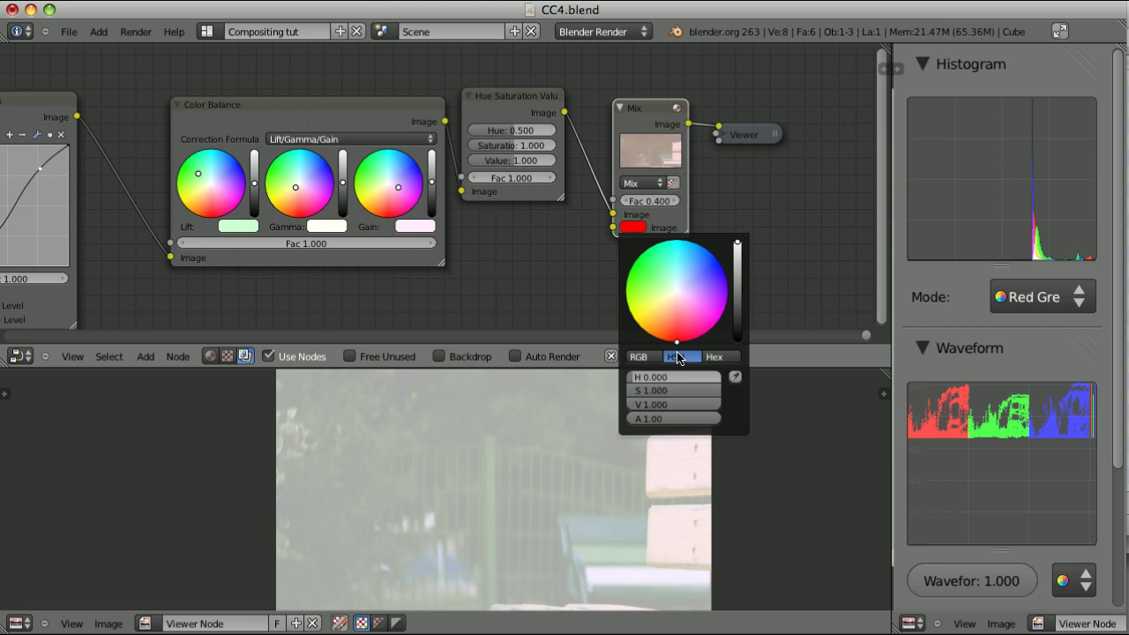
# Reduce the Mix node's factor to 0.2 and change its second image colour to yellow
pyautogui.click(658, 199)
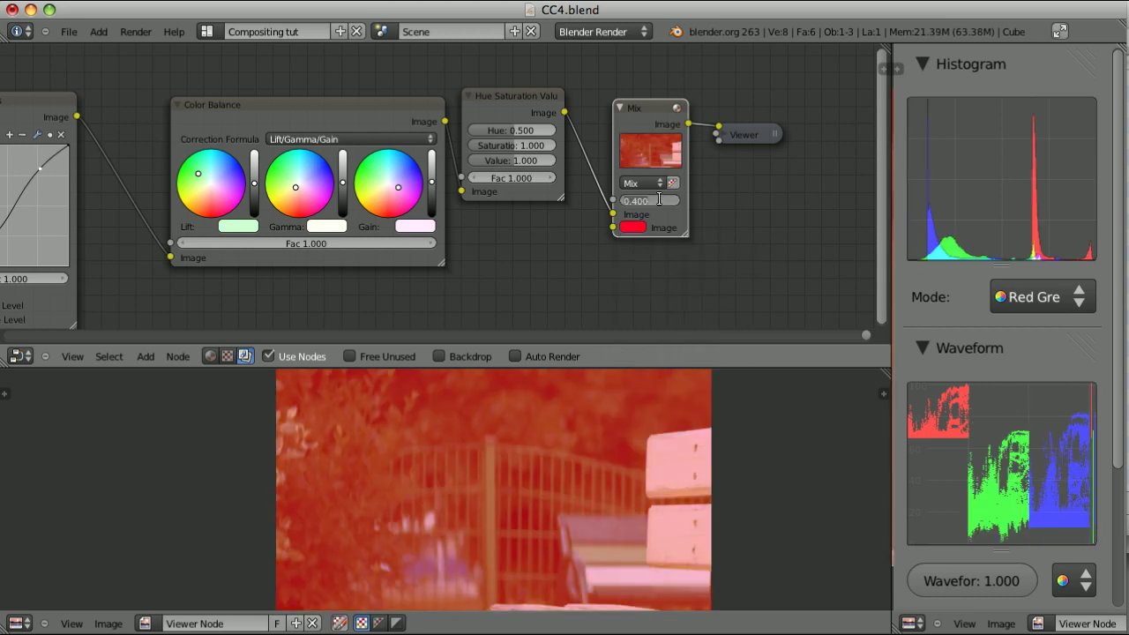
pyautogui.write('.2')
pyautogui.press('Return')
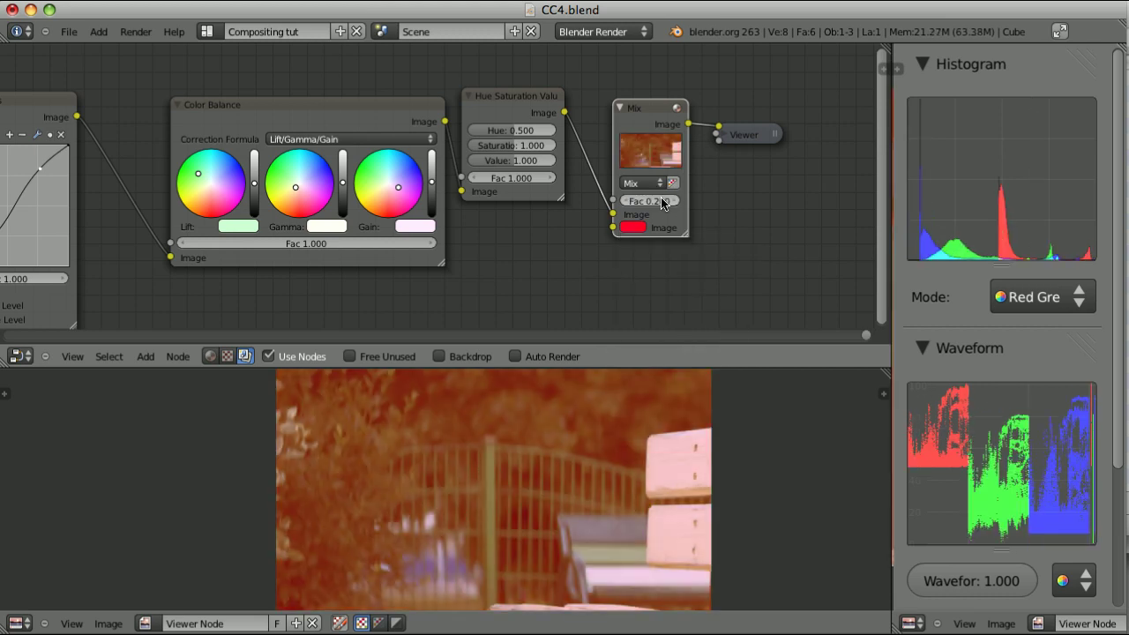
pyautogui.click(632, 226)
pyautogui.moveTo(676, 342); pyautogui.dragTo(634, 331)
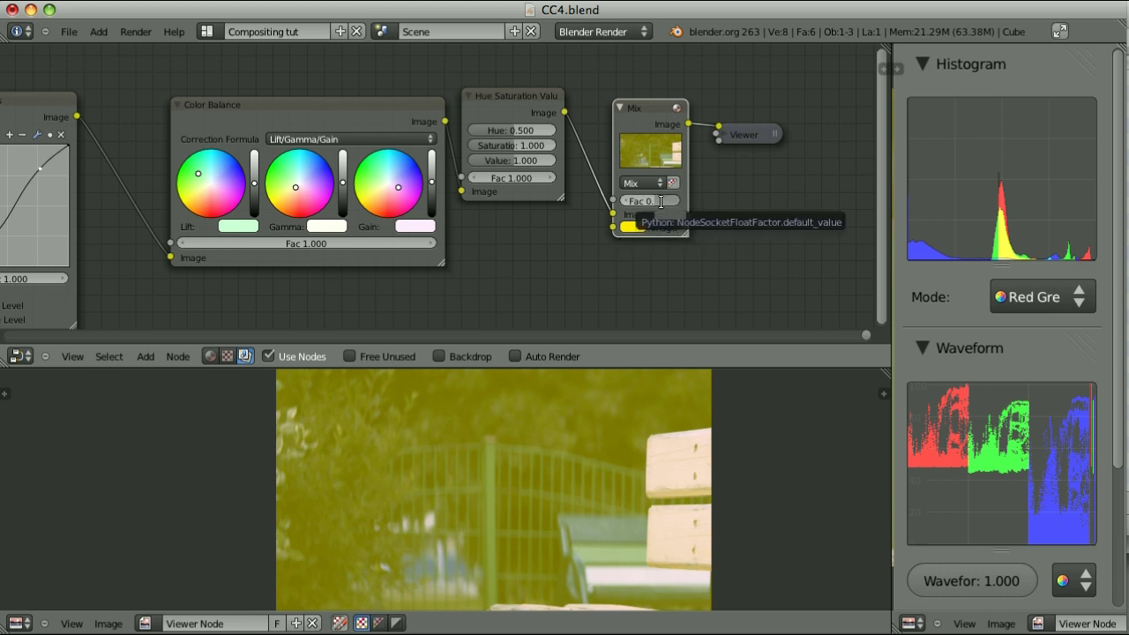
# Set the Mix node's factor to 0.1 and its blend type to Color
pyautogui.click(661, 201)
pyautogui.press('BackSpace')
pyautogui.write('.1')
pyautogui.press('Return')
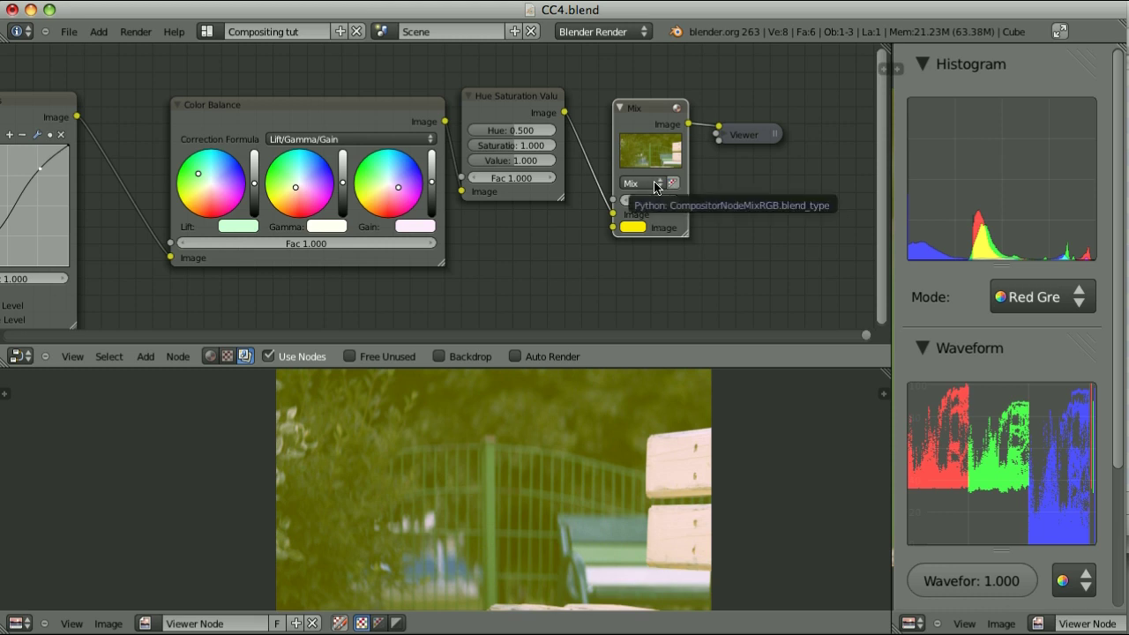
pyautogui.click(655, 183)
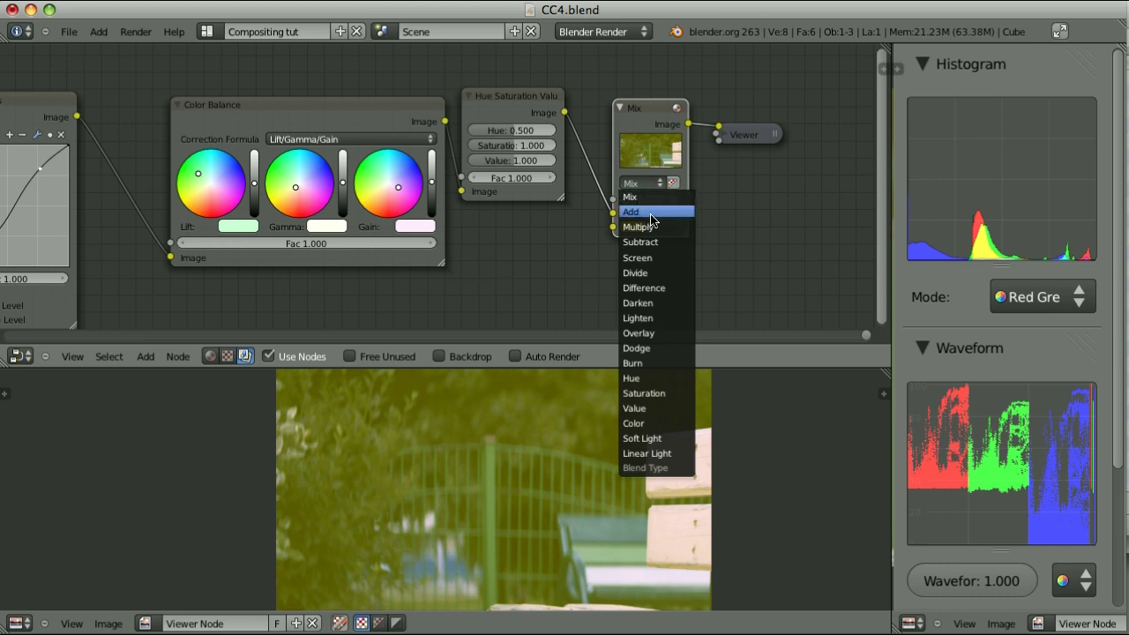
pyautogui.click(640, 423)
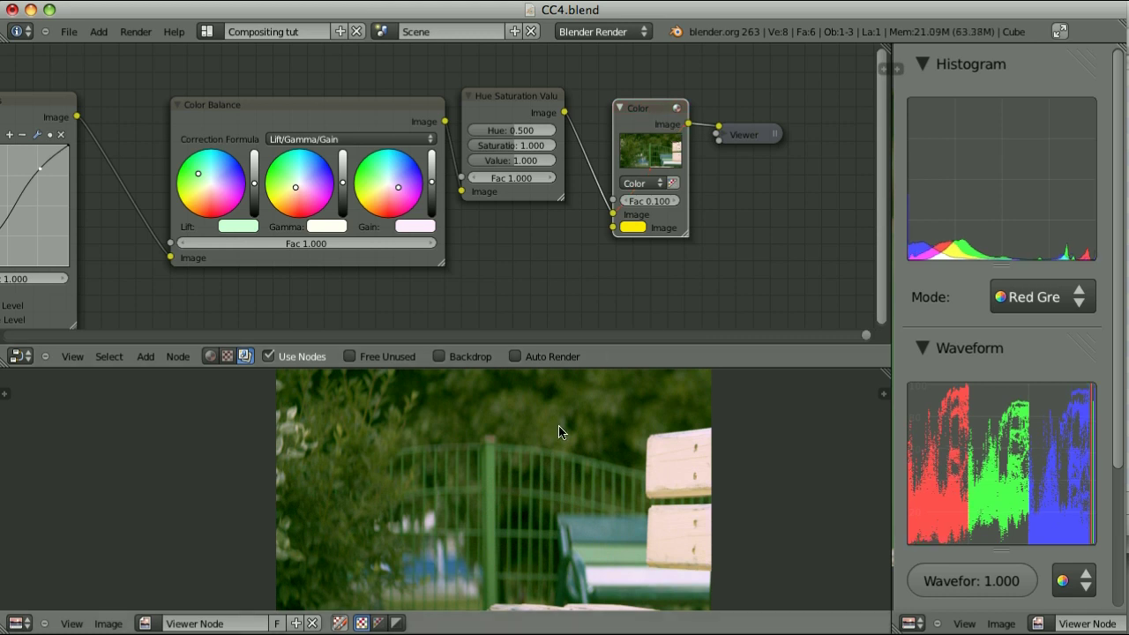
# Set the Color blend node's factor to 0.3
pyautogui.click(660, 201)
pyautogui.press('BackSpace')
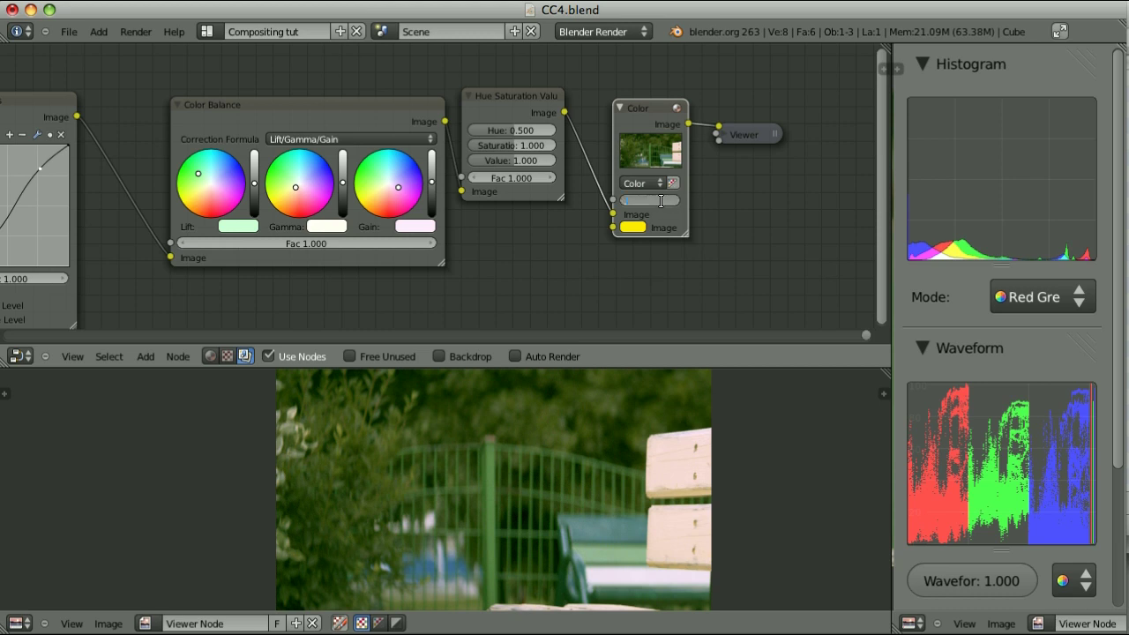
pyautogui.write('.3')
pyautogui.press('Return')
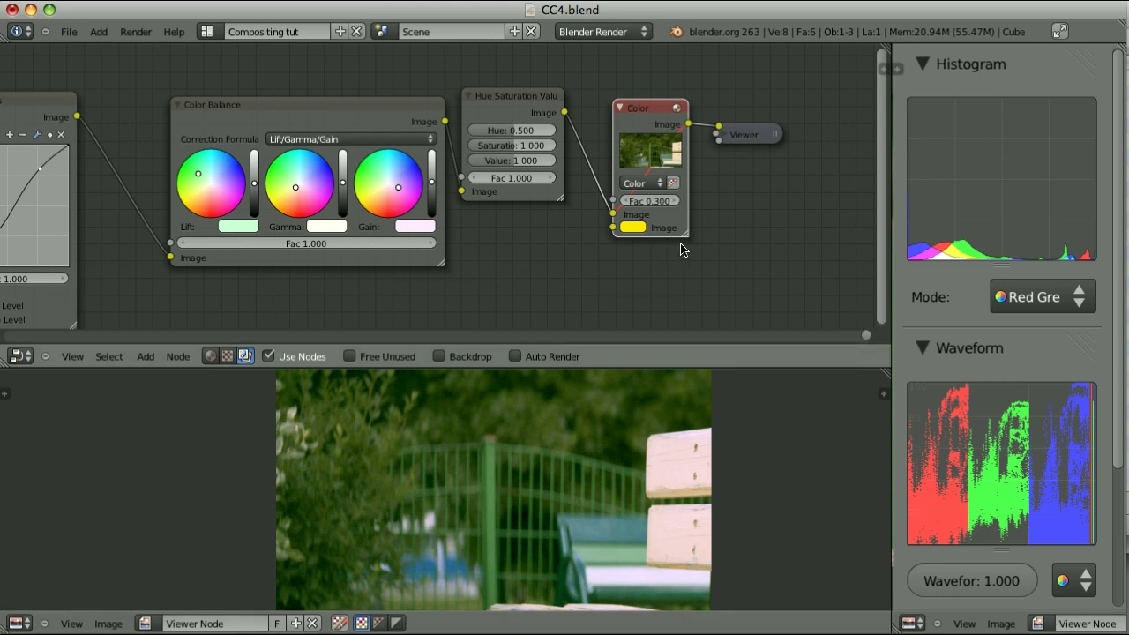
# Change the Color blend node's second image colour to light blue and set its factor to 0.2
pyautogui.click(635, 231)
pyautogui.click(634, 314)
pyautogui.moveTo(630, 257); pyautogui.dragTo(701, 251)
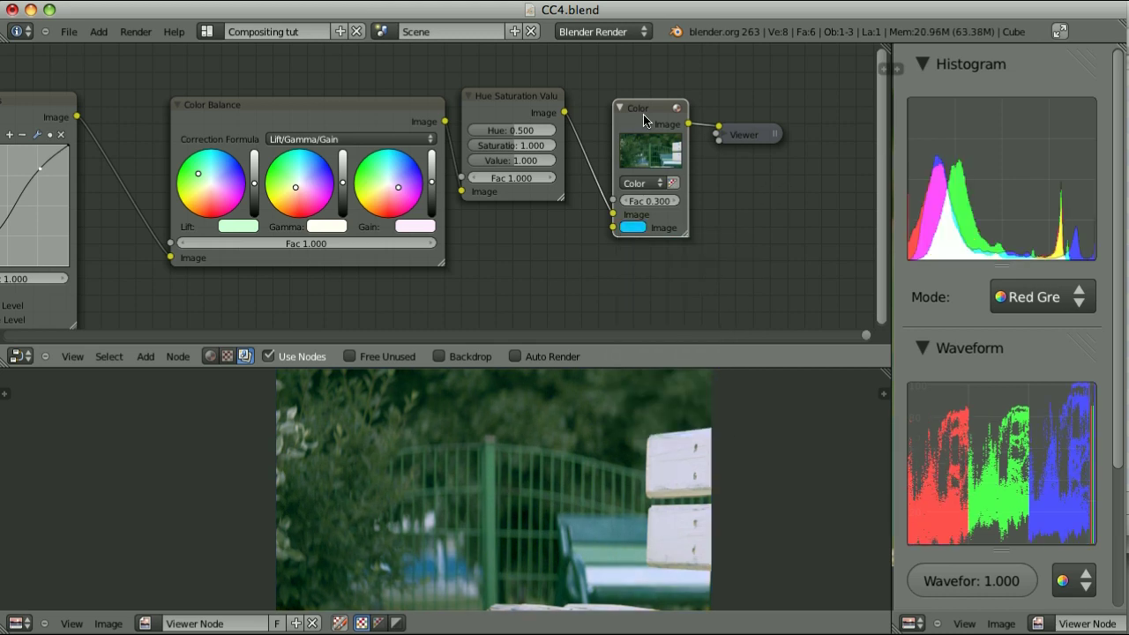
pyautogui.click(658, 201)
pyautogui.write('0.2')
pyautogui.press('Return')
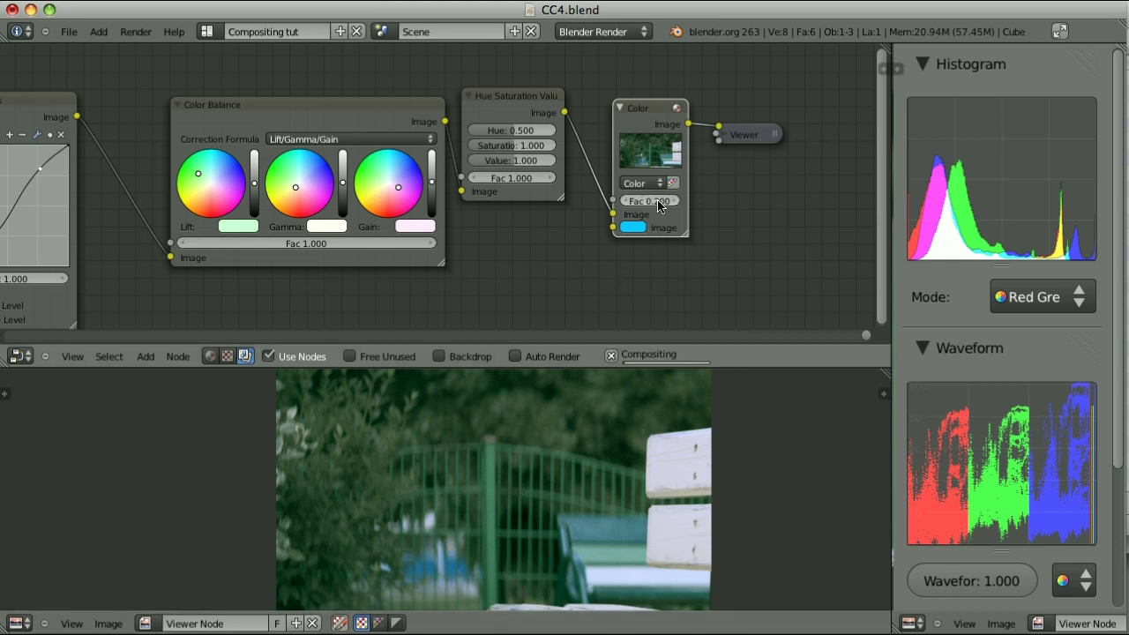
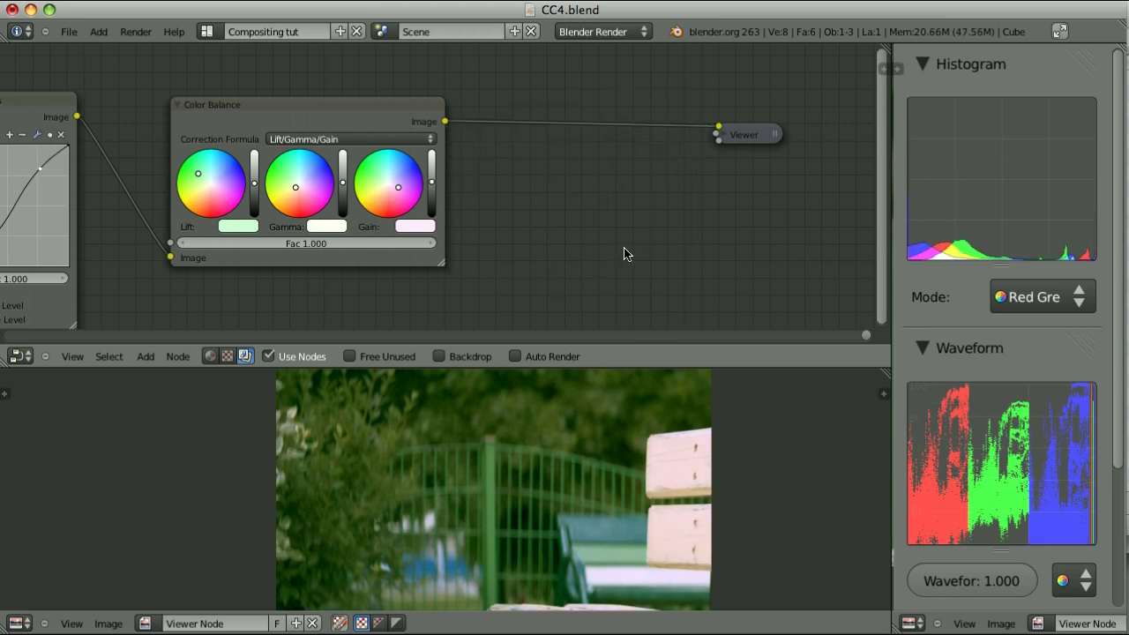
# Add a ColorRamp node, link the Color Balance image to its Fac input, and send its image output to the Viewer
pyautogui.hotkey('shift', 'a')
pyautogui.moveTo(569, 273)
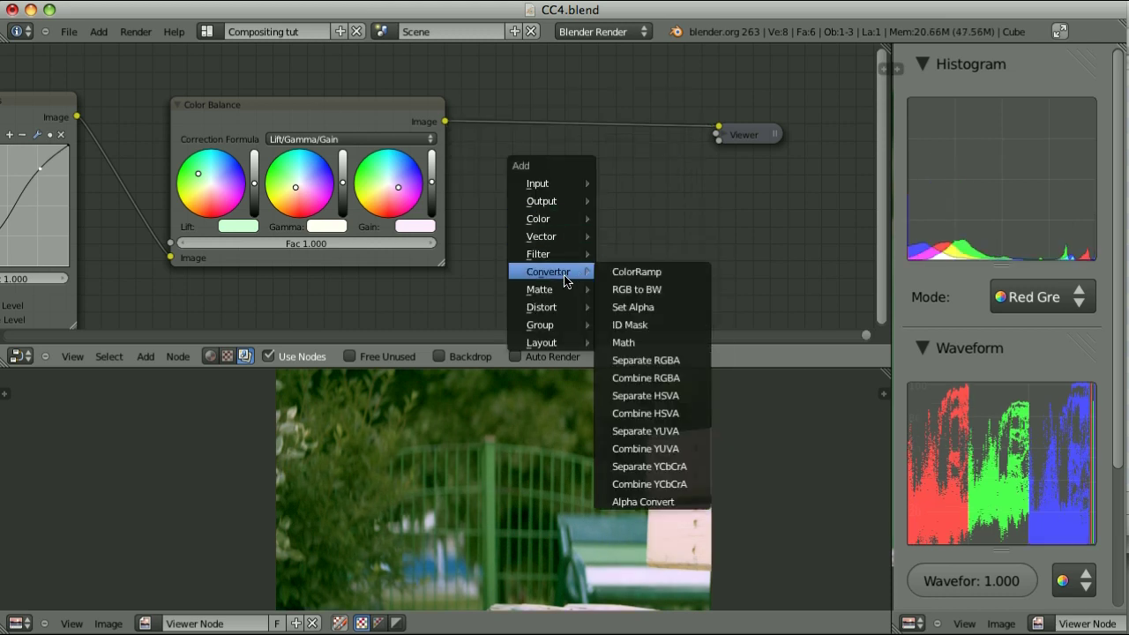
pyautogui.click(628, 270)
pyautogui.click(577, 181)
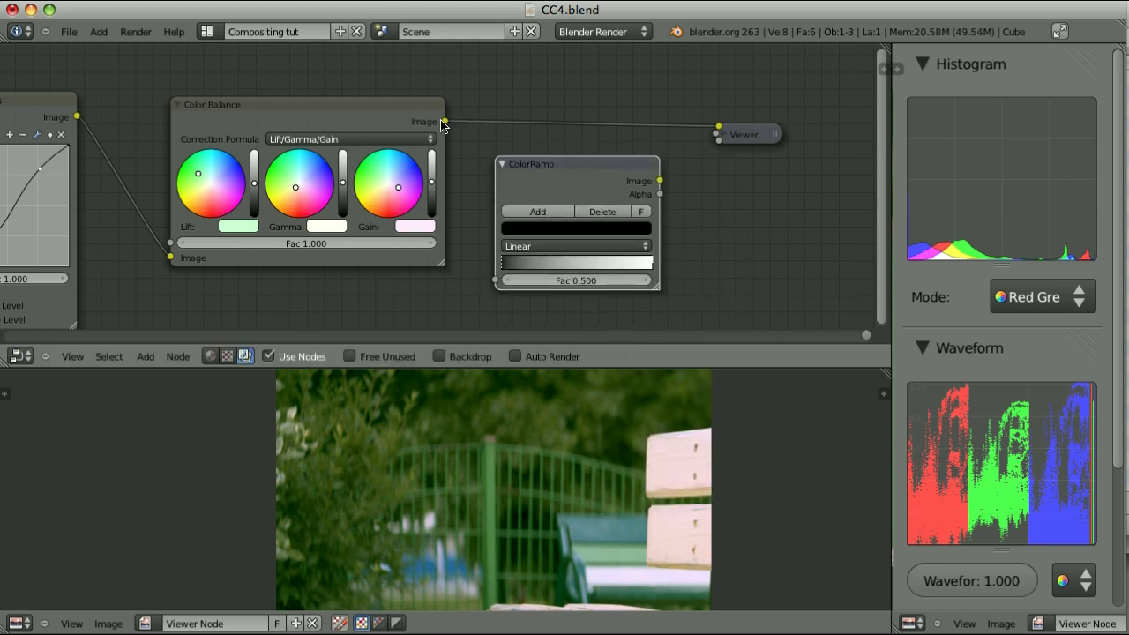
pyautogui.moveTo(443, 123); pyautogui.dragTo(495, 280)
pyautogui.keyDown('ctrl'); pyautogui.keyDown('shift'); pyautogui.click(600, 168); pyautogui.keyUp('shift'); pyautogui.keyUp('ctrl')
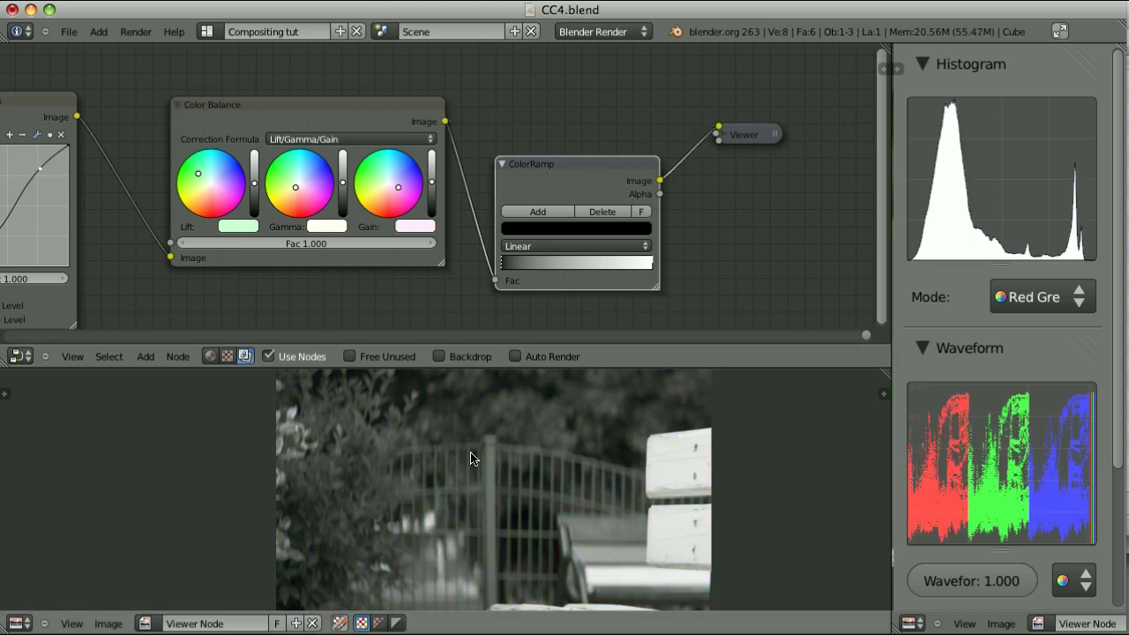
# Set the ColorRamp's black stop to a dark blue with H 0.667, S 0.657 and V 0.08547
pyautogui.click(558, 229)
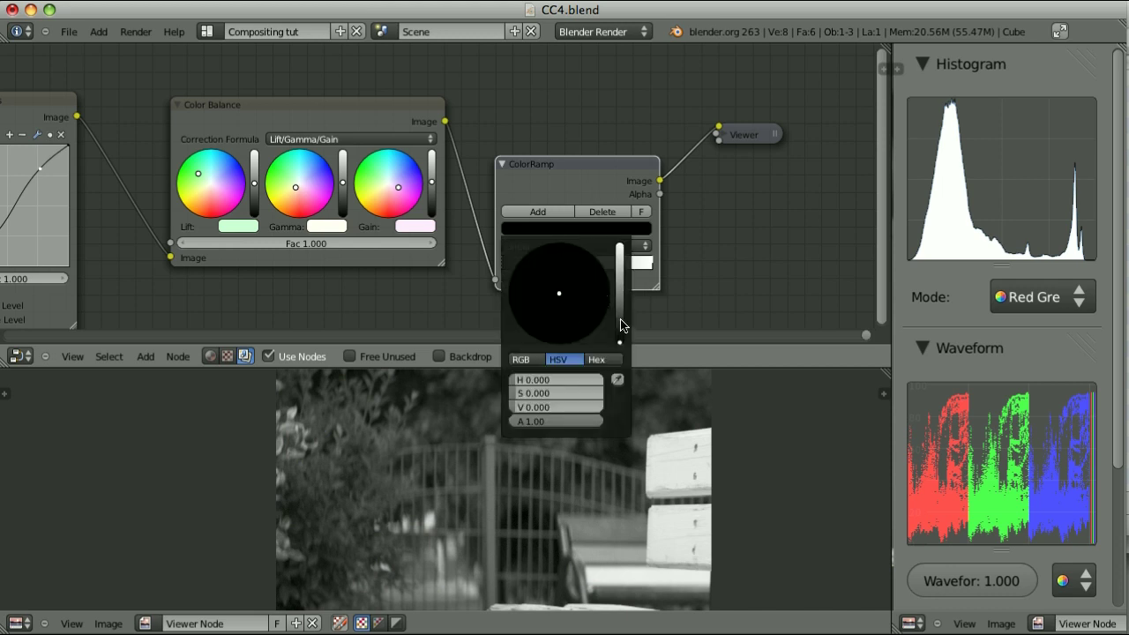
pyautogui.moveTo(621, 325); pyautogui.dragTo(621, 312)
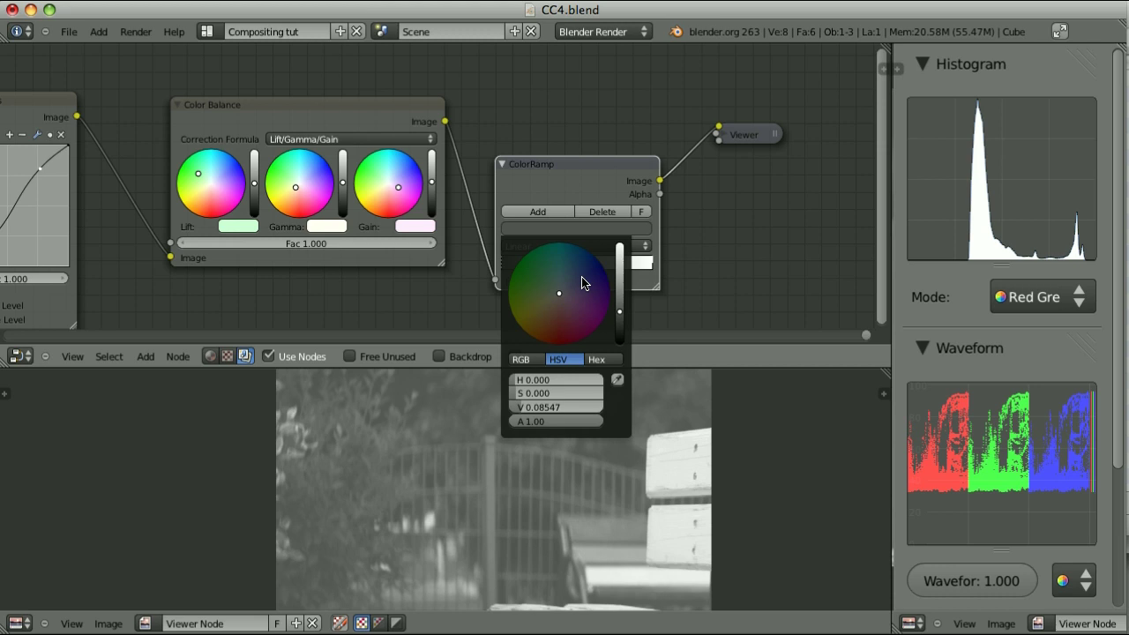
pyautogui.click(584, 281)
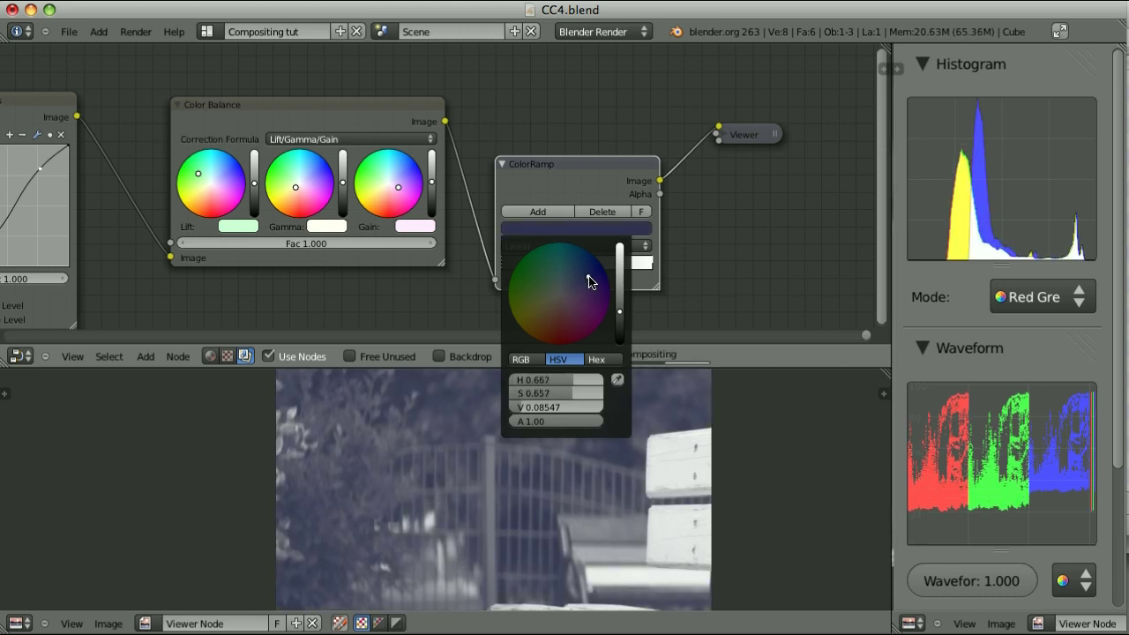
# Set the ColorRamp's white stop to a pale yellow with H 0.114, S 0.550 and V 1.000
pyautogui.click(651, 262)
pyautogui.click(607, 231)
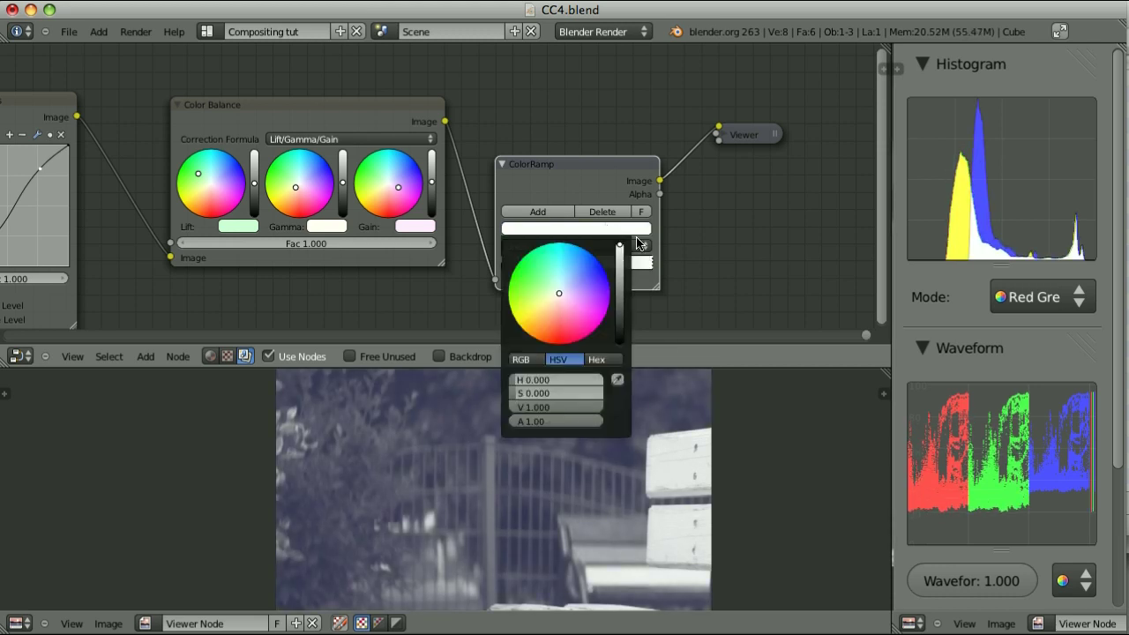
pyautogui.moveTo(555, 290); pyautogui.dragTo(540, 311)
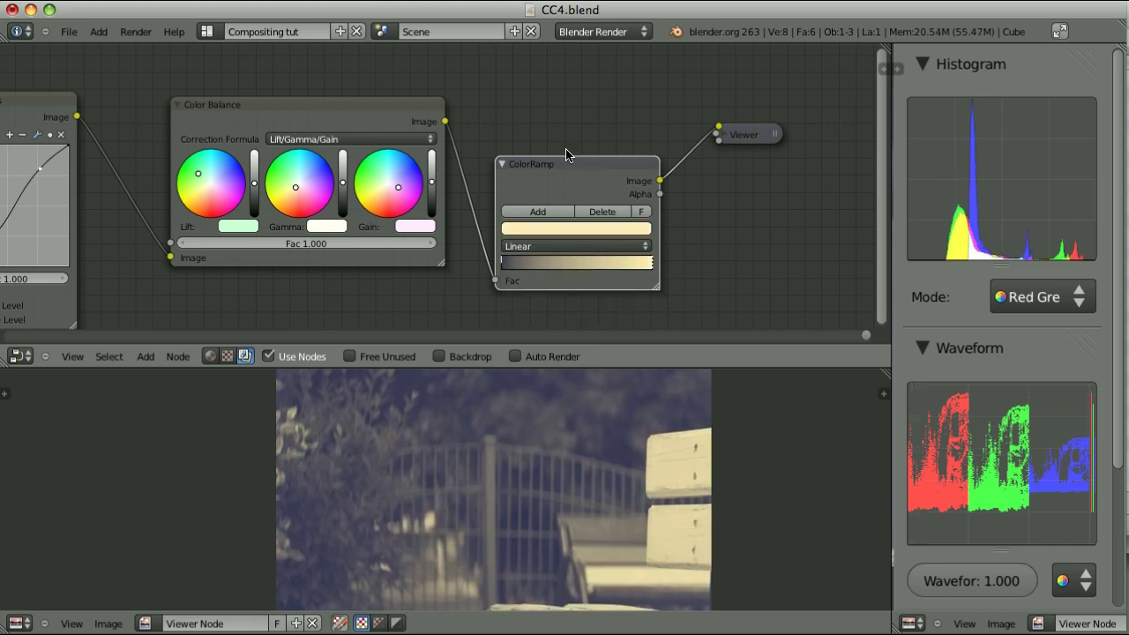
# Send the Color Balance image straight to the Viewer and move the Viewer farther from the ColorRamp
pyautogui.keyDown('ctrl'); pyautogui.keyDown('shift'); pyautogui.click(374, 103); pyautogui.keyUp('shift'); pyautogui.keyUp('ctrl')
pyautogui.press('g')
pyautogui.click(802, 121)
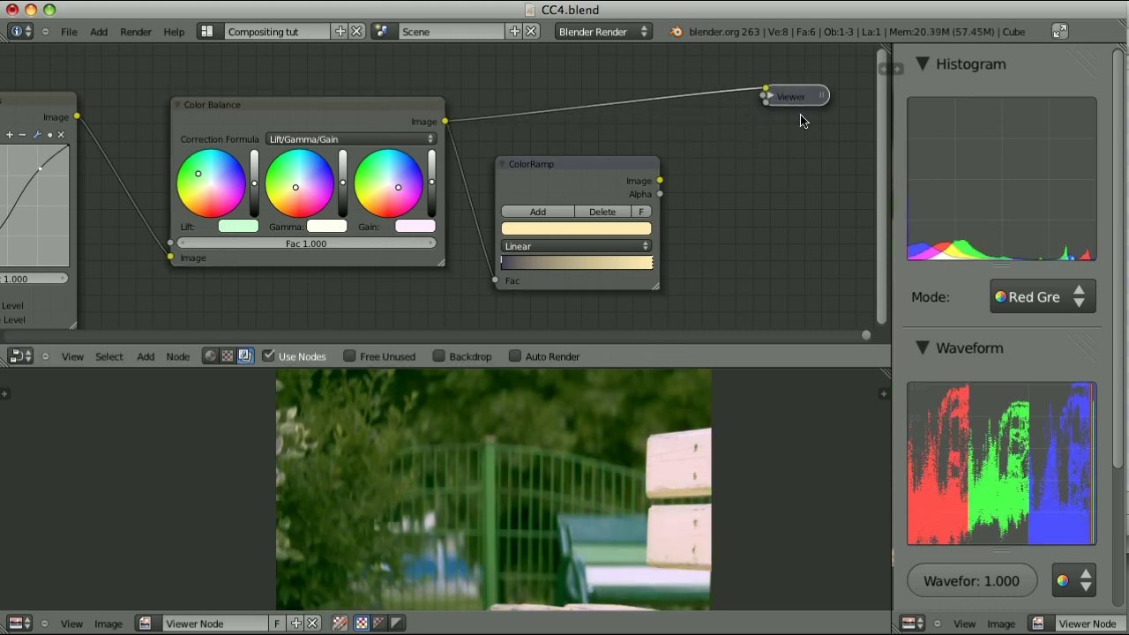
# Add a Mix node beside the ColorRamp and move the ColorRamp below the Color Balance link
pyautogui.hotkey('shift', 'a')
pyautogui.moveTo(737, 120)
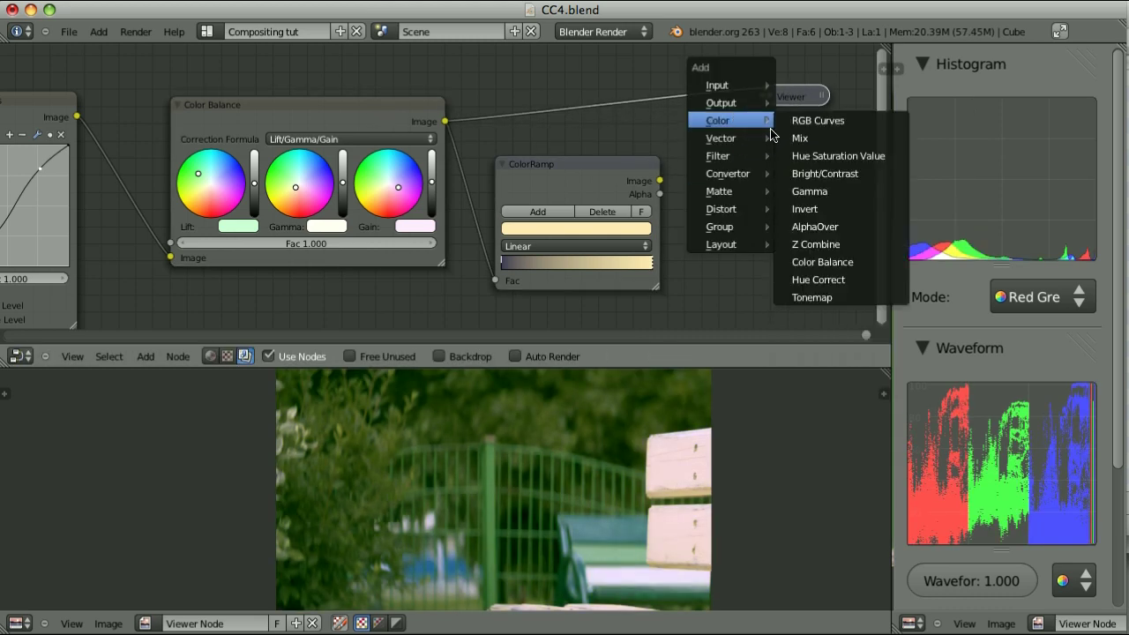
pyautogui.click(799, 142)
pyautogui.click(729, 181)
pyautogui.moveTo(587, 168); pyautogui.dragTo(572, 242)
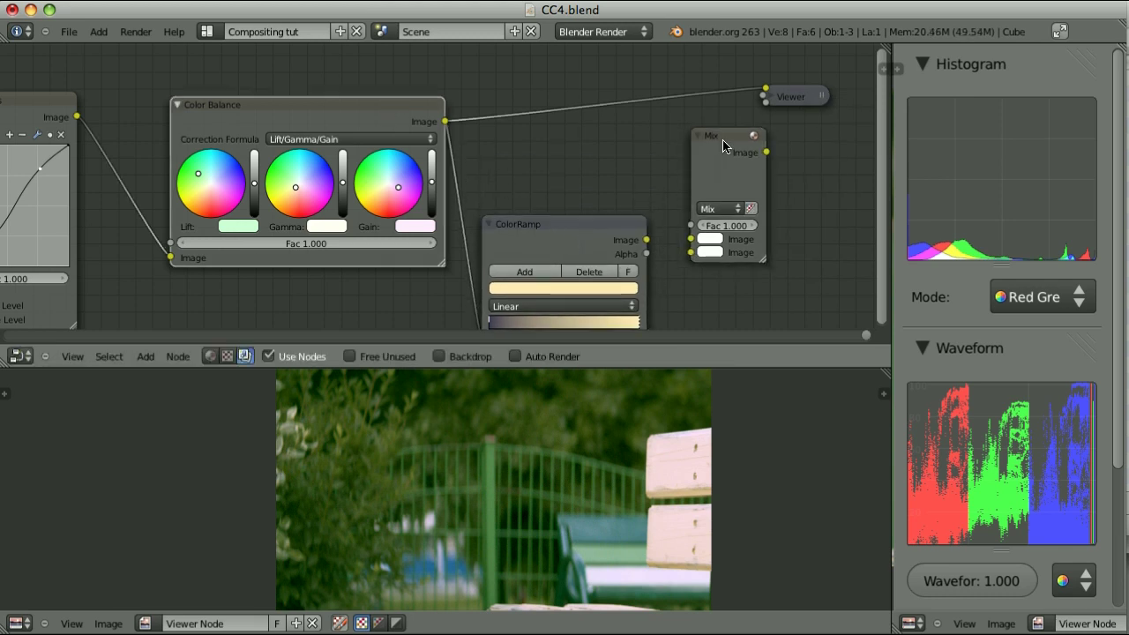
# Link Color Balance to the Mix node's first image input and ColorRamp to its second, and send the Mix output to the Viewer
pyautogui.press('f')
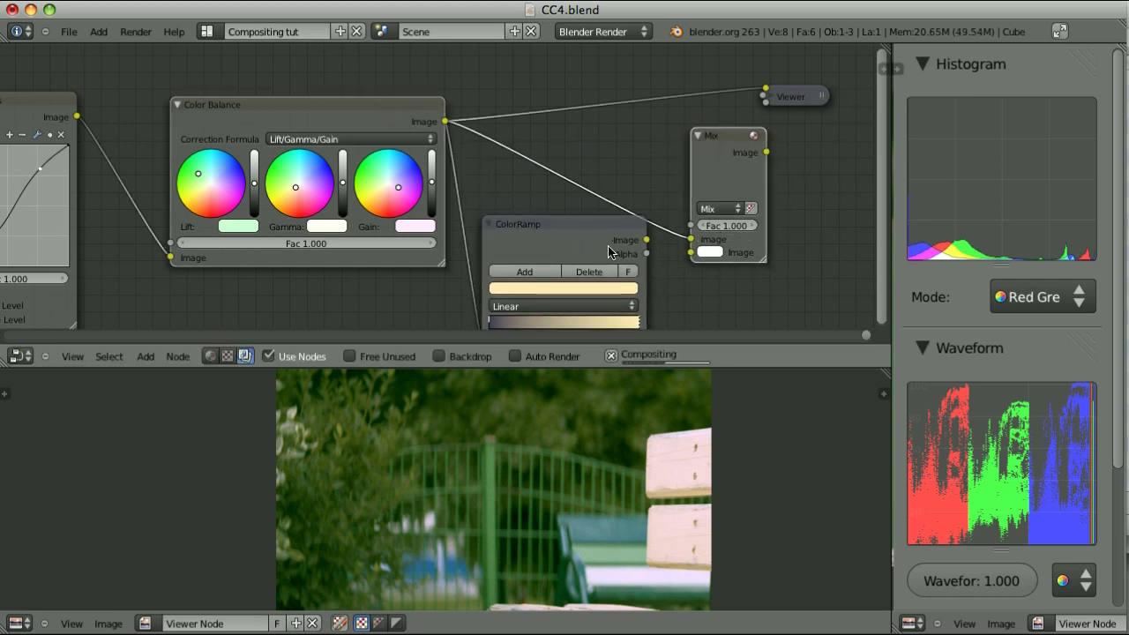
pyautogui.press('f')
pyautogui.moveTo(725, 139); pyautogui.dragTo(671, 88)
pyautogui.keyDown('ctrl'); pyautogui.keyDown('shift'); pyautogui.click(675, 88); pyautogui.keyUp('shift'); pyautogui.keyUp('ctrl')
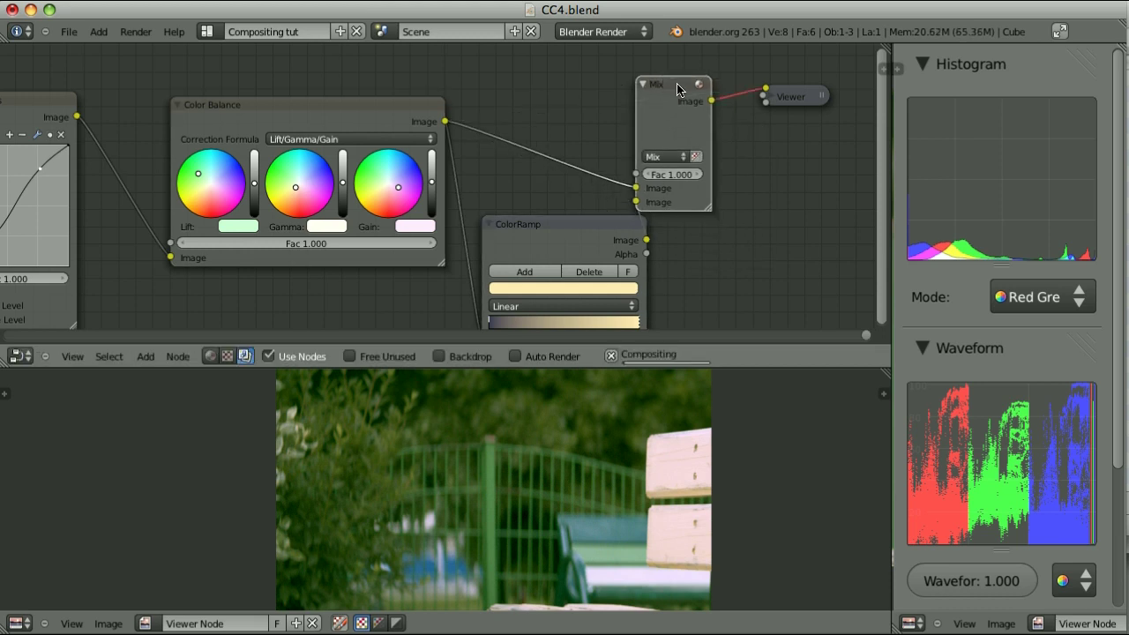
# Set the Mix node's factor to 0.2
pyautogui.click(682, 176)
pyautogui.press('BackSpace')
pyautogui.write('.2')
pyautogui.press('Return')
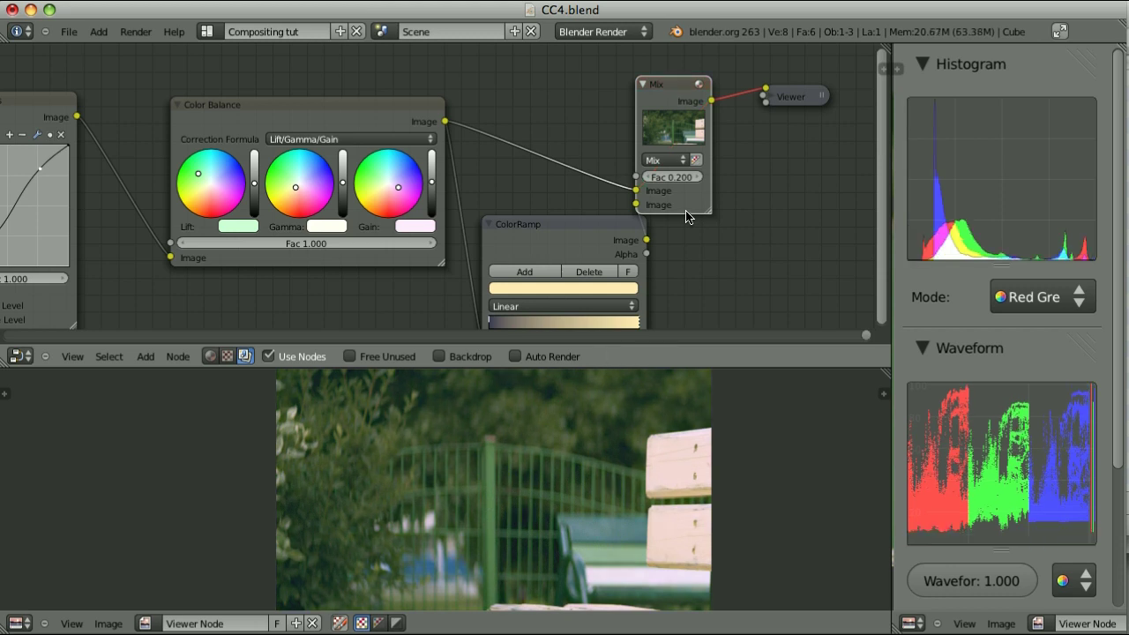
# Move the ColorRamp up beside the Mix node and change its light stop to pink with H 0.849 and S 0.445
pyautogui.moveTo(577, 227); pyautogui.dragTo(553, 189)
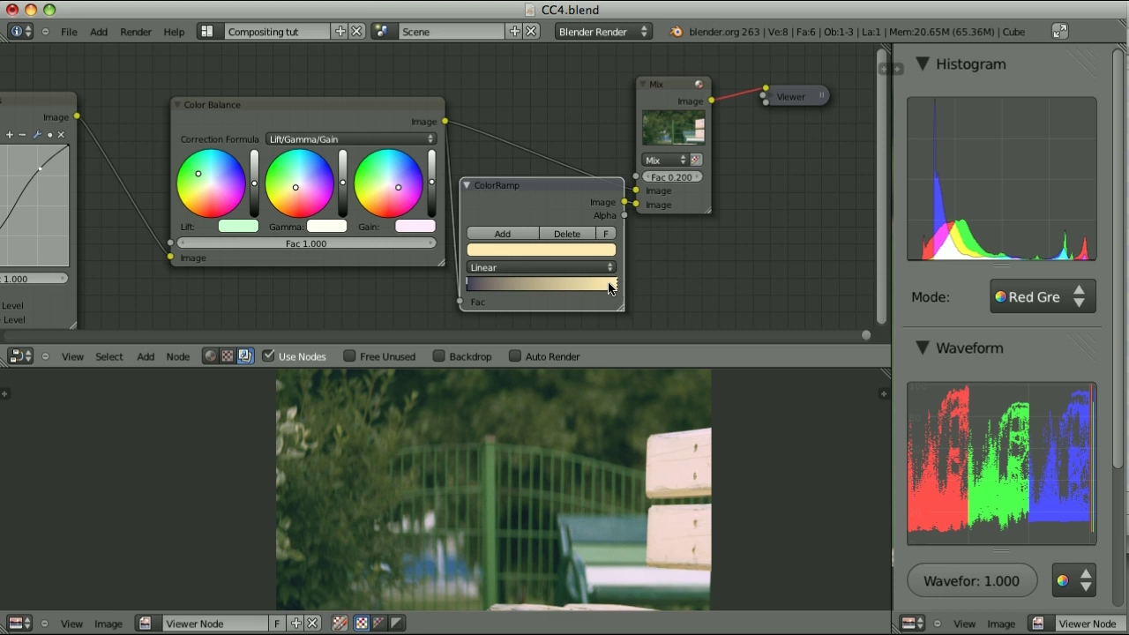
pyautogui.click(559, 251)
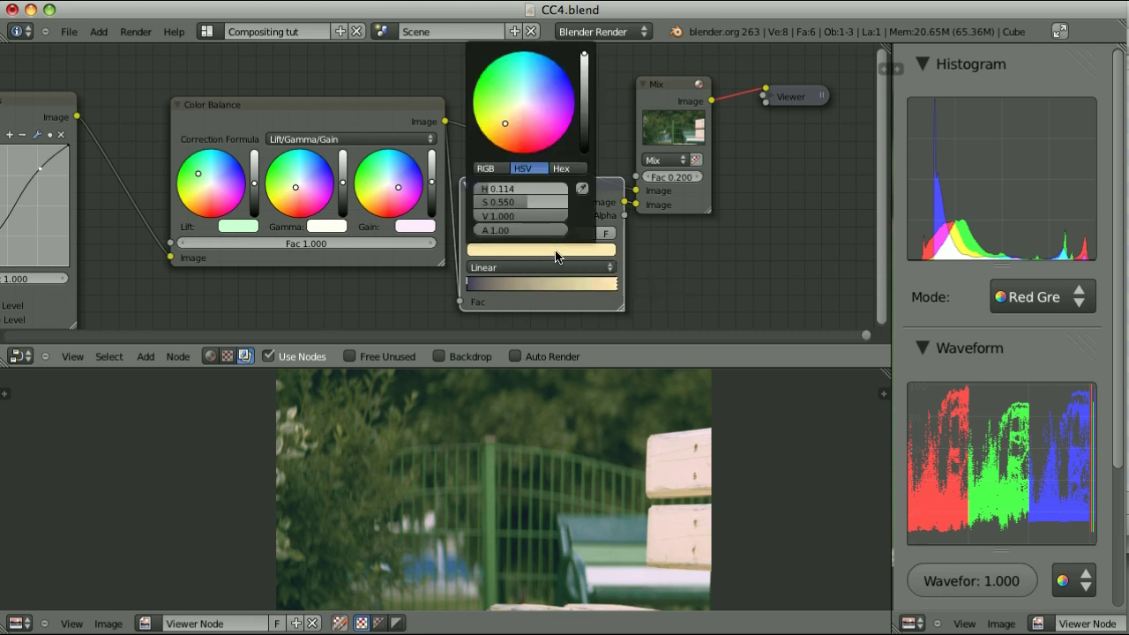
pyautogui.click(539, 113)
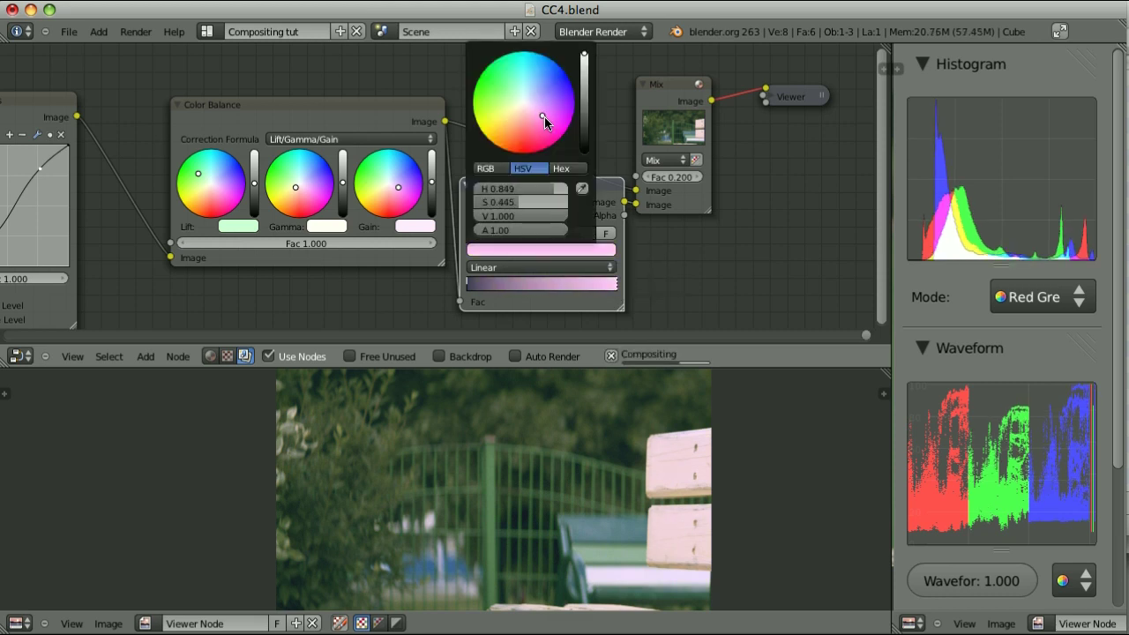
# Change the ColorRamp's dark stop to a green with H 0.344 and S 0.311, and lower its brightness slightly
pyautogui.click(468, 284)
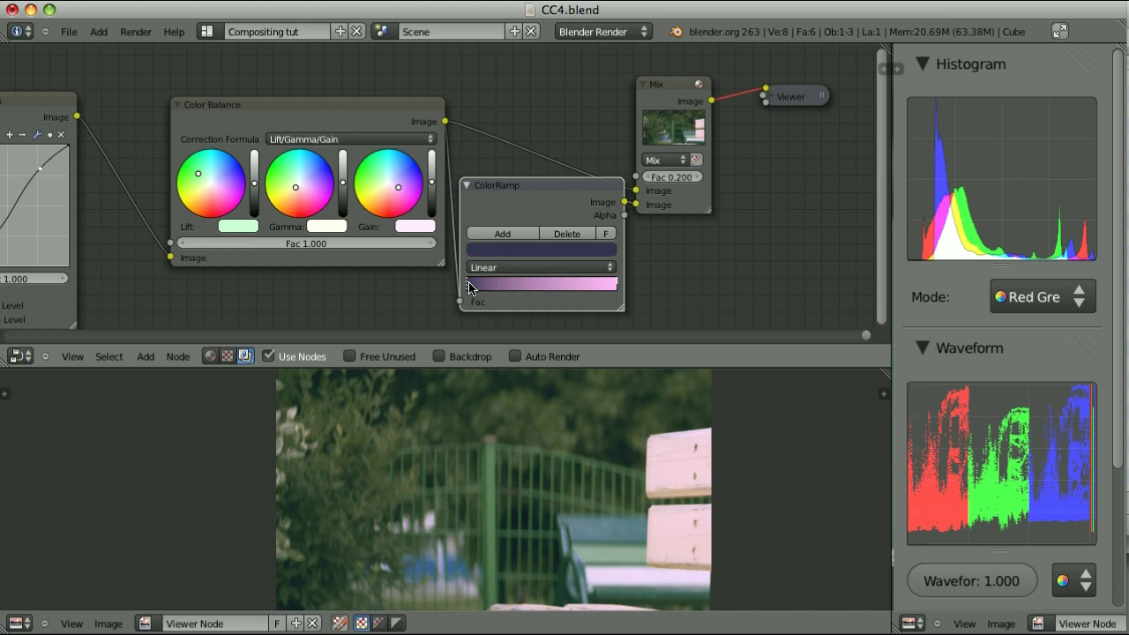
pyautogui.click(506, 251)
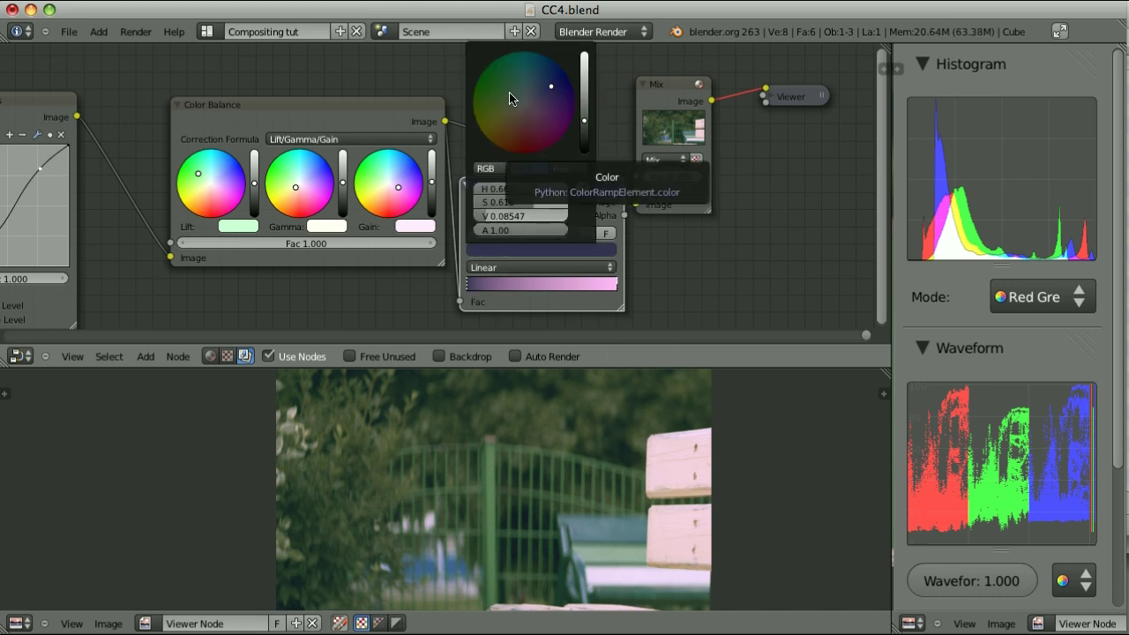
pyautogui.click(510, 94)
pyautogui.click(529, 250)
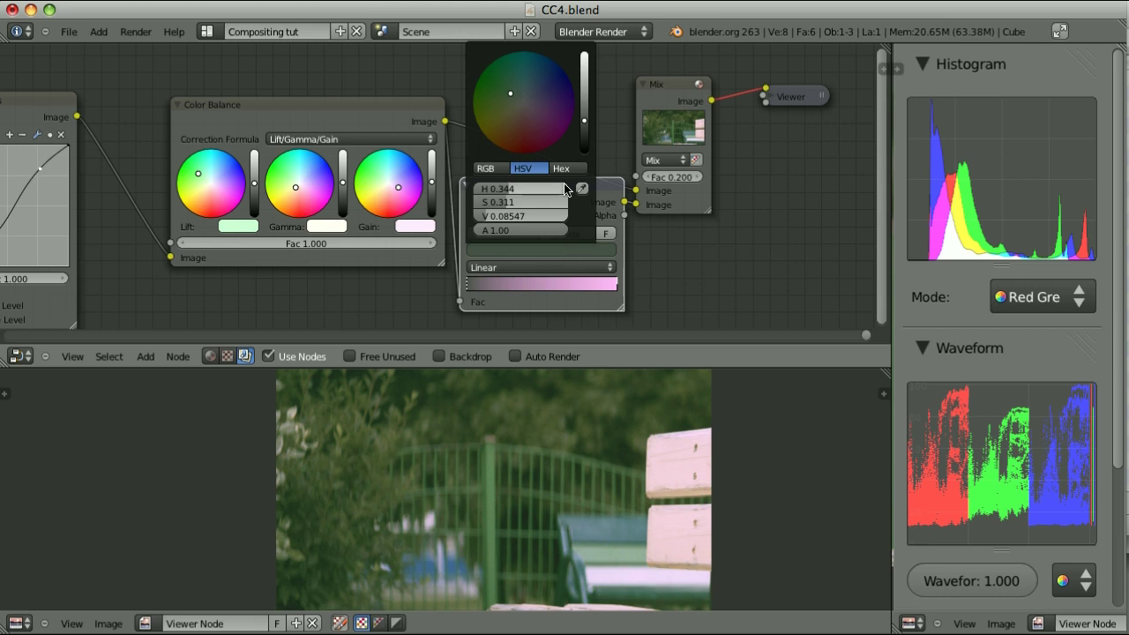
pyautogui.moveTo(582, 121); pyautogui.dragTo(584, 132)
# Try Ease and B-Spline interpolation on the ColorRamp and return it to Linear
pyautogui.click(541, 268)
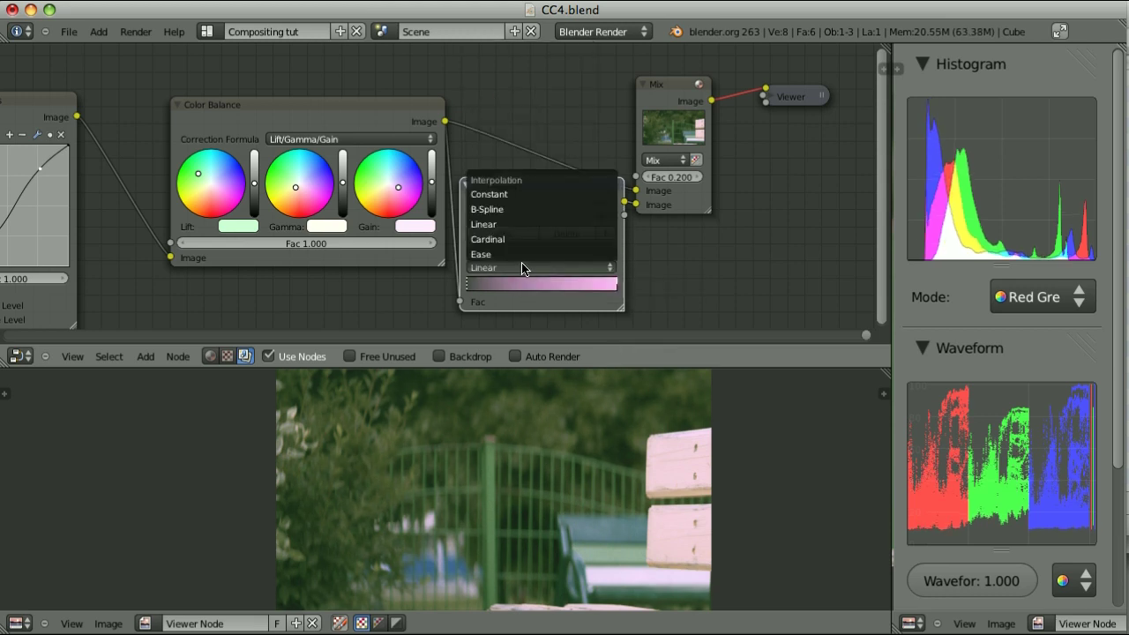
pyautogui.click(513, 255)
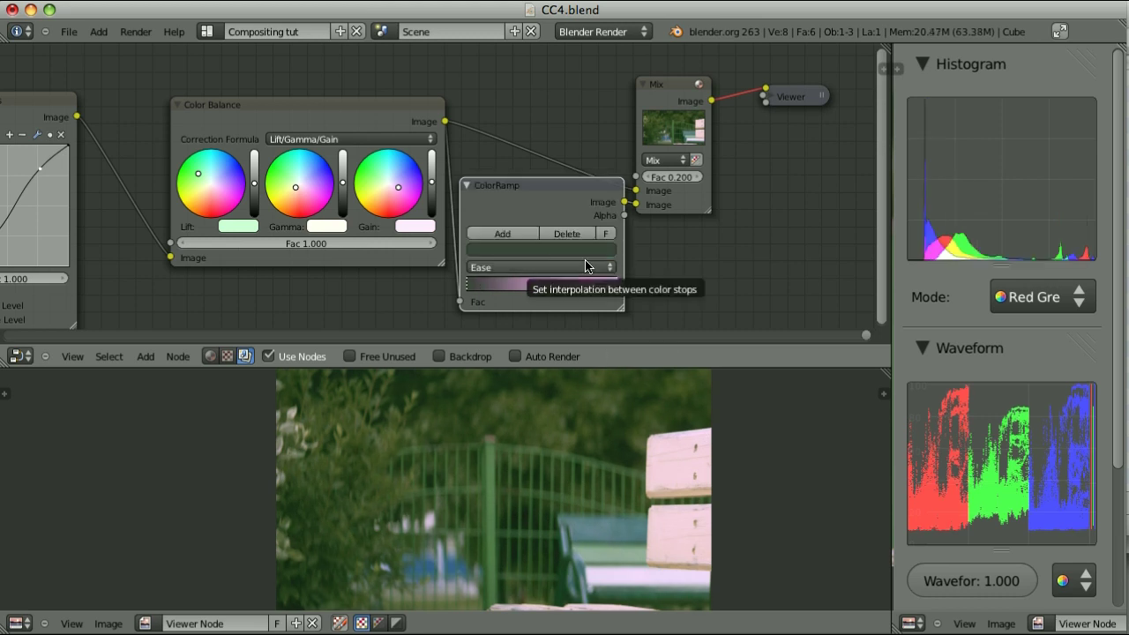
pyautogui.click(536, 268)
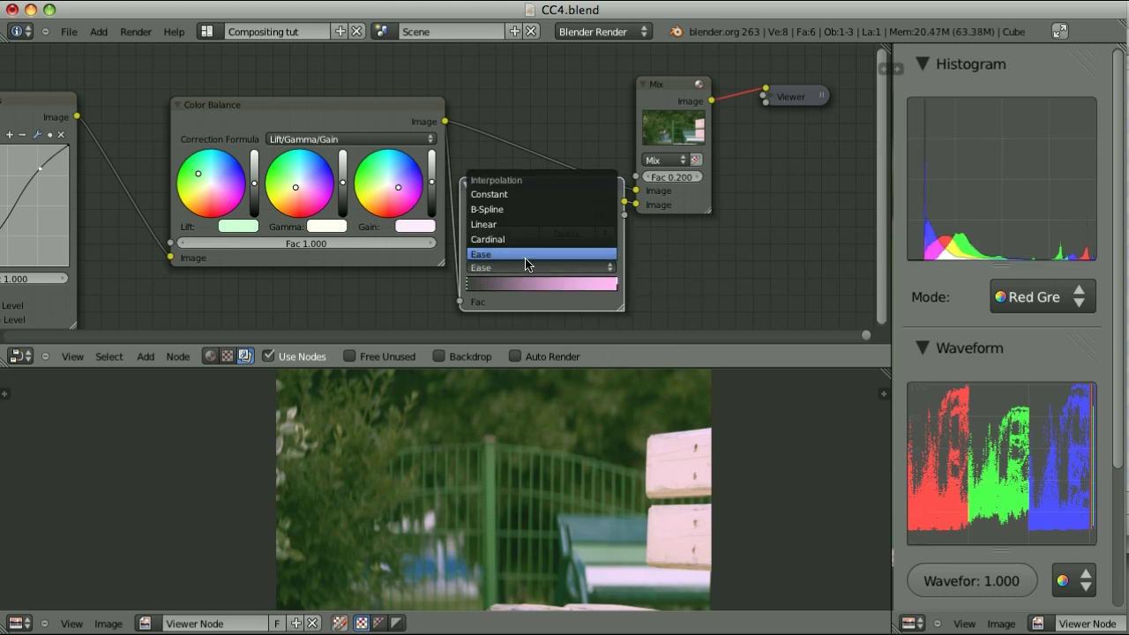
pyautogui.click(517, 211)
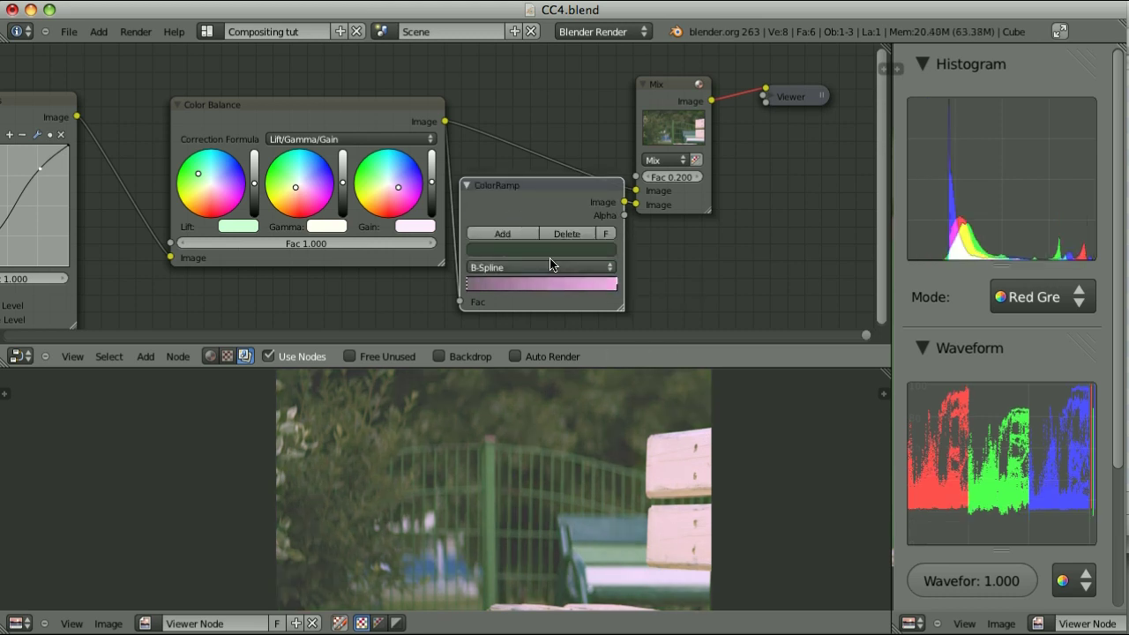
pyautogui.click(554, 267)
pyautogui.click(506, 225)
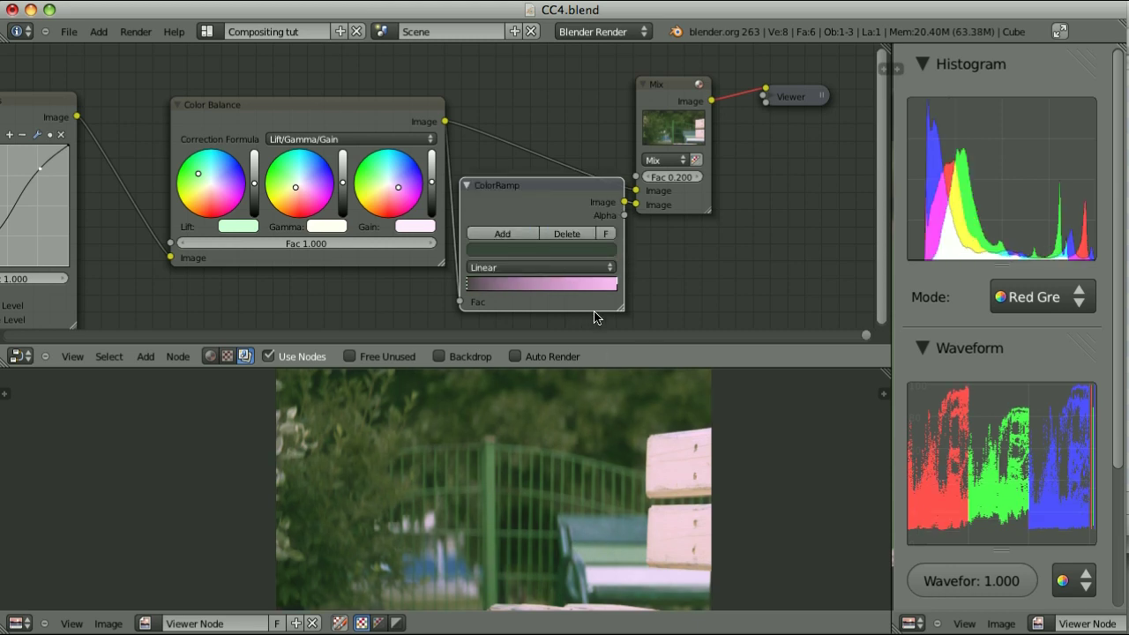
# Delete the Mix and ColorRamp nodes while keeping Color Balance connected to the Viewer
pyautogui.click(672, 93)
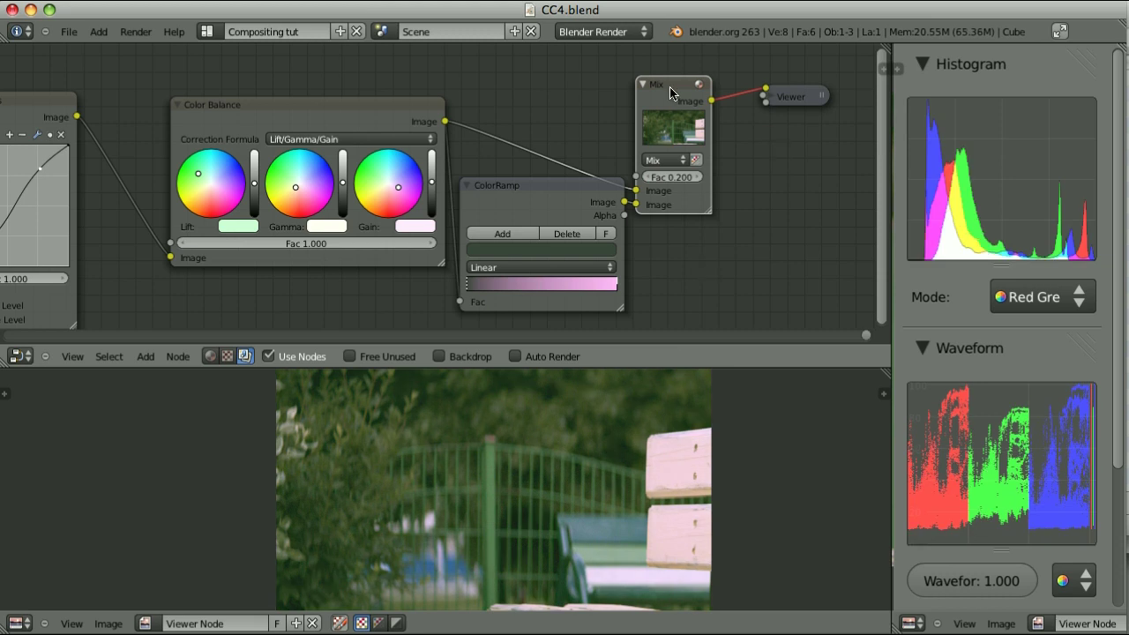
pyautogui.click(529, 192)
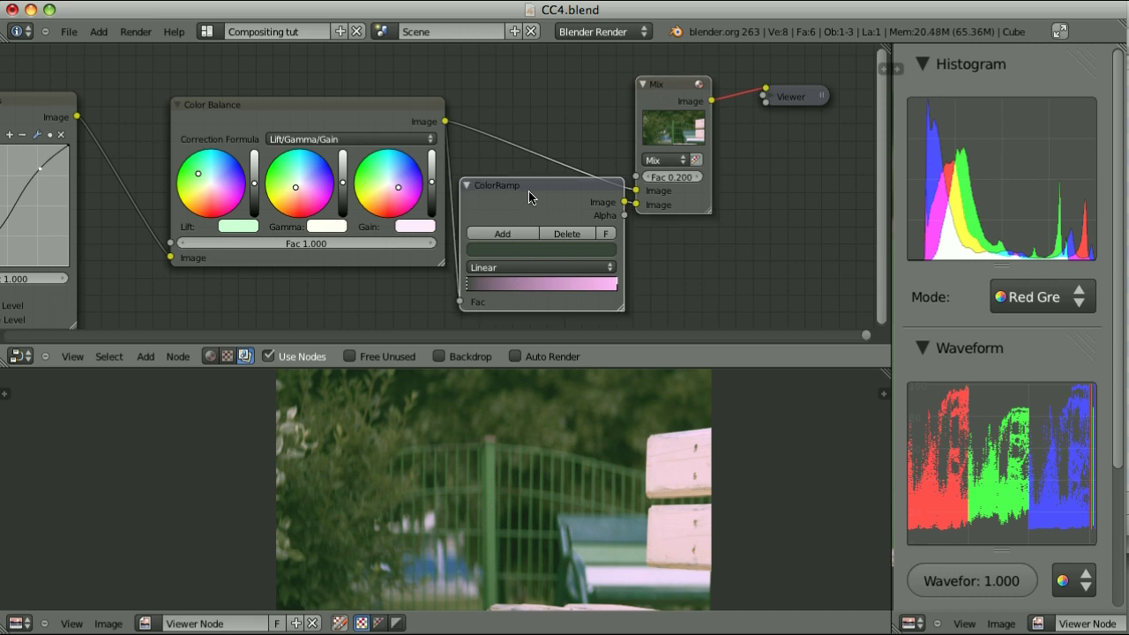
pyautogui.hotkey('ctrl', 'x')
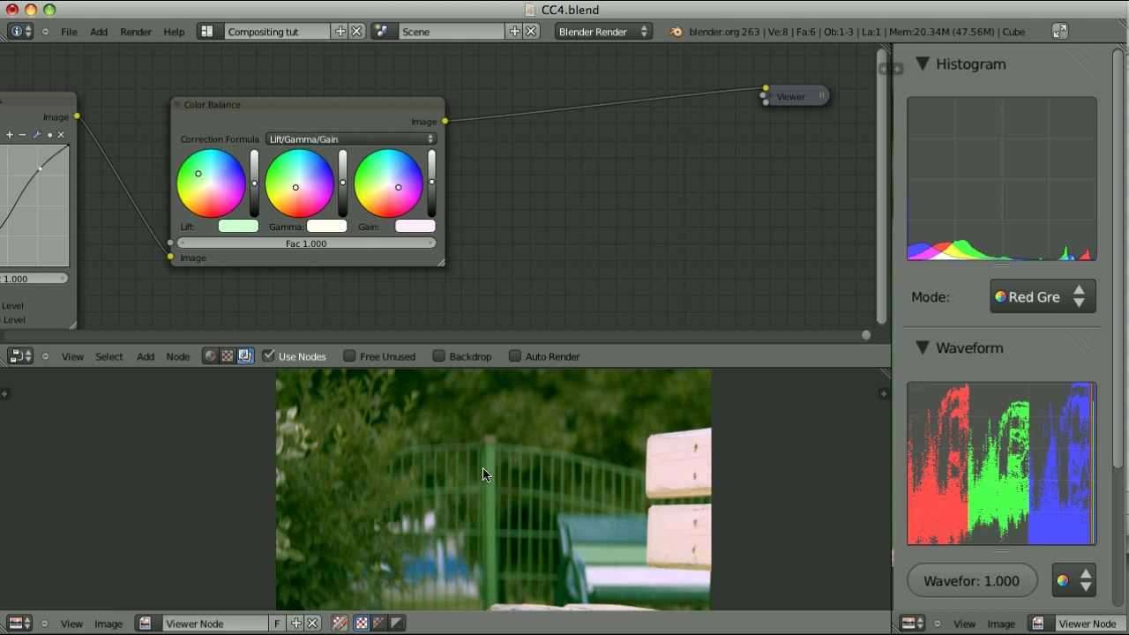
# Insert a Hue Correct node between Color Balance and the Viewer and raise the green point of its hue curve slightly
pyautogui.hotkey('shift', 'a')
pyautogui.moveTo(568, 207)
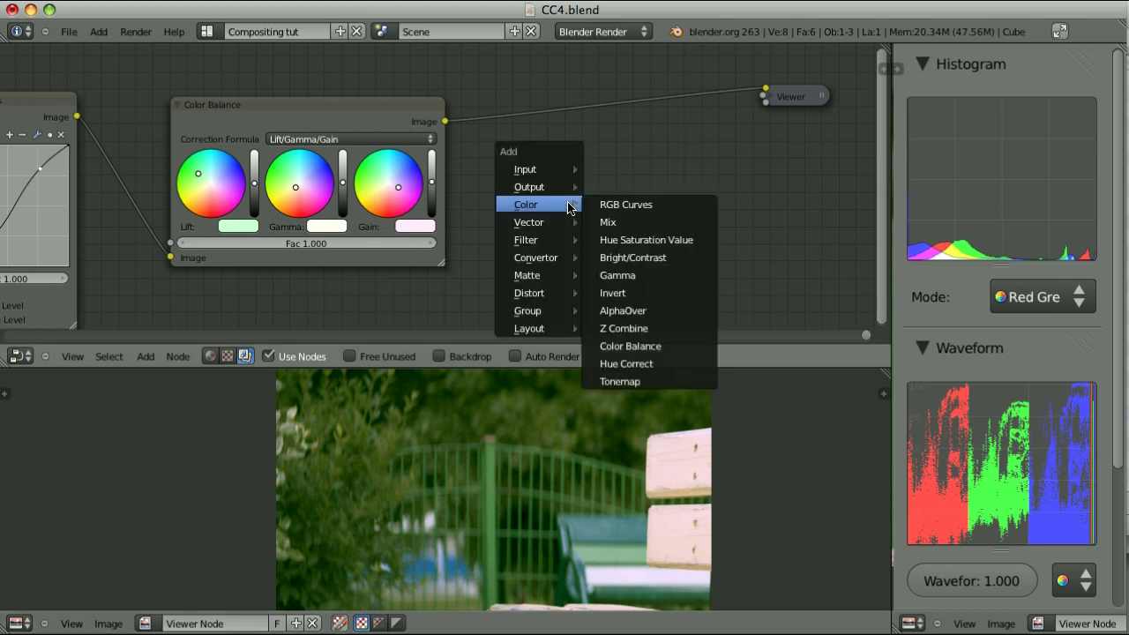
pyautogui.click(643, 365)
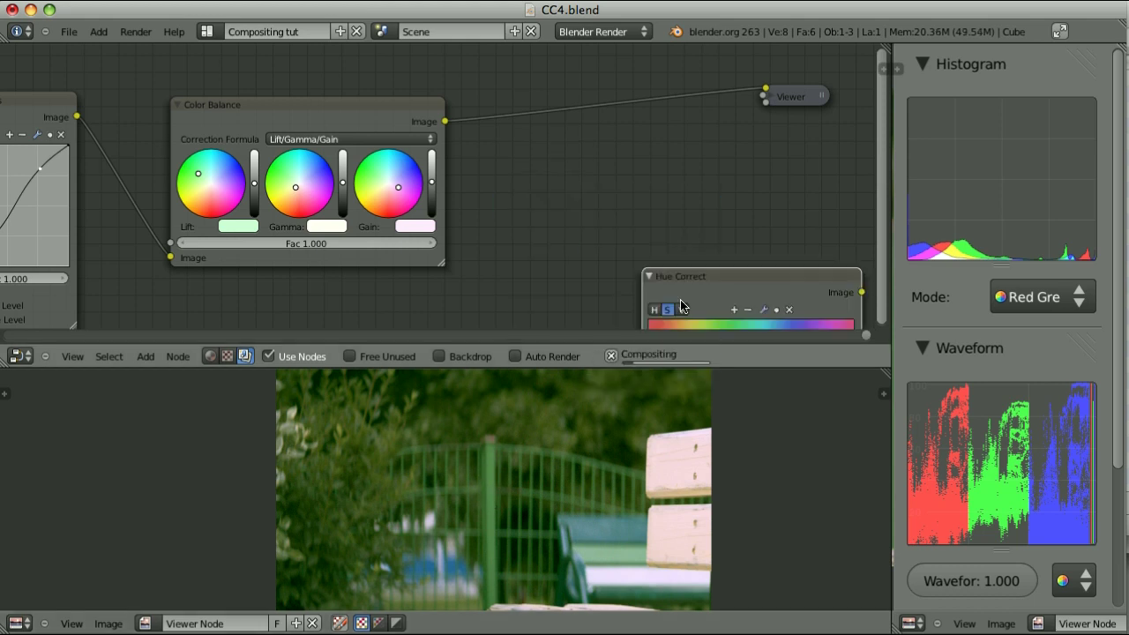
pyautogui.click(588, 63)
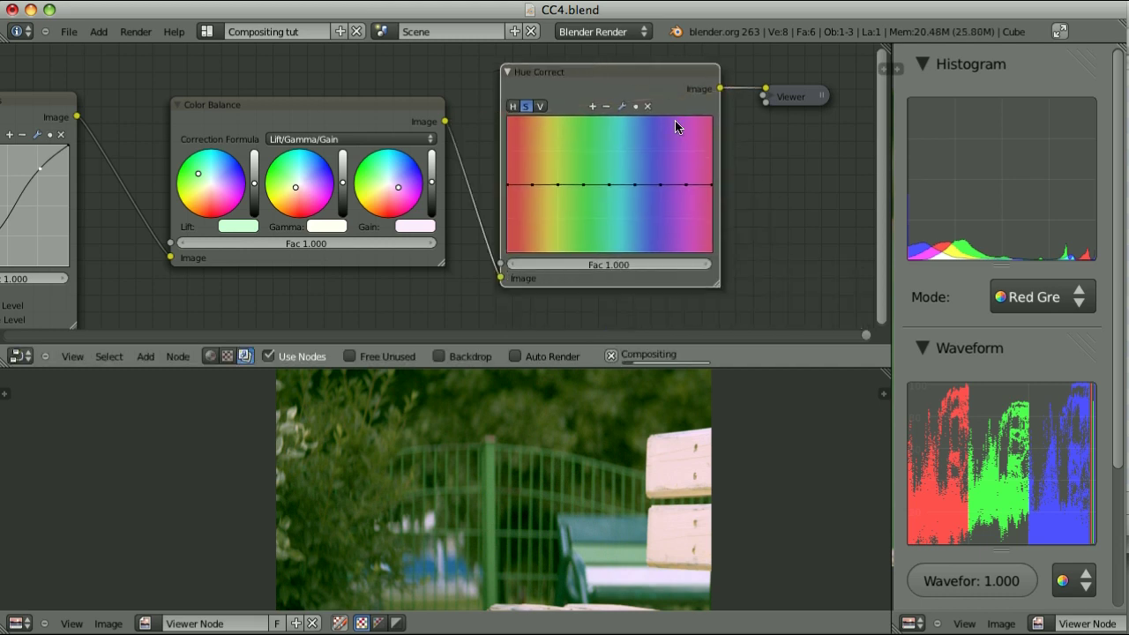
pyautogui.click(511, 107)
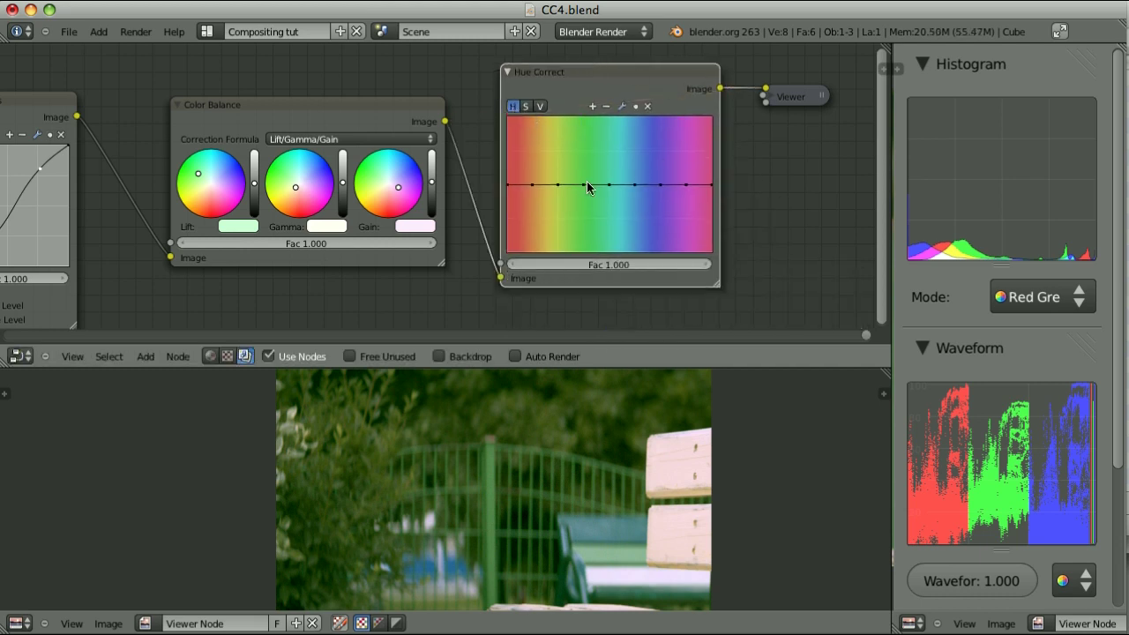
pyautogui.moveTo(584, 184); pyautogui.dragTo(581, 168)
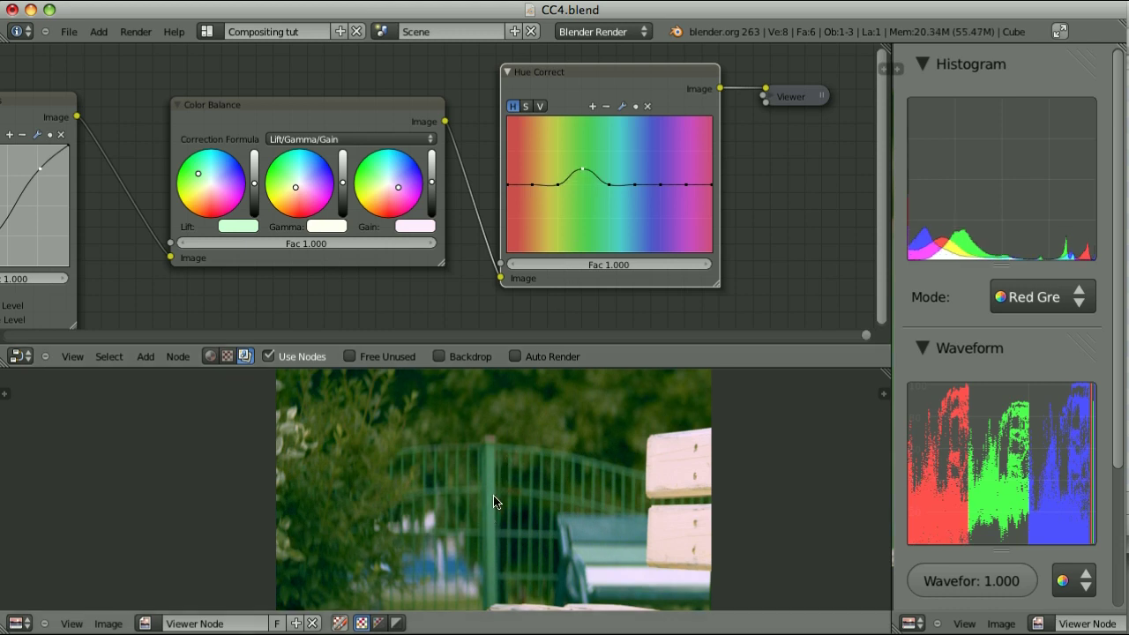
# Insert an RGB Curves node on the link coming out of the piano Image node
pyautogui.scroll(-2, 771, 219)
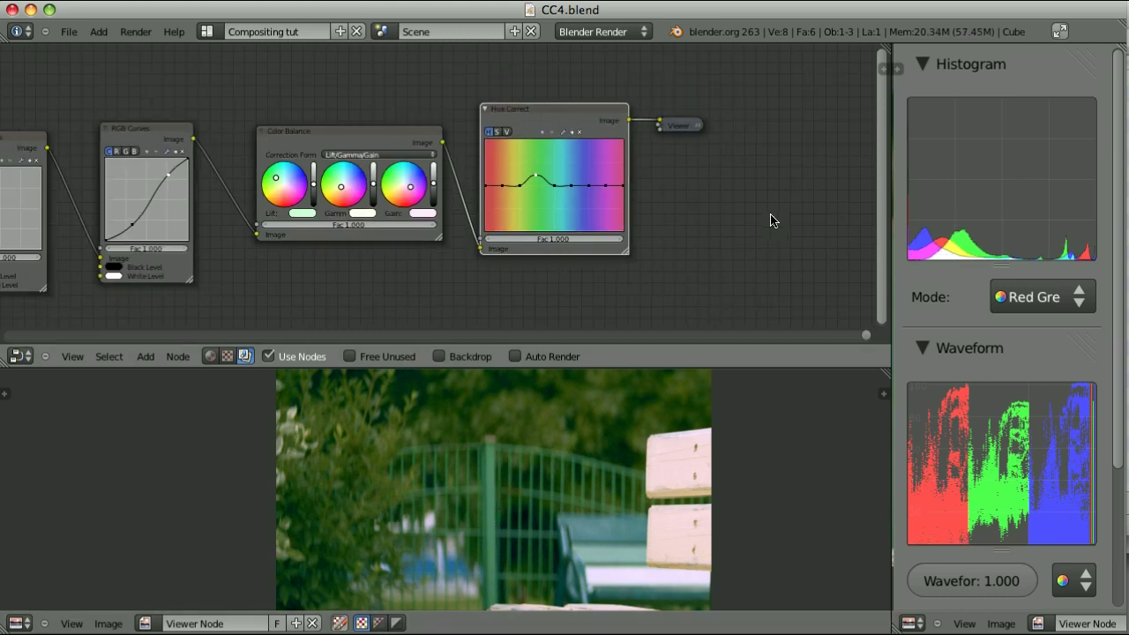
pyautogui.moveTo(546, 270); pyautogui.dragTo(705, 252, button='middle')
pyautogui.scroll(-2, 705, 255)
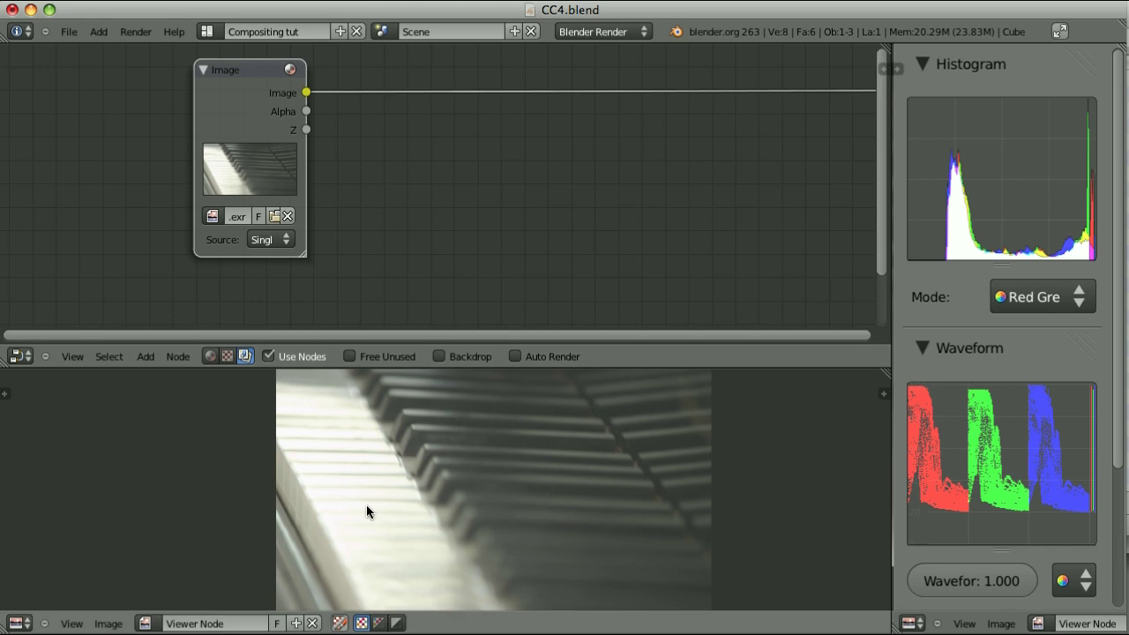
pyautogui.hotkey('shift', 'a')
pyautogui.moveTo(527, 204)
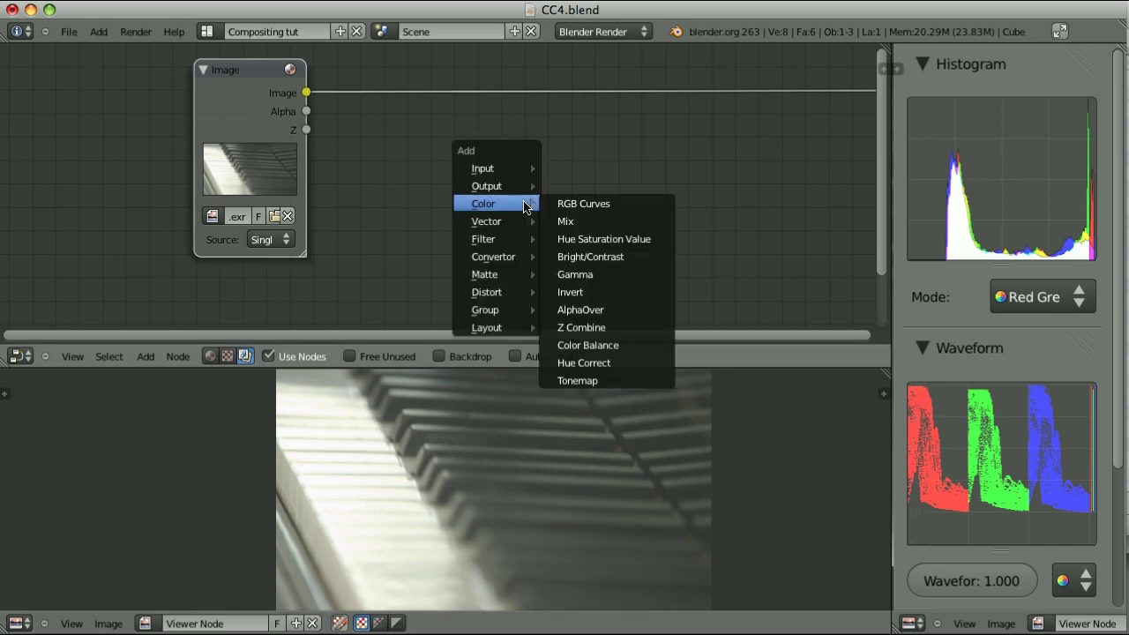
pyautogui.click(597, 204)
pyautogui.click(438, 68)
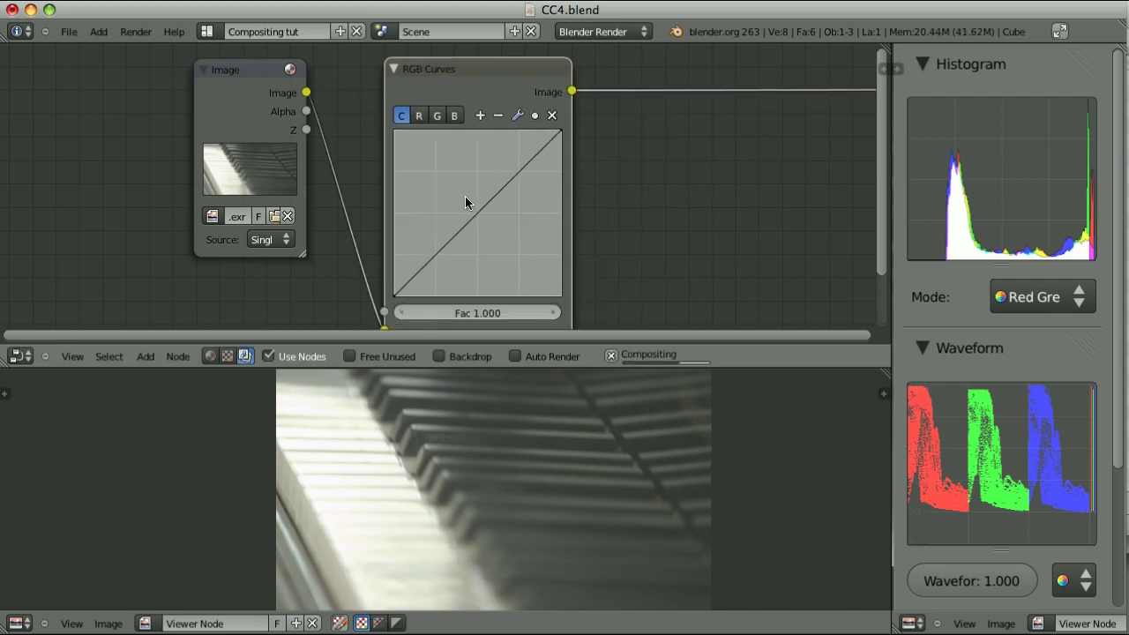
# Sample the RGB Curves node's black level from a dark area of the piano image
pyautogui.scroll(-5, 620, 196)
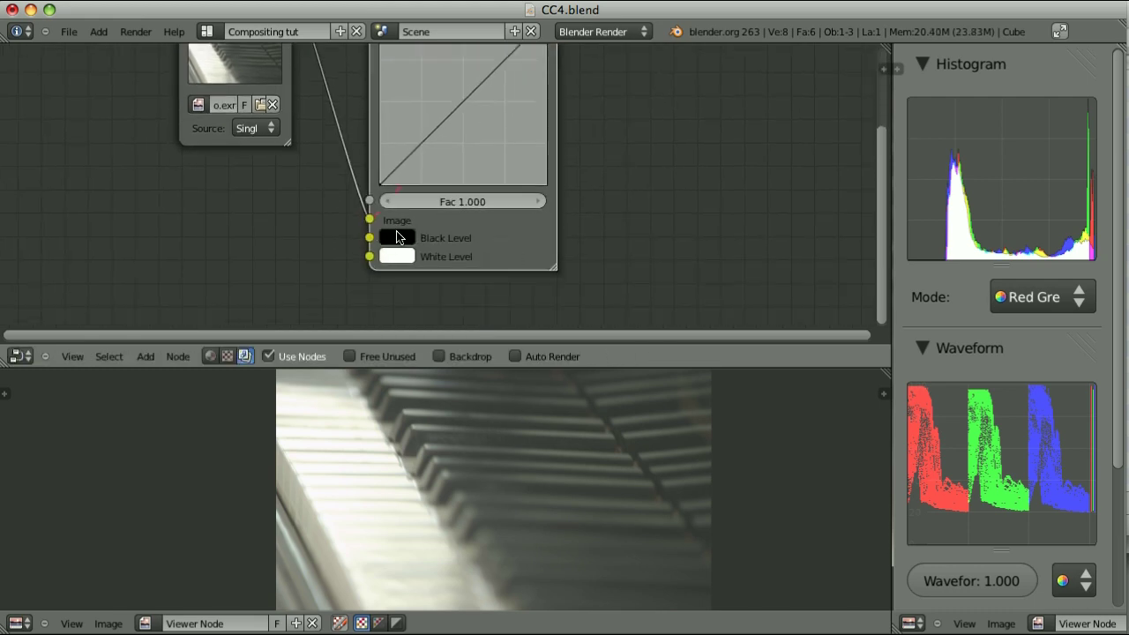
pyautogui.click(398, 237)
pyautogui.click(537, 443)
pyautogui.click(603, 436)
# Sample the RGB Curves node's white level from the bright piano keys
pyautogui.click(398, 256)
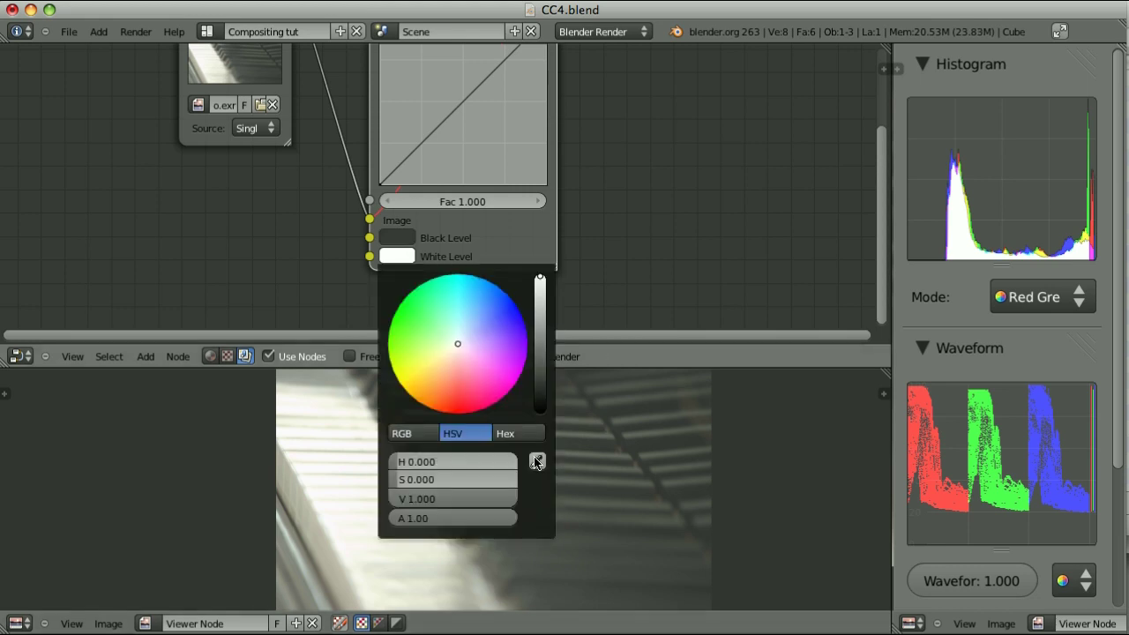
pyautogui.click(537, 461)
pyautogui.click(325, 477)
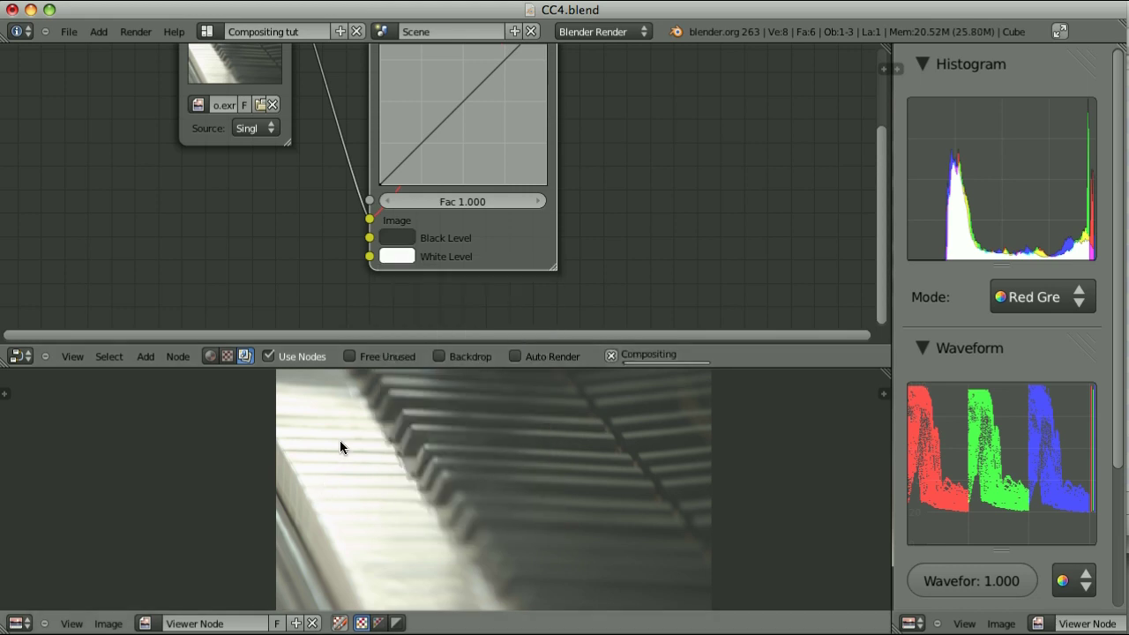
# Lower the RGB Curves node's black level value to about 0.035 and set the white level's green to 0.958
pyautogui.click(397, 238)
pyautogui.click(539, 372)
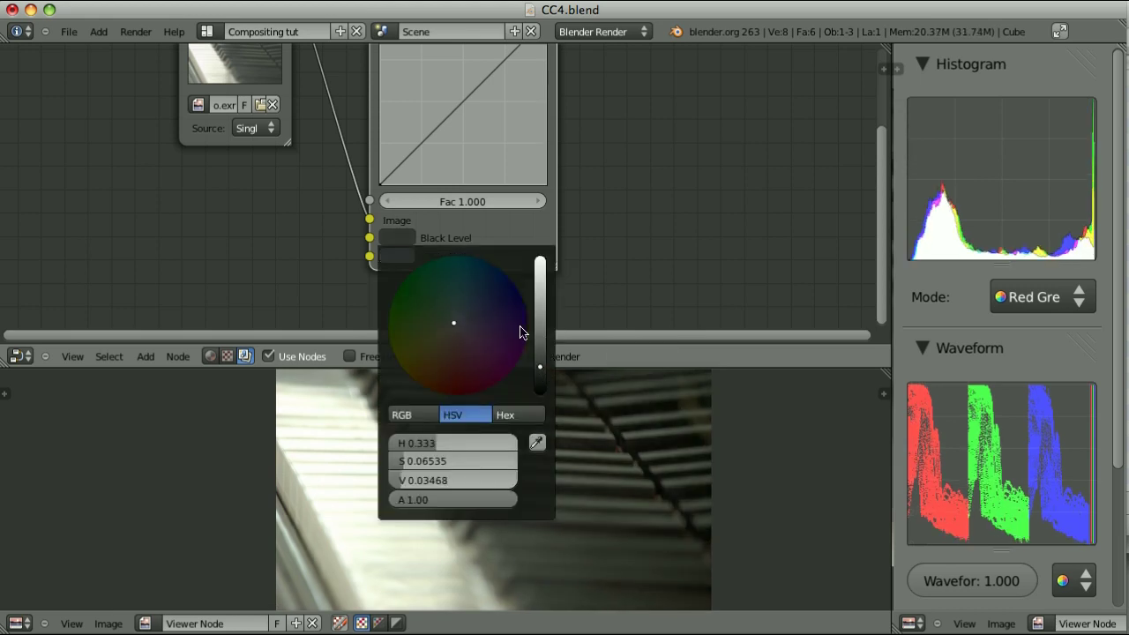
pyautogui.click(393, 256)
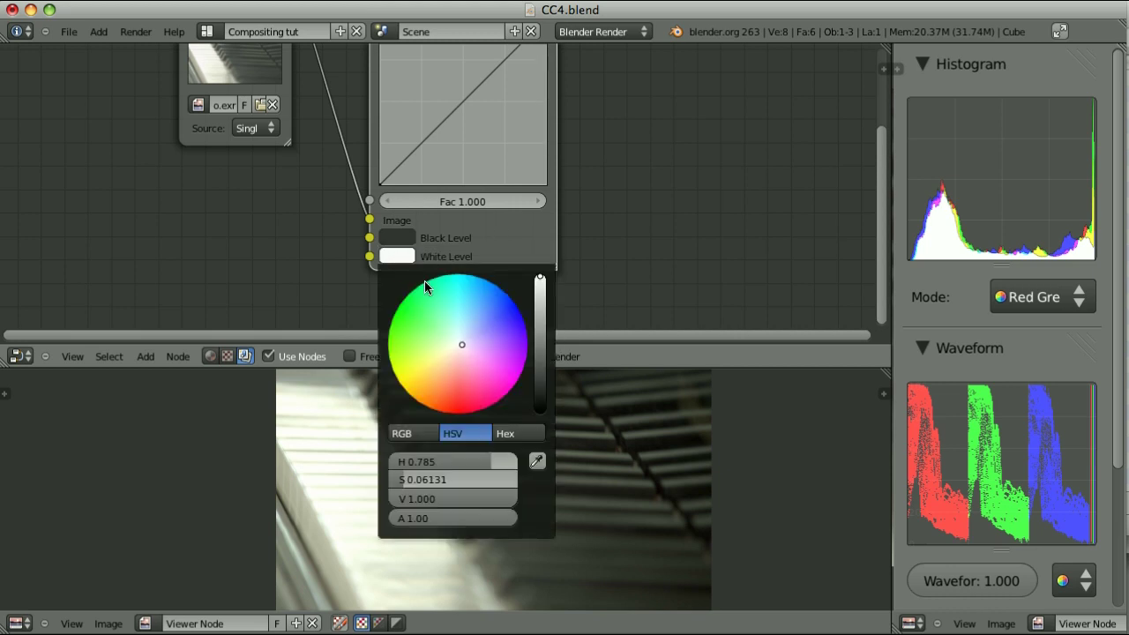
pyautogui.moveTo(519, 497); pyautogui.dragTo(617, 461)
pyautogui.click(405, 434)
pyautogui.moveTo(516, 480); pyautogui.dragTo(503, 481)
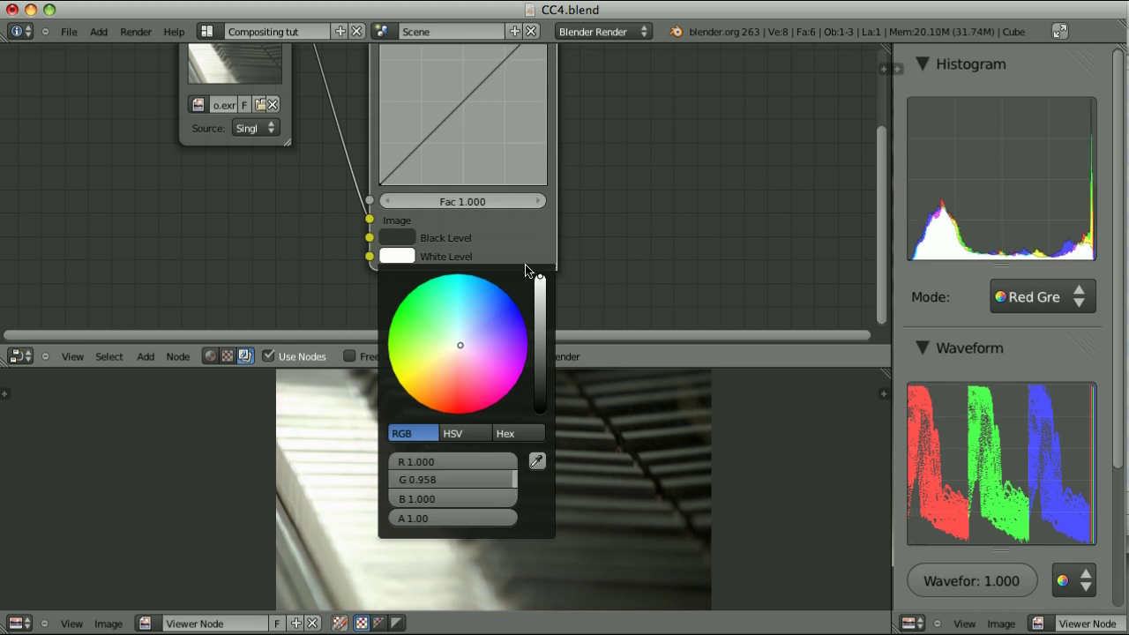
# Pull the lower part of the combined RGB curve down to darken the piano image's shadows
pyautogui.moveTo(529, 245)
pyautogui.mouseDown(button='middle')
pyautogui.moveTo(610, 133)
pyautogui.moveTo(529, 226)
pyautogui.mouseUp(button='middle')
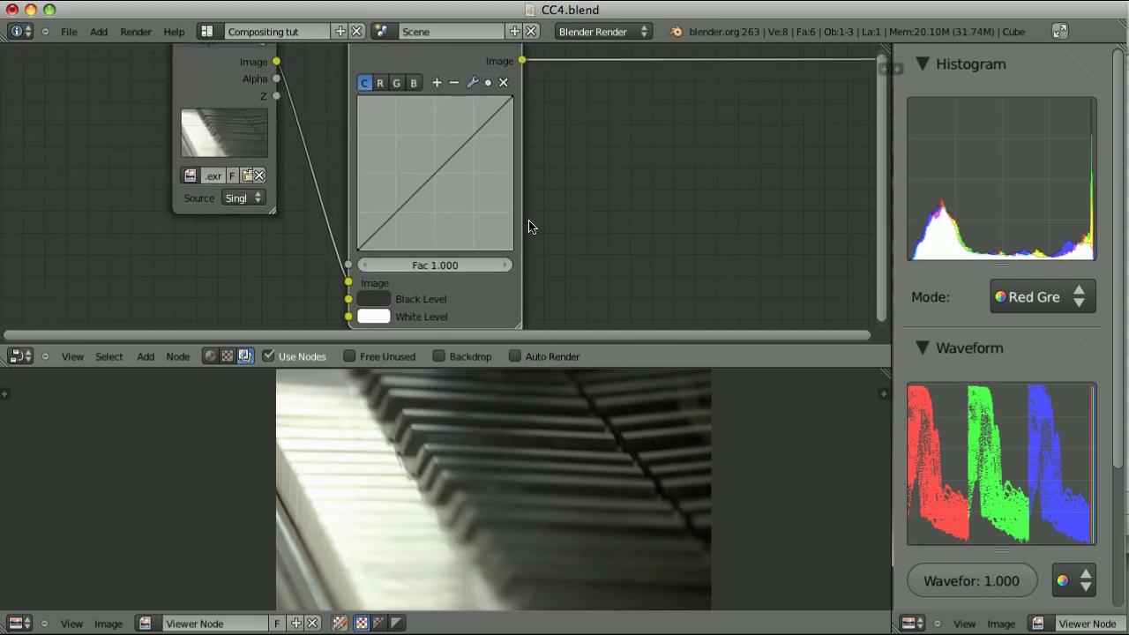
pyautogui.moveTo(398, 216); pyautogui.dragTo(417, 220)
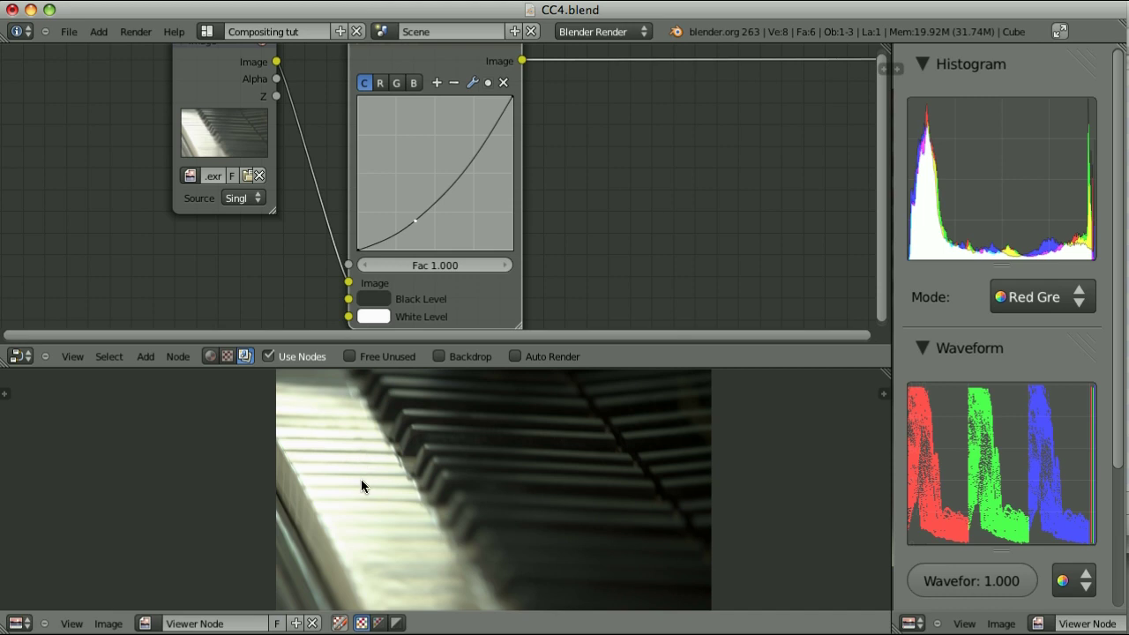
# Add a Color Balance node and insert it on the link coming out of the RGB Curves node
pyautogui.moveTo(660, 232); pyautogui.dragTo(486, 241, button='middle')
pyautogui.hotkey('shift', 'a')
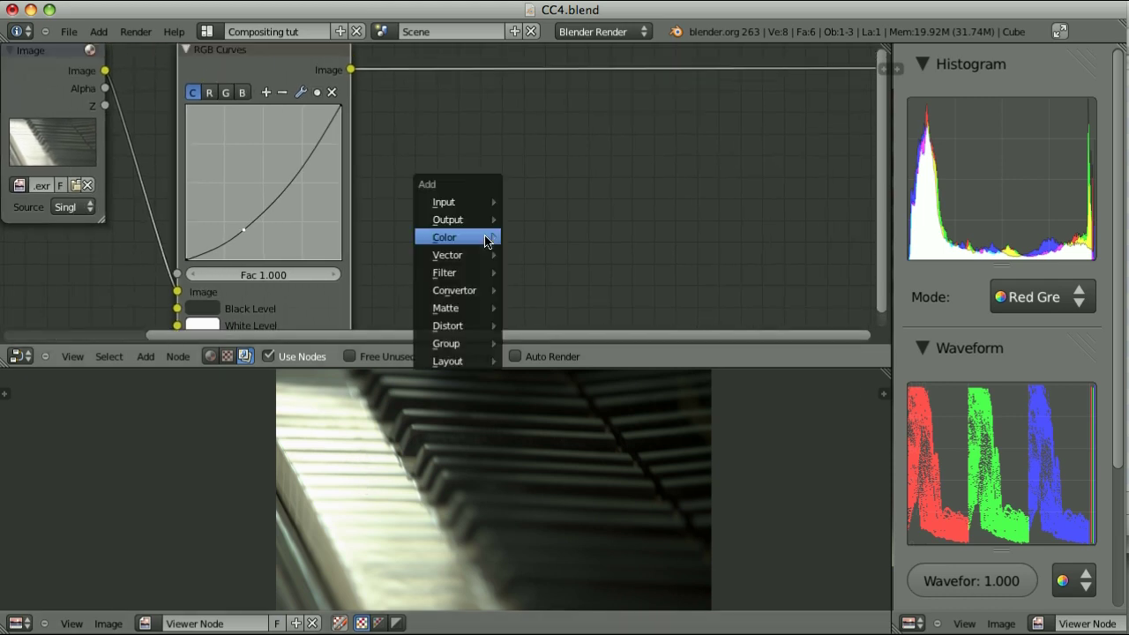
pyautogui.moveTo(486, 238)
pyautogui.click(574, 385)
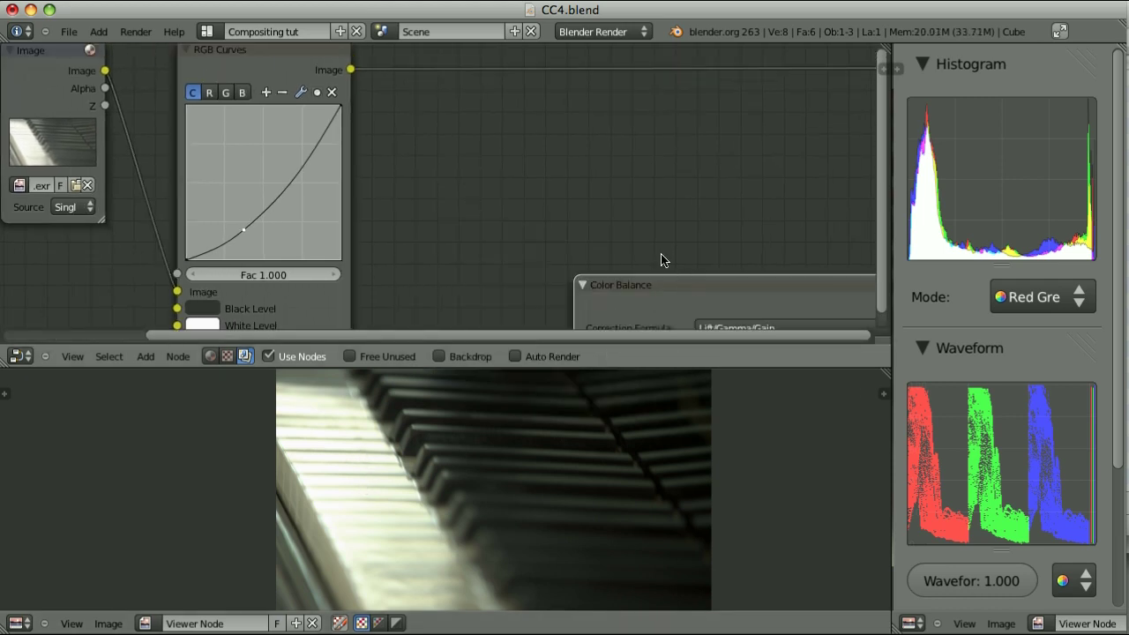
pyautogui.click(530, 64)
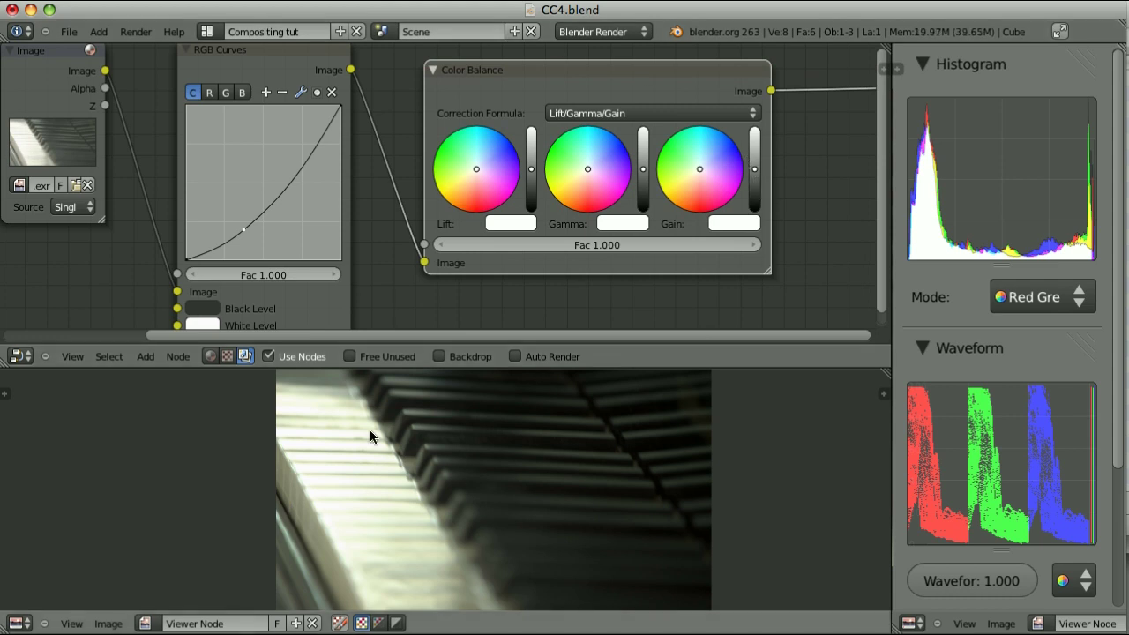
# Shift the Color Balance gain toward blue and slightly lower its brightness
pyautogui.scroll(5, 649, 244)
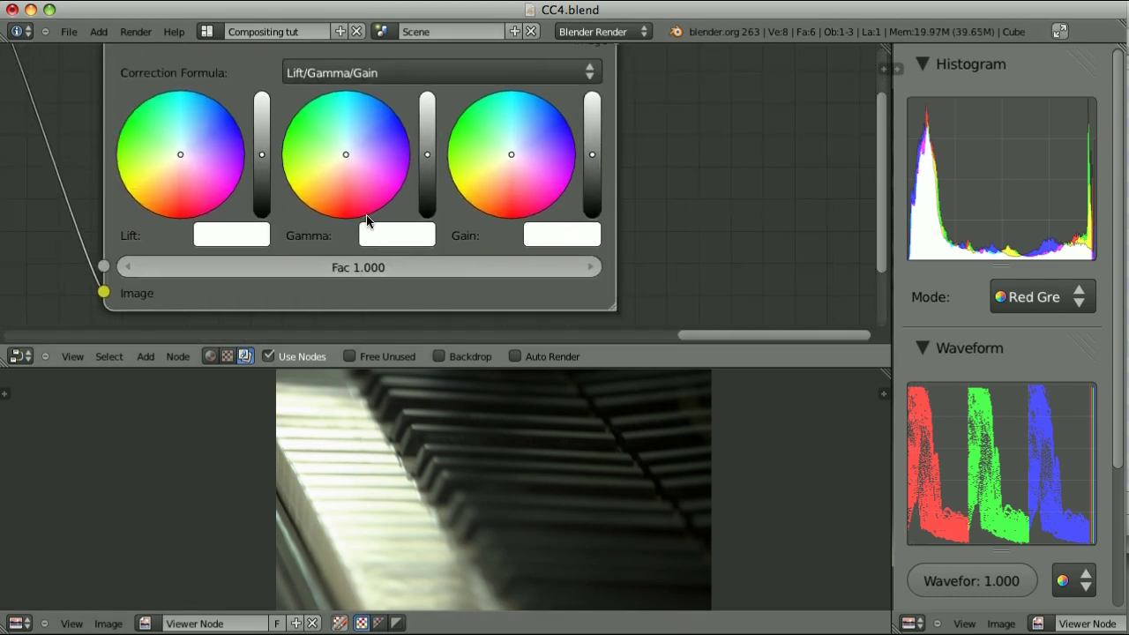
pyautogui.click(530, 143)
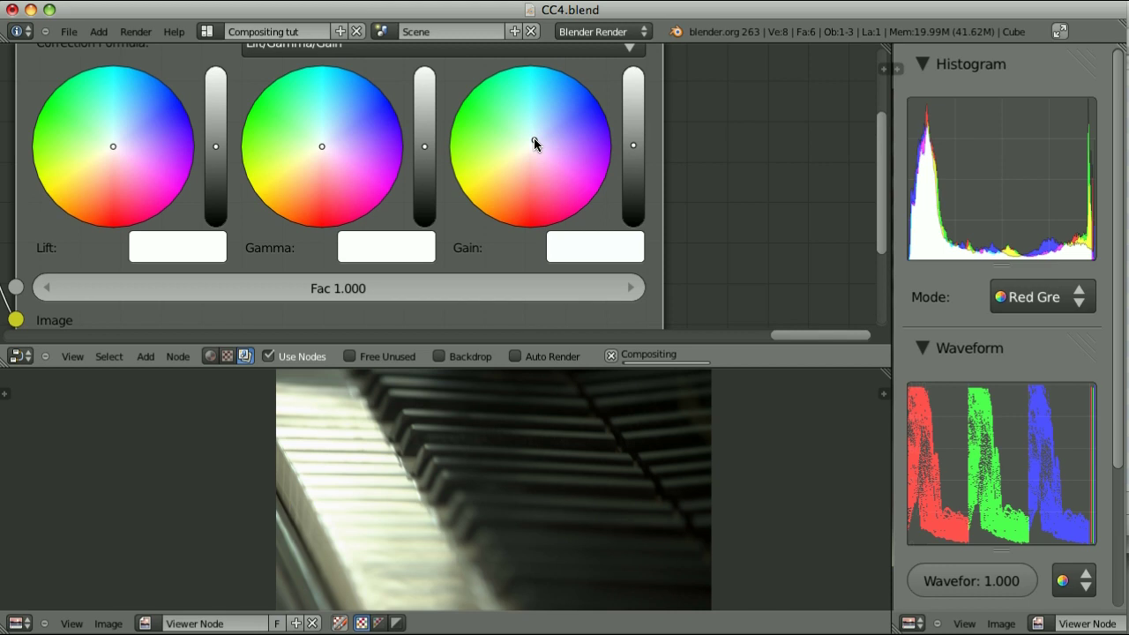
pyautogui.moveTo(535, 143); pyautogui.dragTo(551, 124)
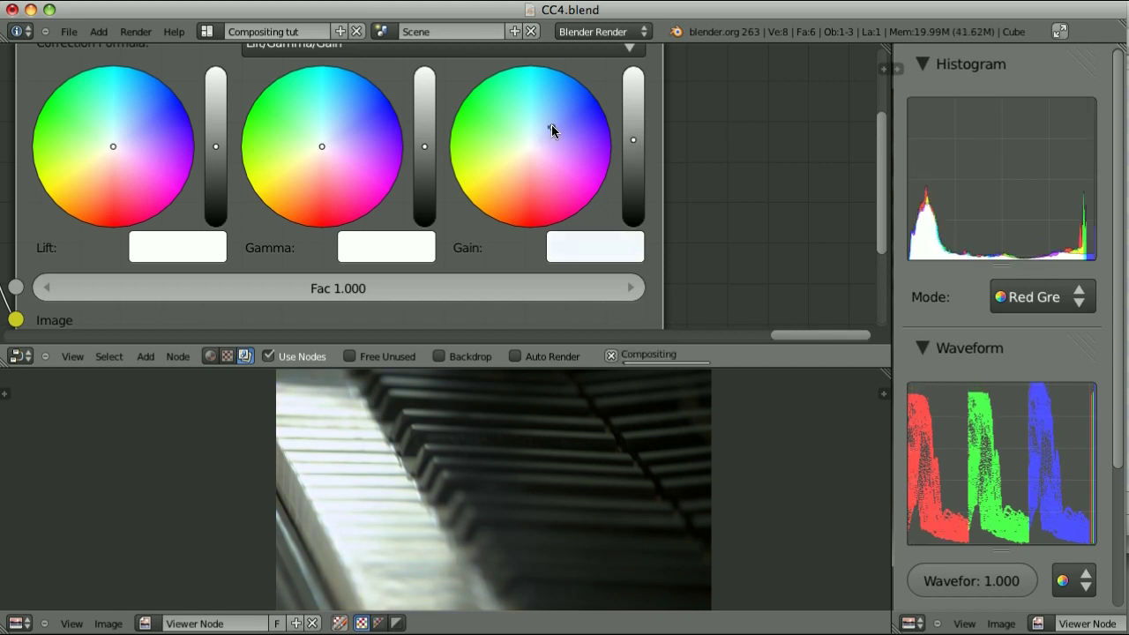
pyautogui.click(633, 145)
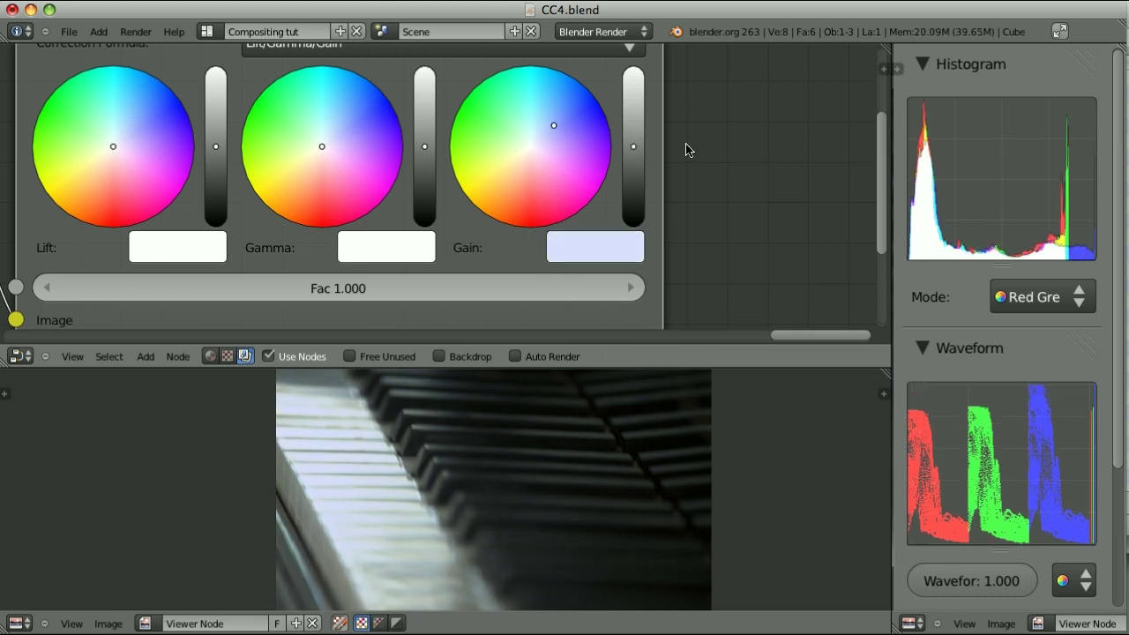
# Delete the RGB Curves and Color Balance nodes while keeping the link, and switch the Image node to the street photo
pyautogui.scroll(-5, 697, 179)
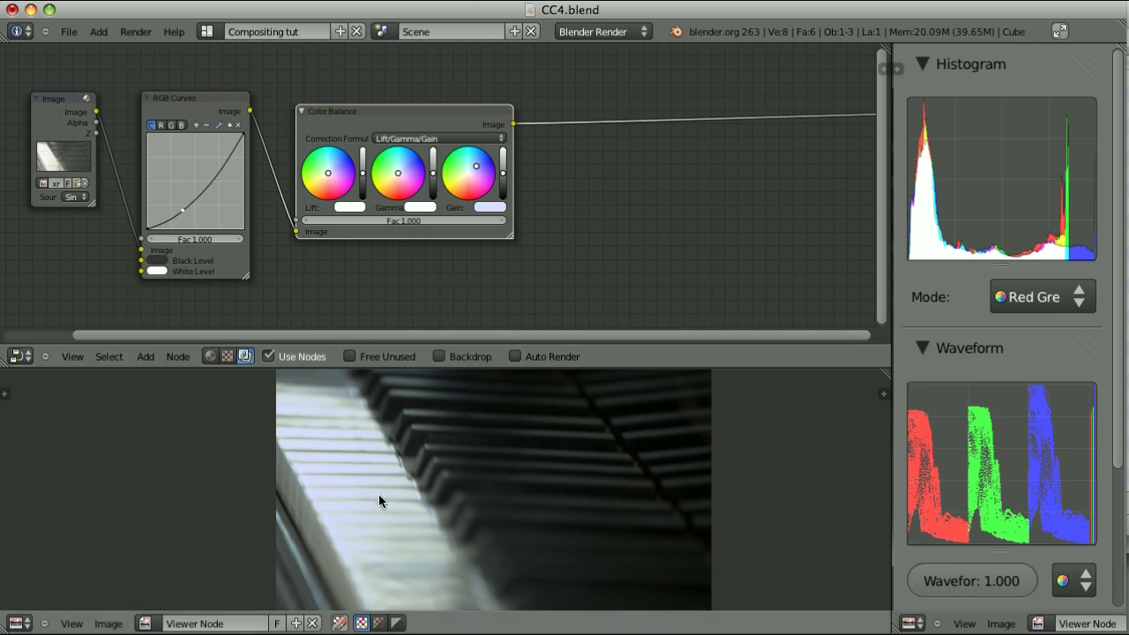
pyautogui.click(642, 219)
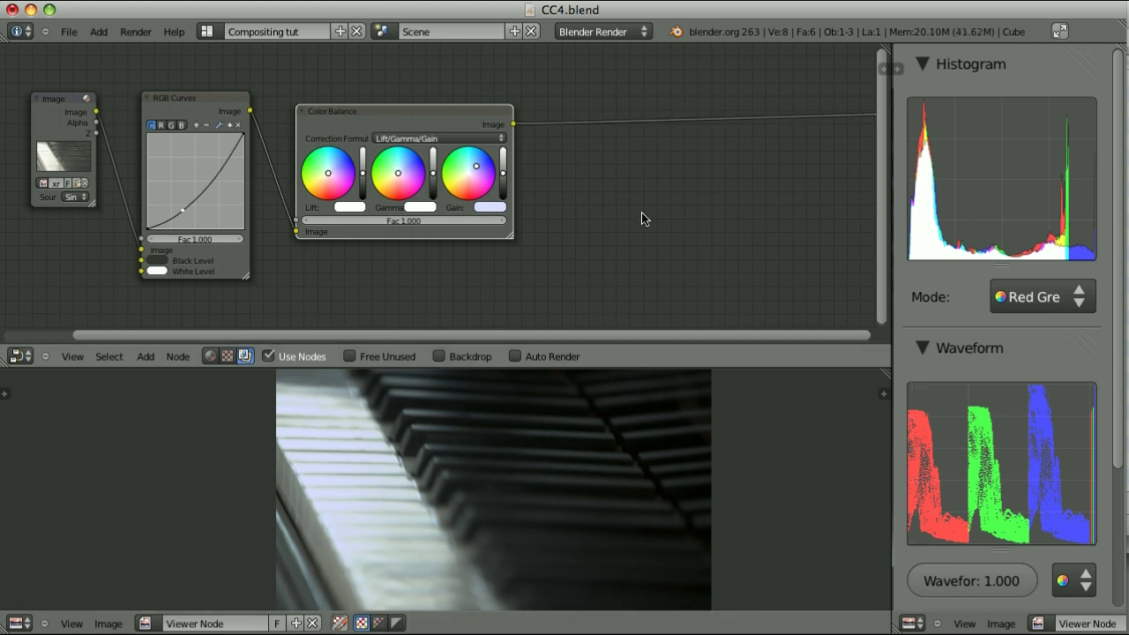
pyautogui.moveTo(209, 71); pyautogui.dragTo(475, 256)
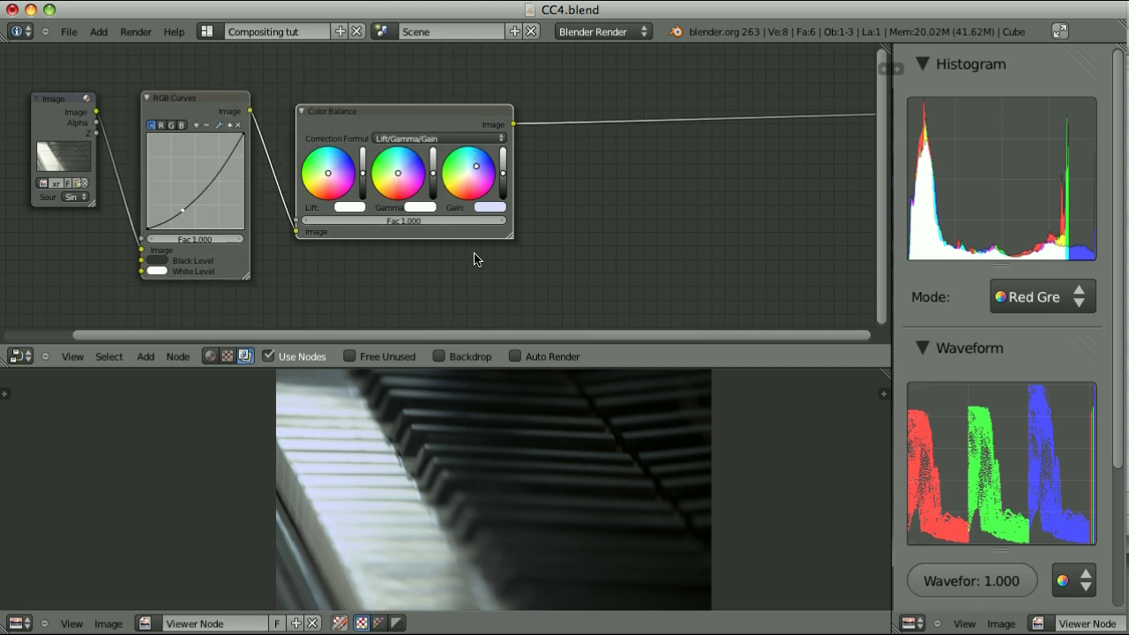
pyautogui.hotkey('ctrl', 'x')
# Add an RGB Curves node and insert it on the link coming out of the street Image node
pyautogui.scroll(2, 474, 258)
pyautogui.hotkey('shift', 'a')
pyautogui.moveTo(504, 226)
pyautogui.click(542, 217)
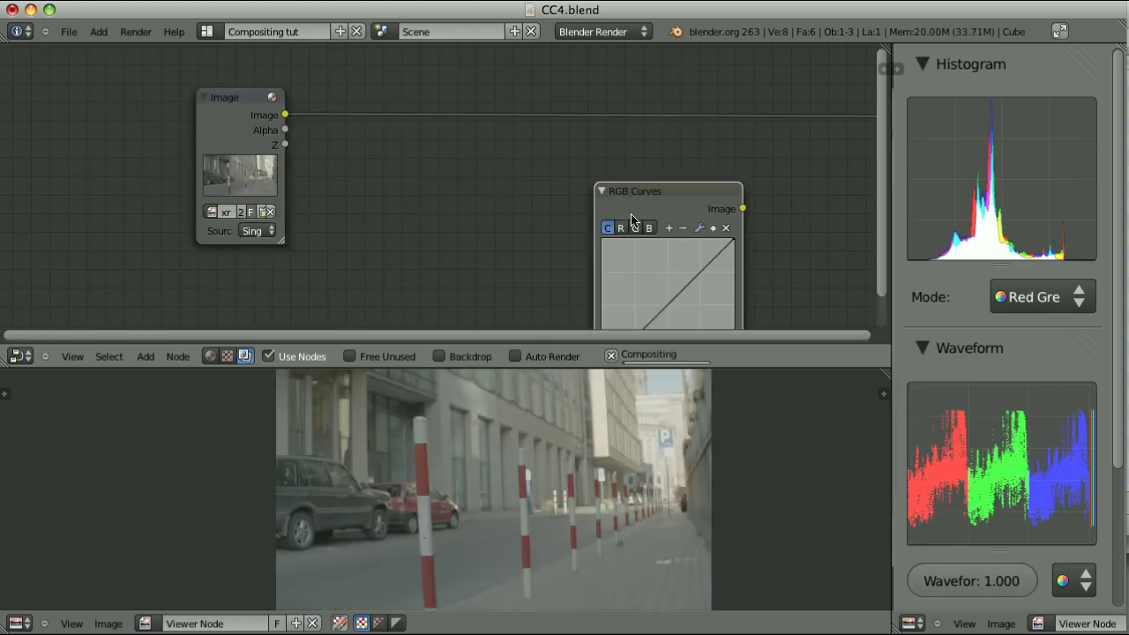
pyautogui.click(415, 79)
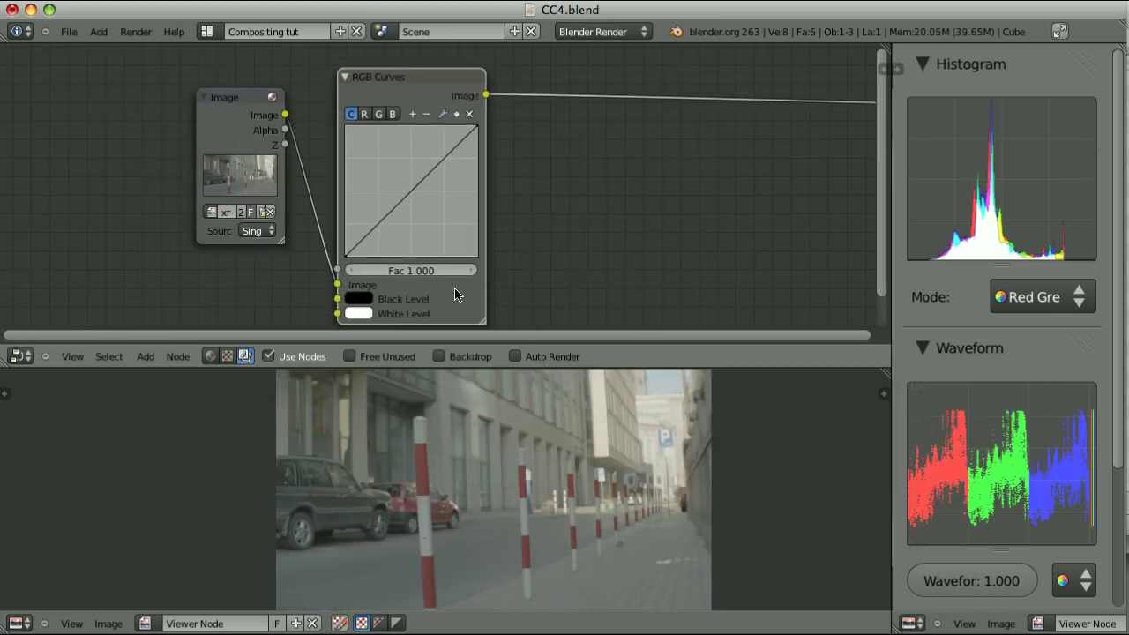
# Sample the RGB Curves node's black level from the dark shadow under the parked car
pyautogui.scroll(-2, 467, 301)
pyautogui.scroll(5, 448, 461)
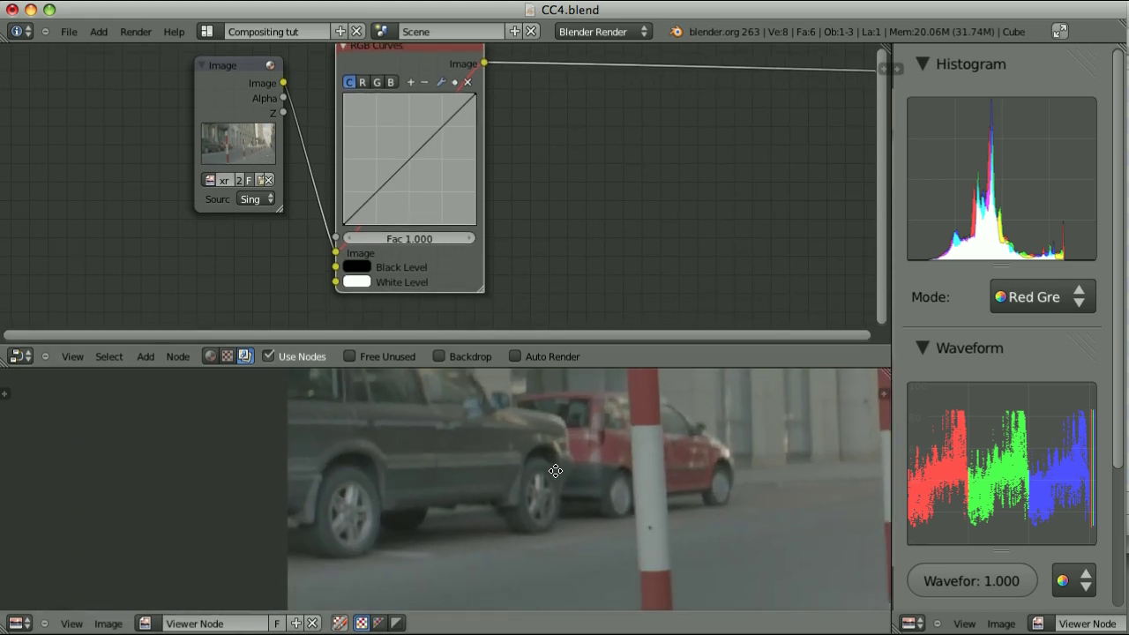
pyautogui.scroll(3, 529, 530)
pyautogui.click(357, 266)
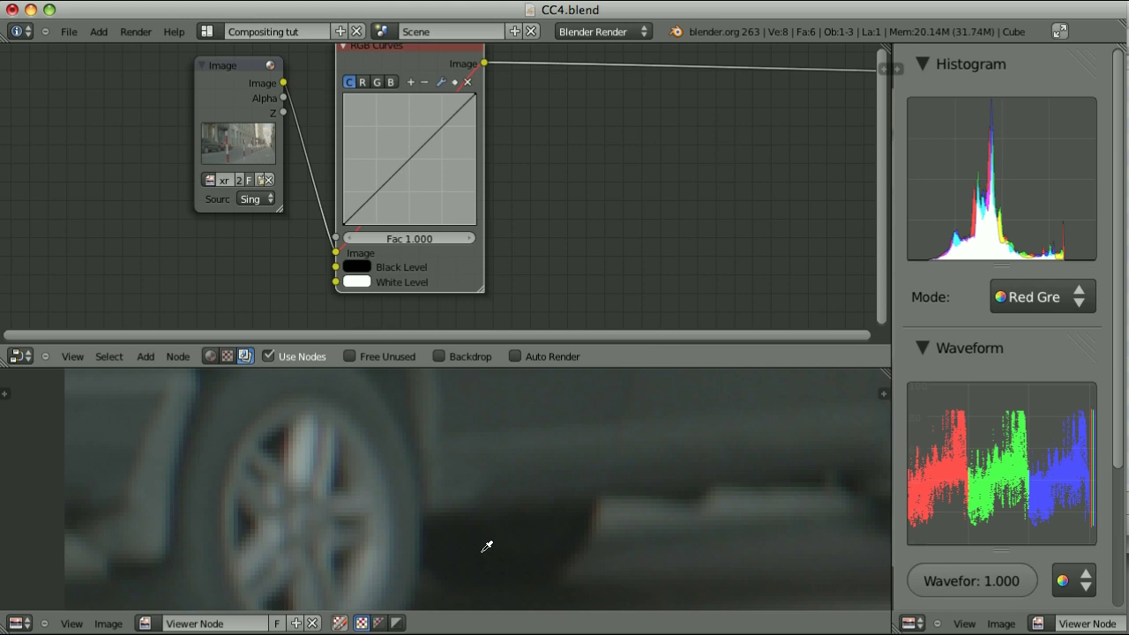
# Sample the RGB Curves node's white level from the bright building facade above the parking sign
pyautogui.scroll(-6, 547, 454)
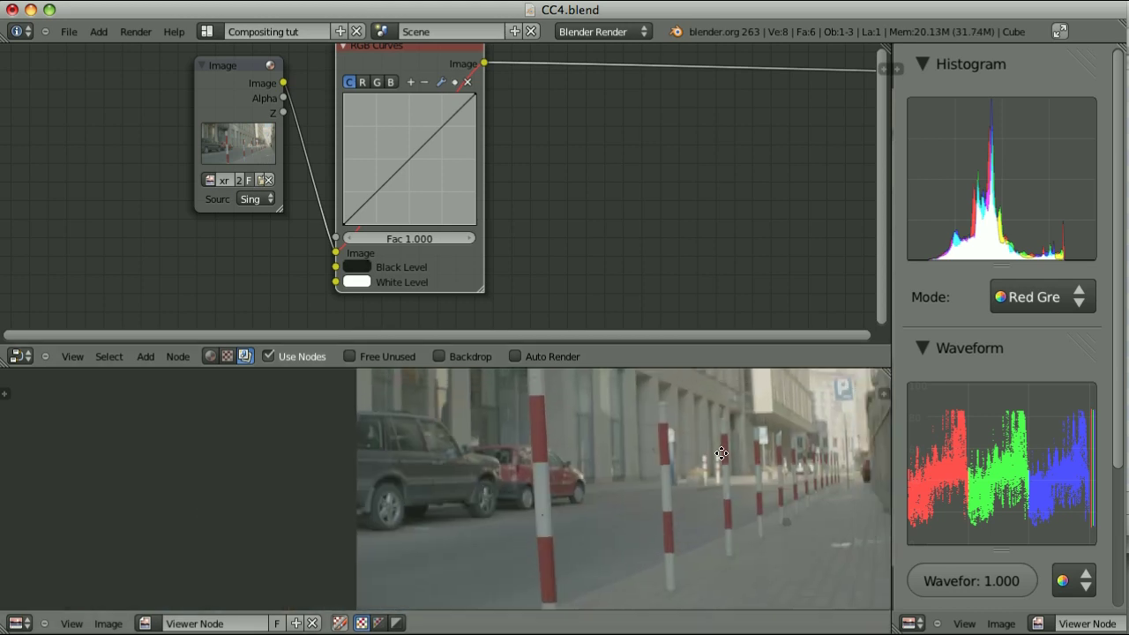
pyautogui.moveTo(714, 507); pyautogui.dragTo(424, 510, button='middle')
pyautogui.moveTo(543, 468); pyautogui.dragTo(502, 491, button='middle')
pyautogui.scroll(3, 501, 491)
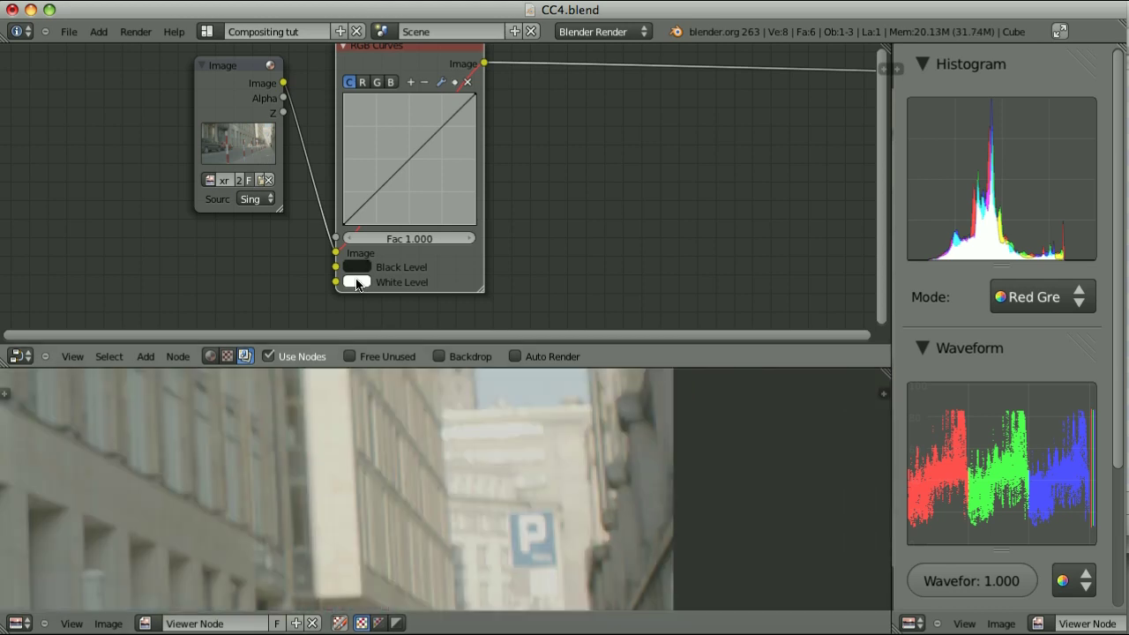
pyautogui.click(357, 281)
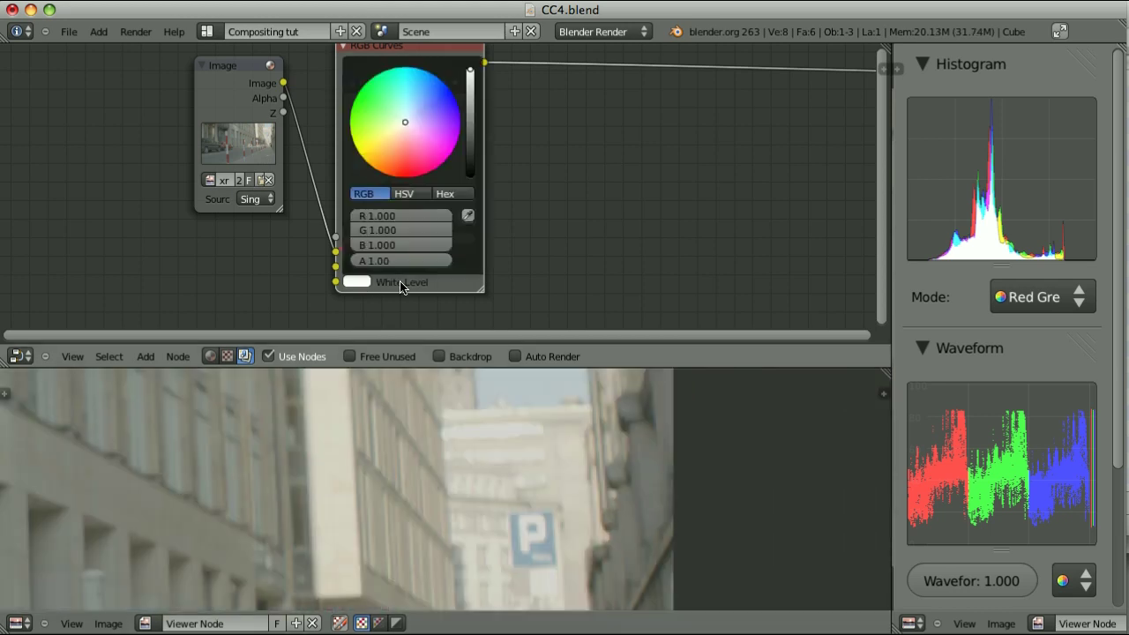
pyautogui.click(518, 425)
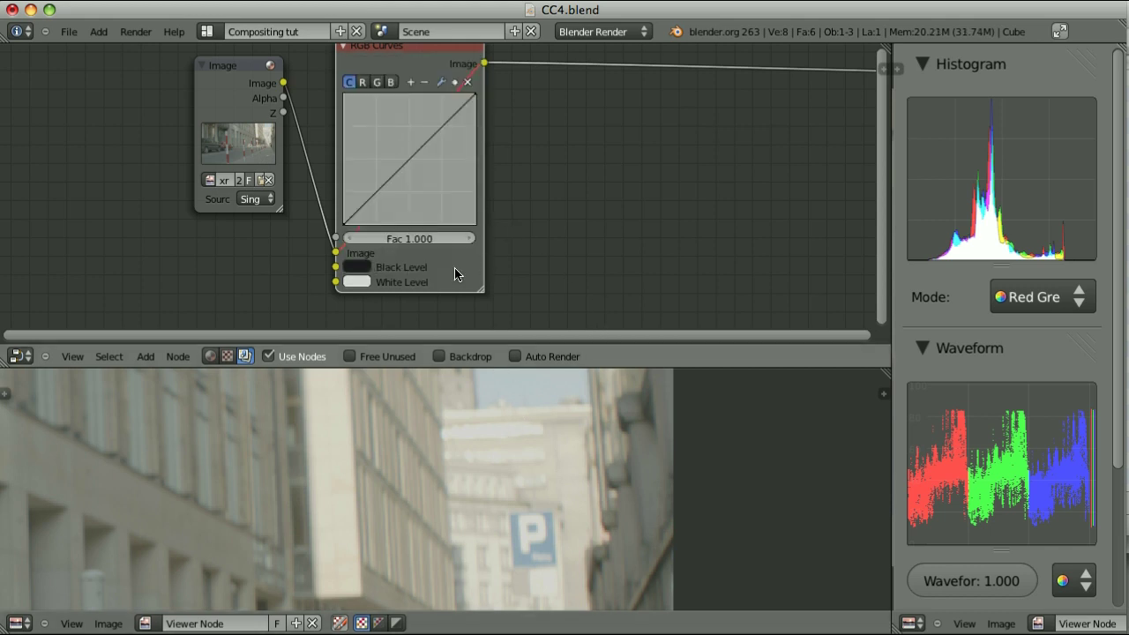
# Shape the combined RGB curve into an S by lowering a shadow point and raising a highlight point
pyautogui.press('Home')
pyautogui.moveTo(378, 190); pyautogui.dragTo(392, 196)
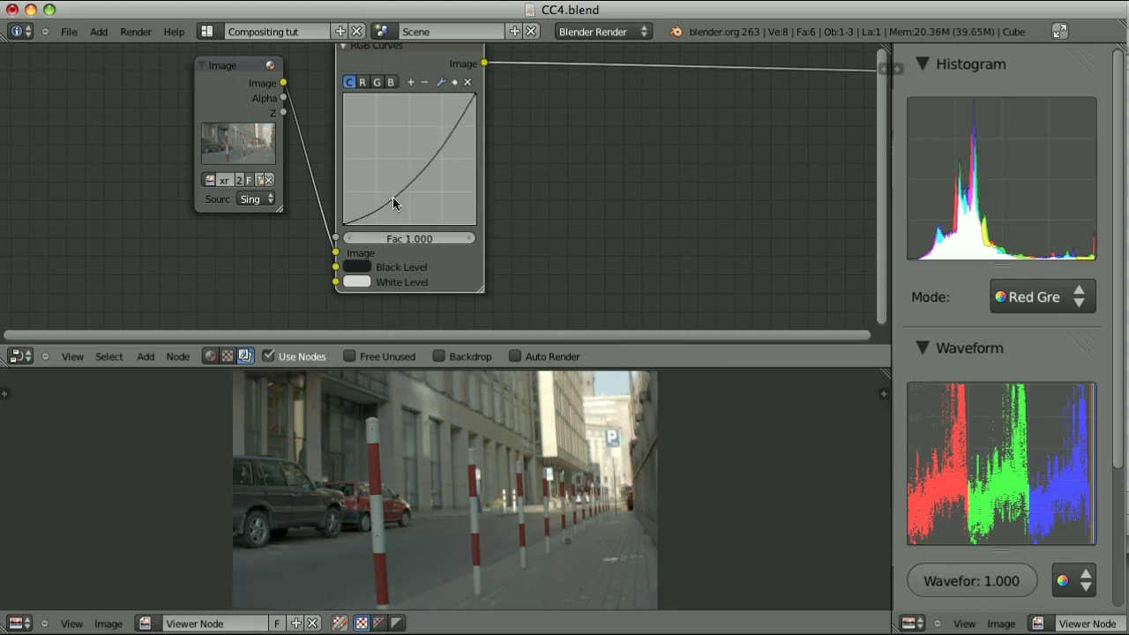
pyautogui.moveTo(467, 111); pyautogui.dragTo(447, 119)
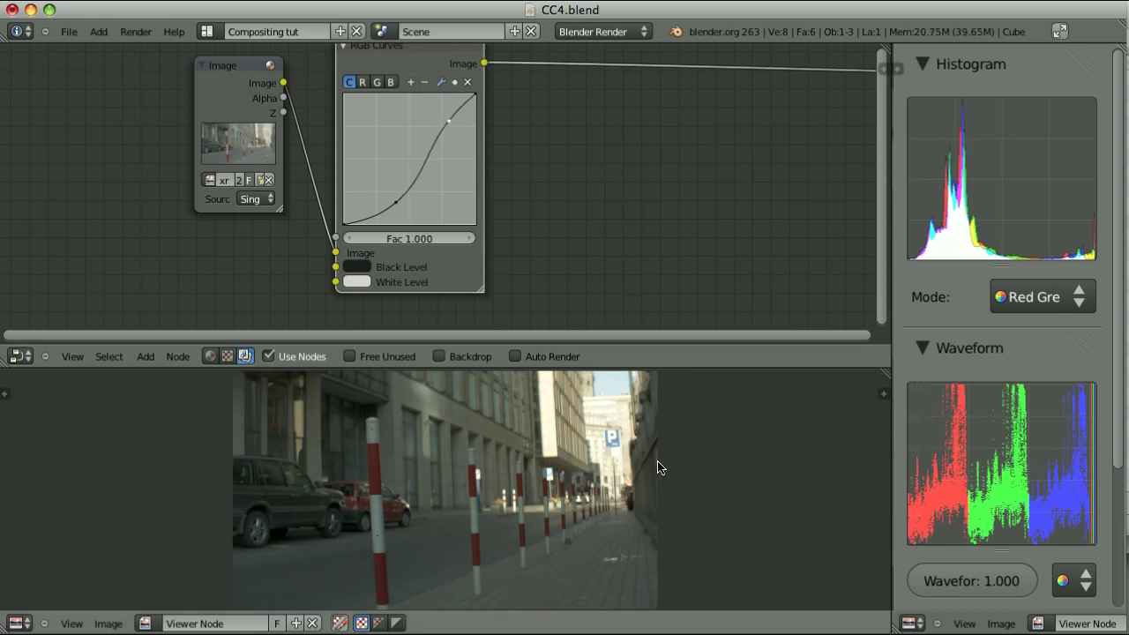
pyautogui.scroll(4, 657, 468)
pyautogui.moveTo(463, 396); pyautogui.dragTo(463, 402)
pyautogui.scroll(-4, 463, 402)
pyautogui.moveTo(447, 470); pyautogui.dragTo(525, 438, button='middle')
pyautogui.scroll(1, 525, 438)
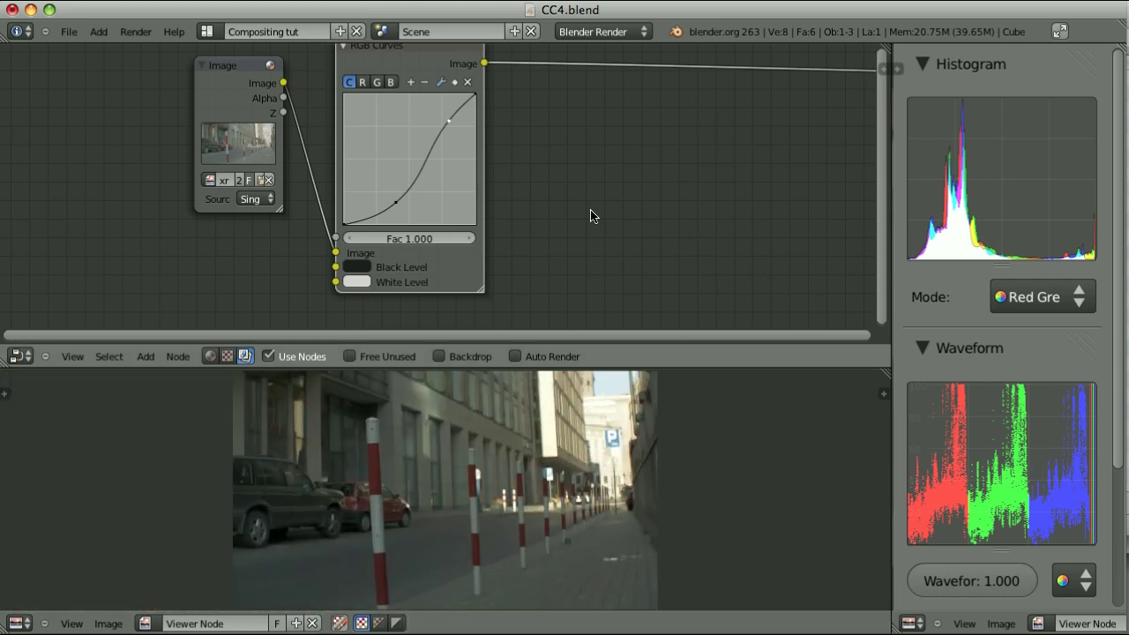
# Add a Color Balance node and insert it after the street photo's RGB Curves node
pyautogui.hotkey('shift', 'a')
pyautogui.moveTo(592, 211)
pyautogui.click(699, 352)
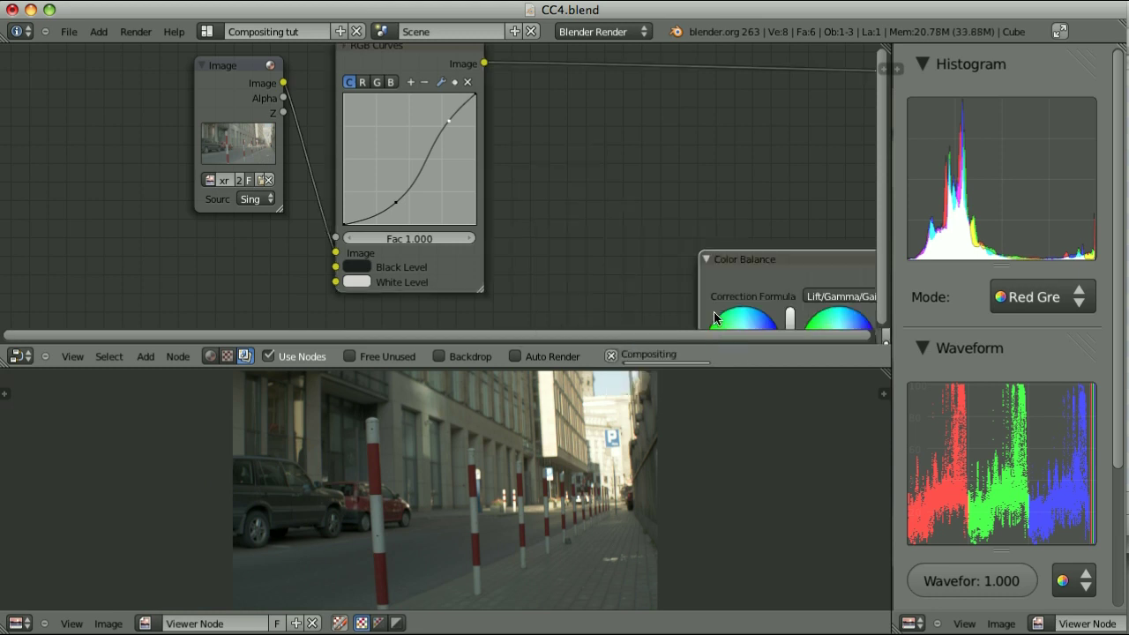
pyautogui.click(606, 50)
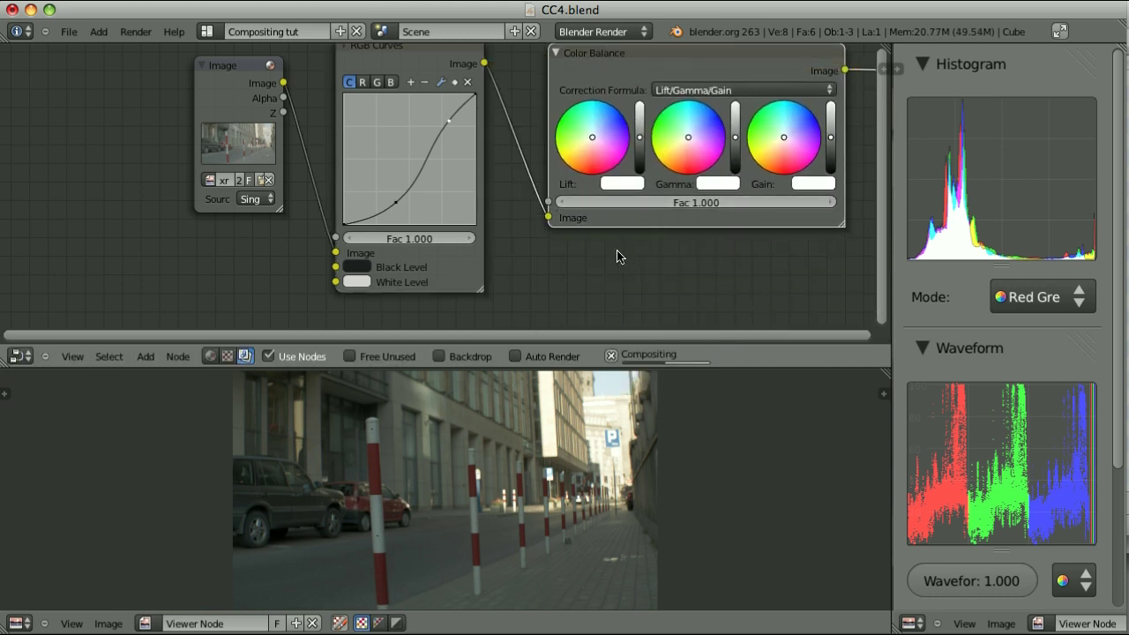
# Shift the Color Balance lift toward green-cyan to tint the street photo's shadows
pyautogui.scroll(2, 645, 247)
pyautogui.hscroll(5, 618, 177)
pyautogui.scroll(2, 573, 158)
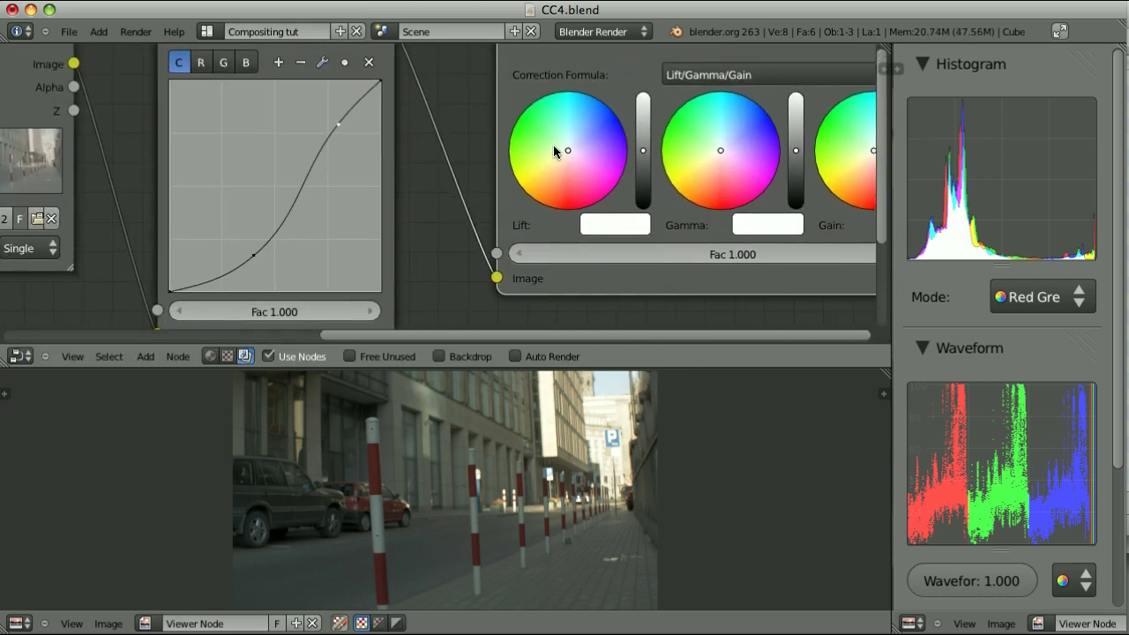
pyautogui.moveTo(562, 145)
pyautogui.mouseDown()
pyautogui.moveTo(549, 142)
pyautogui.moveTo(560, 128)
pyautogui.mouseUp()
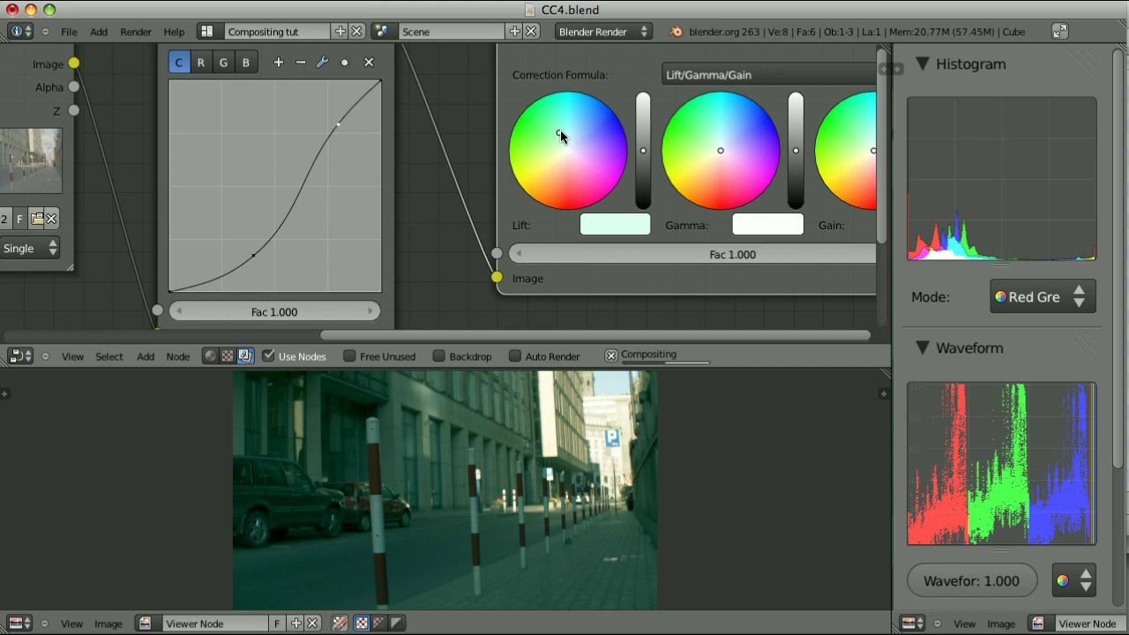
# Shift the Color Balance gain toward pink-magenta to warm the street photo's highlights
pyautogui.moveTo(560, 134); pyautogui.dragTo(519, 109, button='middle')
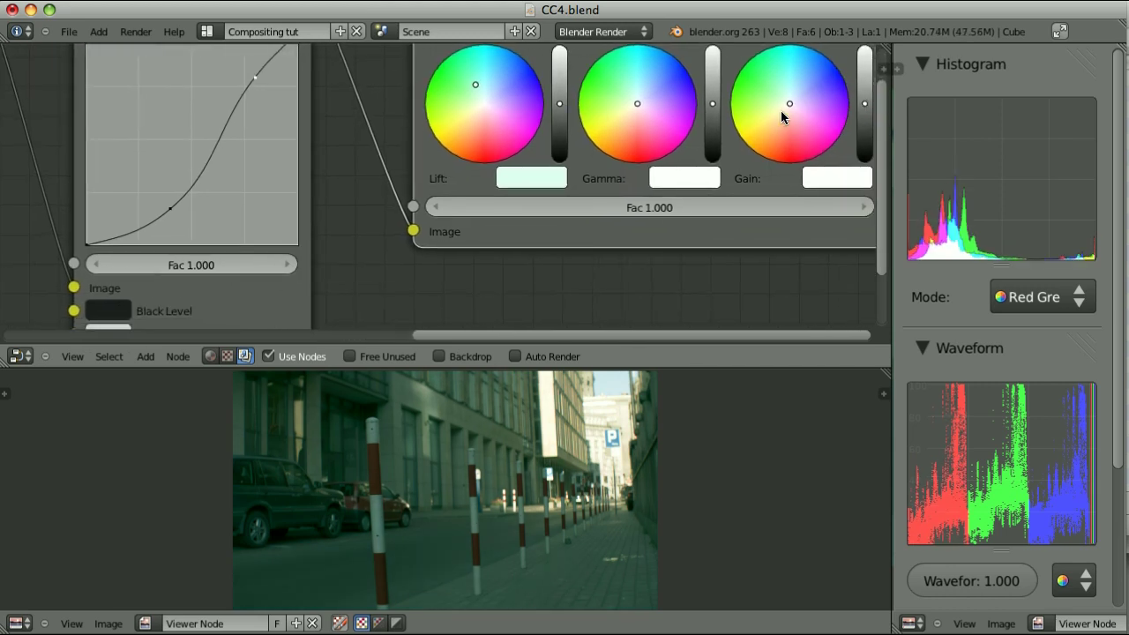
pyautogui.moveTo(791, 103); pyautogui.dragTo(797, 117)
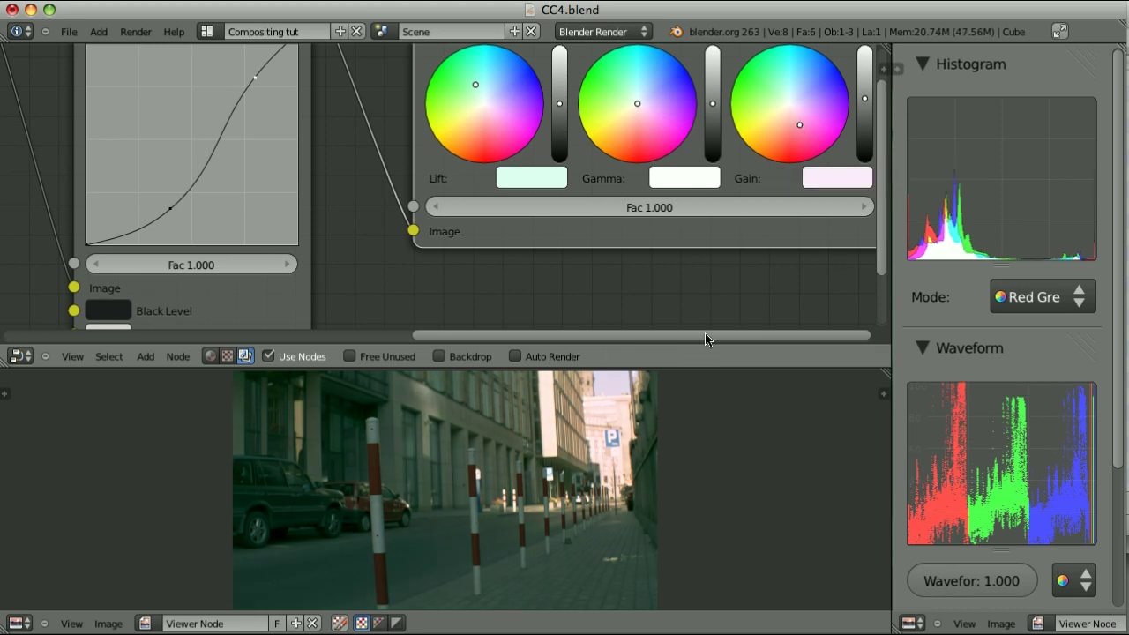
pyautogui.scroll(-5, 623, 274)
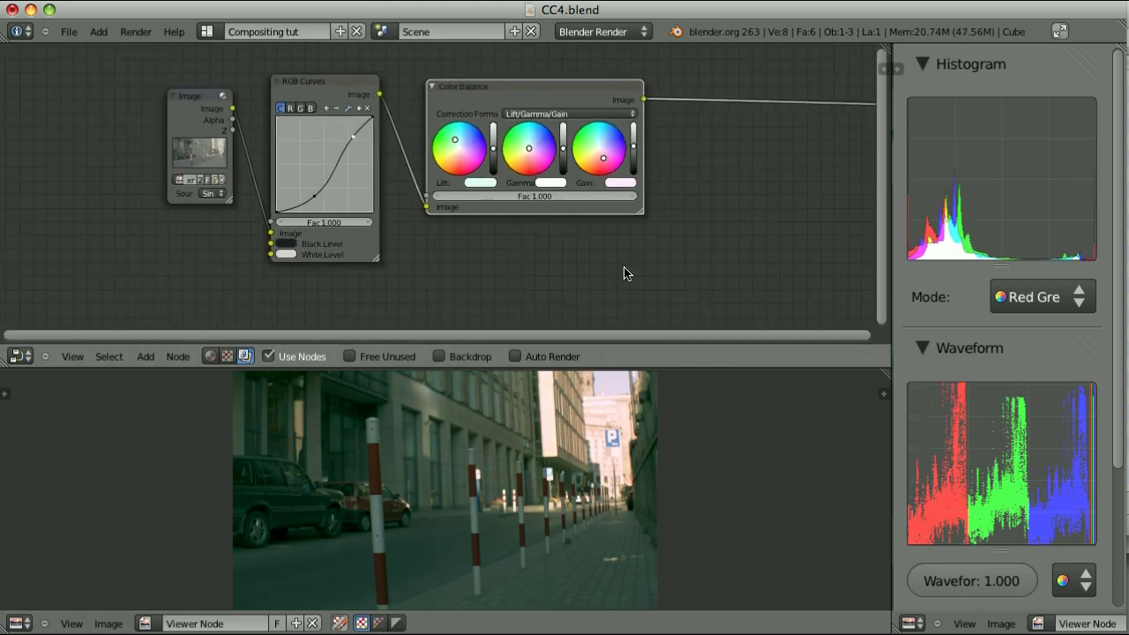
pyautogui.moveTo(623, 274); pyautogui.dragTo(606, 263, button='middle')
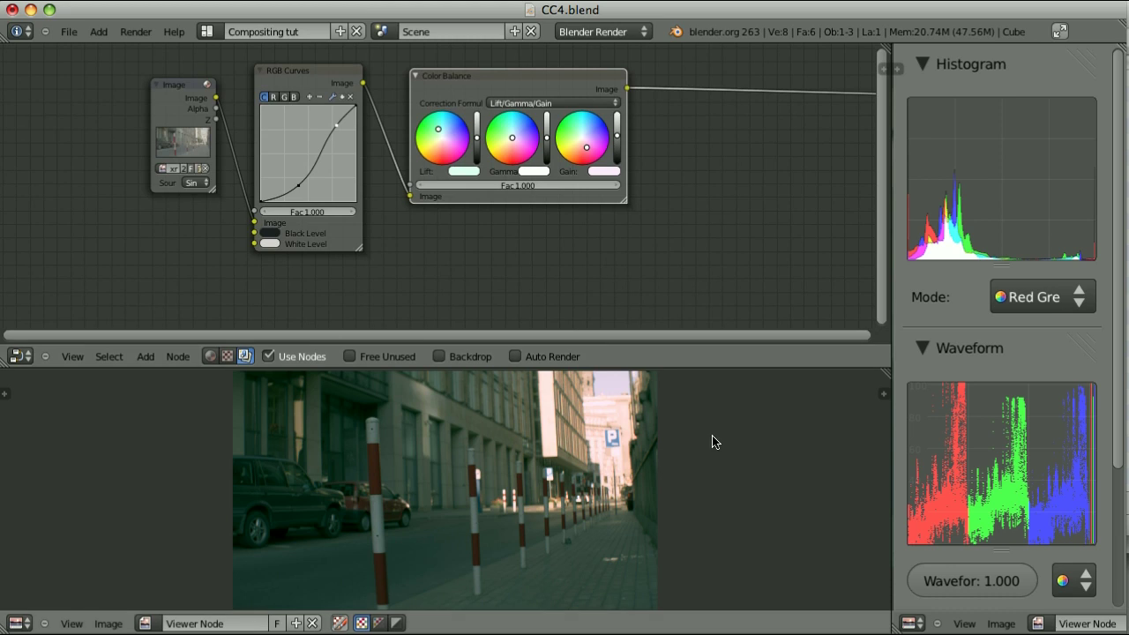